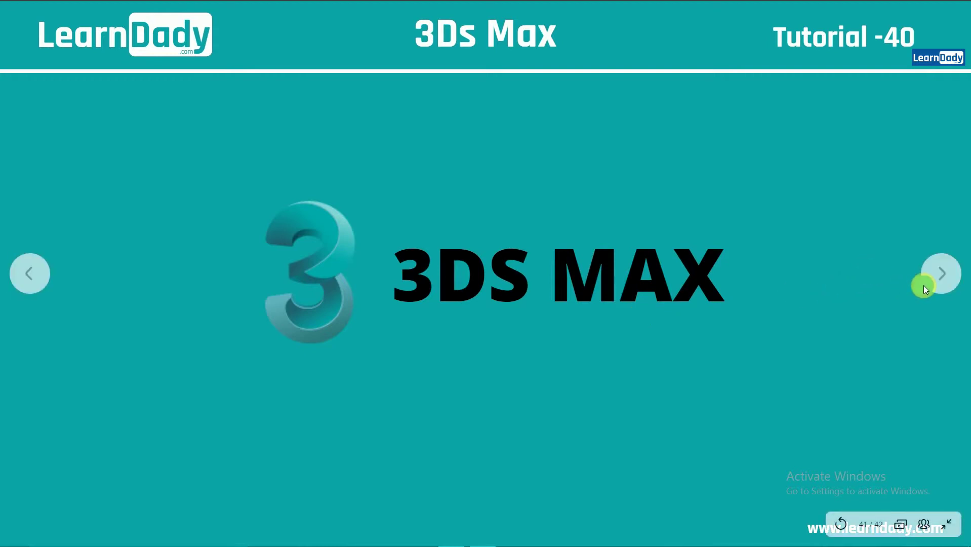
Advance past the tutorial title slide to the empty 3ds Max scene
{"action": "left_click", "coordinate": [937, 275]}
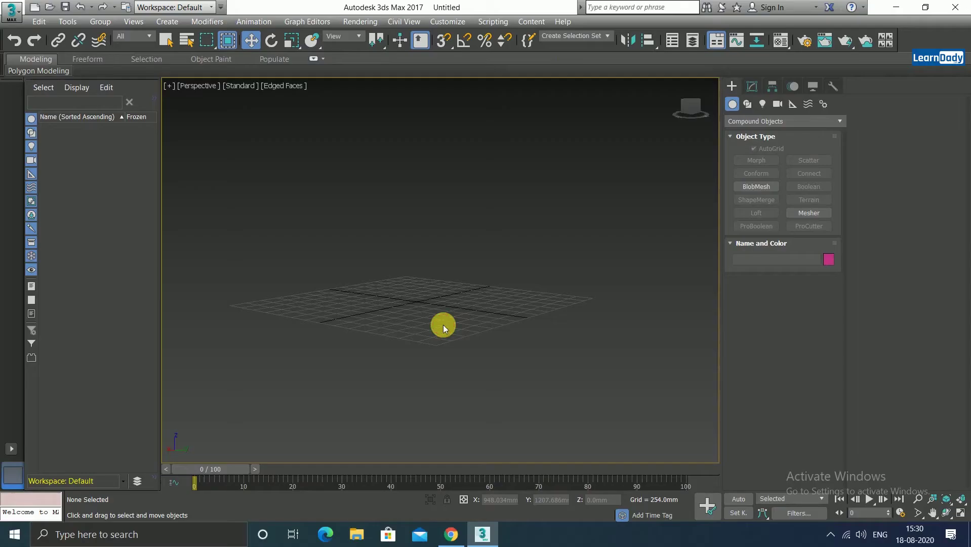
Draw a large Standard Primitives plane across the grid in the Perspective viewport
{"action": "mouse_move", "coordinate": [548, 327]}
{"action": "middle_mouse_down", "text": "alt"}
{"action": "mouse_move", "coordinate": [536, 326]}
{"action": "mouse_move", "coordinate": [528, 351]}
{"action": "mouse_move", "coordinate": [553, 369]}
{"action": "mouse_move", "coordinate": [556, 354]}
{"action": "middle_mouse_up", "text": "alt"}
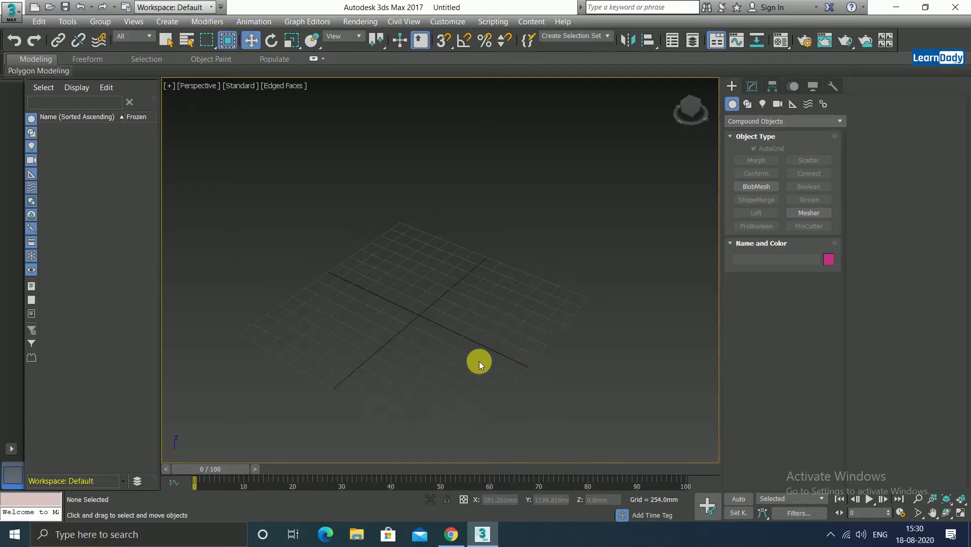
{"action": "middle_click_drag", "start_coordinate": [479, 361], "coordinate": [474, 334]}
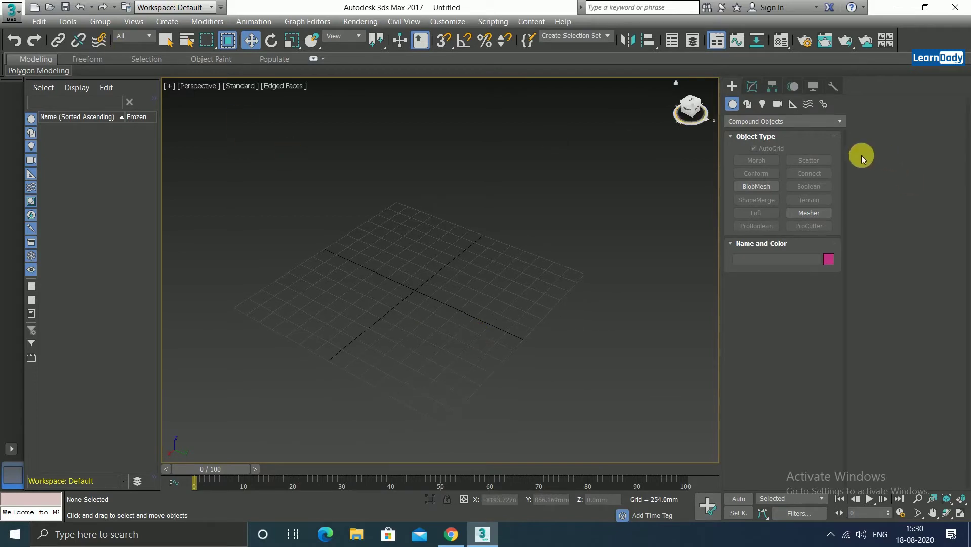
{"action": "left_click", "coordinate": [750, 122]}
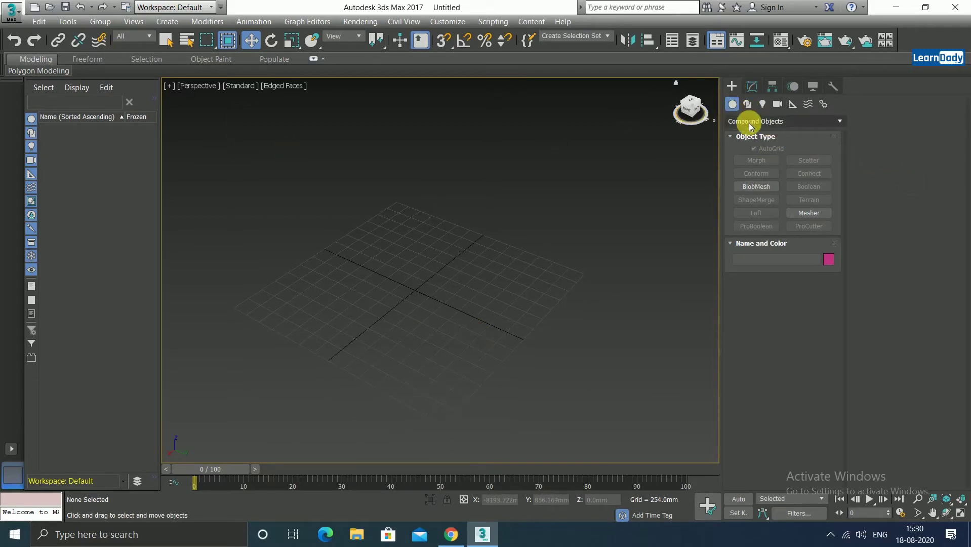
{"action": "left_click", "coordinate": [748, 130]}
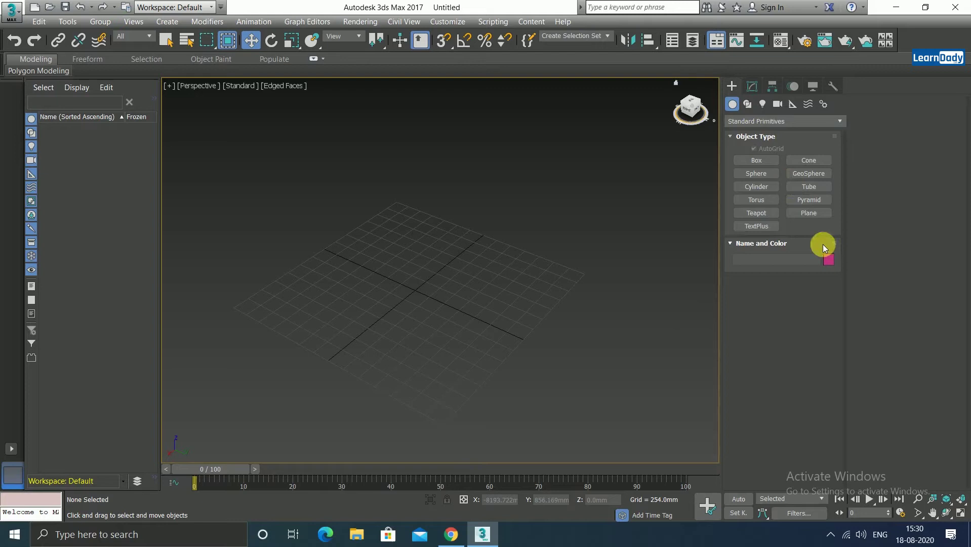
{"action": "left_click", "coordinate": [808, 213]}
{"action": "left_click_drag", "start_coordinate": [243, 313], "coordinate": [559, 271]}
Set the plane's Length Segs to 50 and Width Segs to 70
{"action": "double_click", "coordinate": [825, 379]}
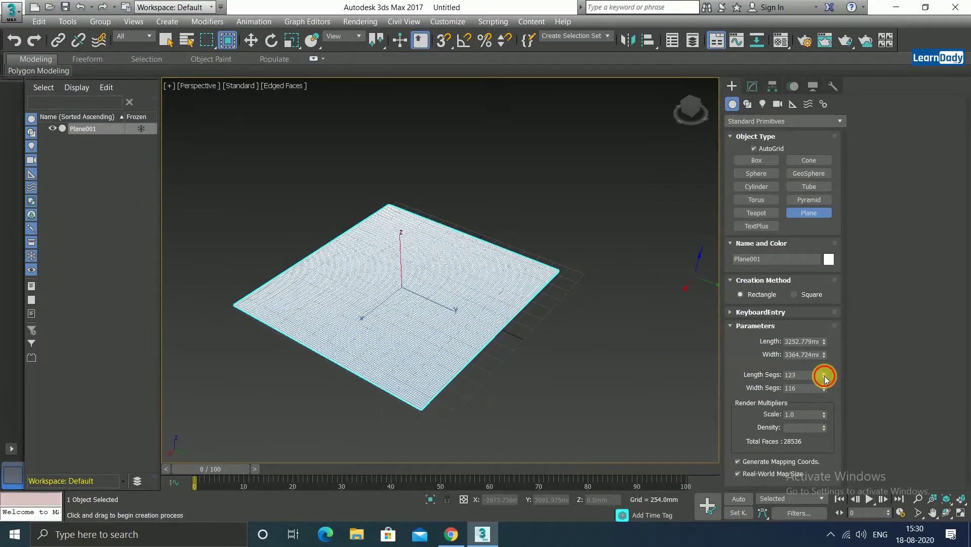
{"action": "left_click", "coordinate": [797, 374]}
{"action": "double_click", "coordinate": [796, 375]}
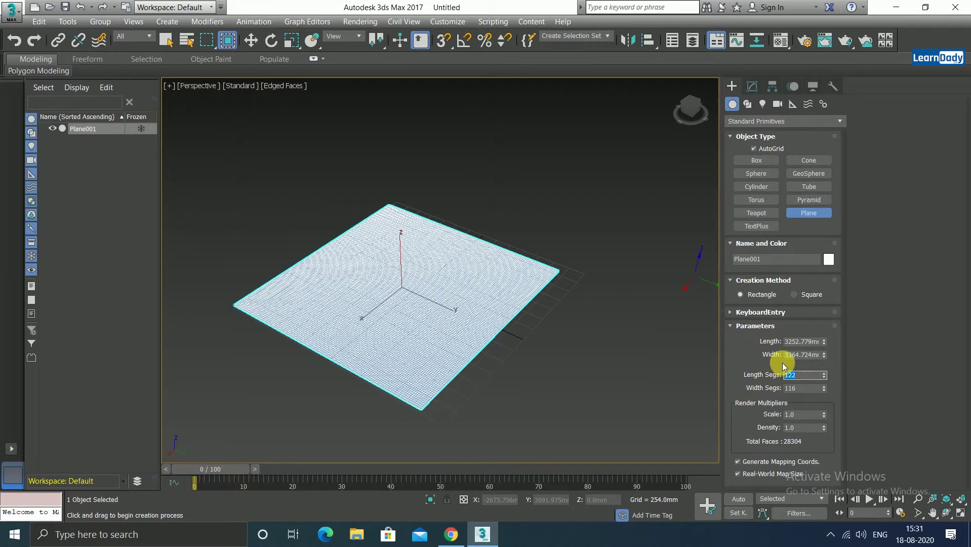
{"action": "type", "text": "50"}
{"action": "key", "text": "Tab"}
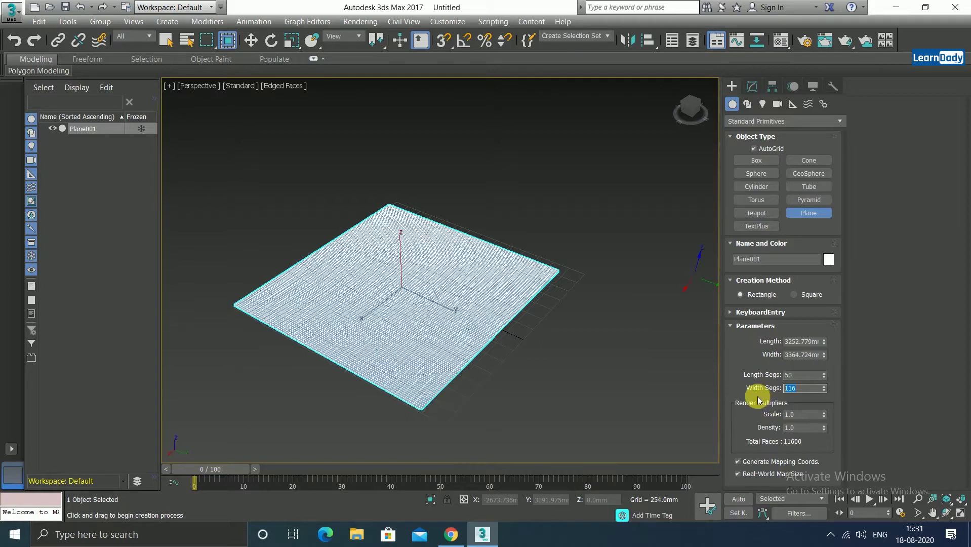
{"action": "type", "text": "70"}
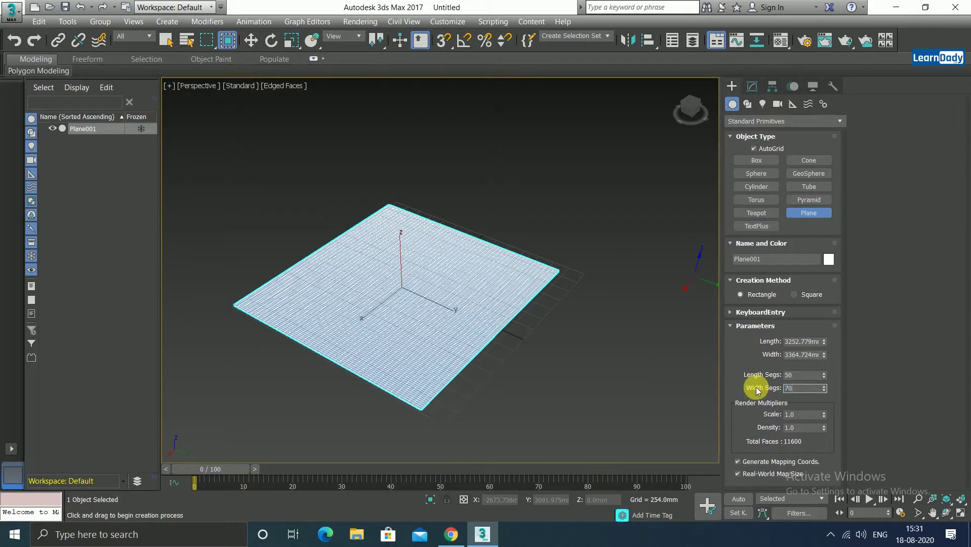
{"action": "left_click", "coordinate": [666, 364]}
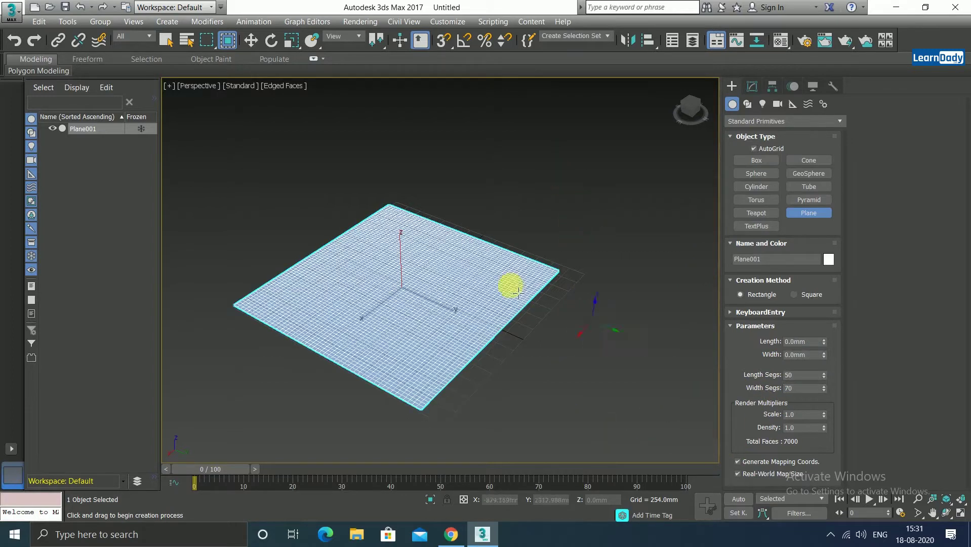
Draw a large sphere in the empty space beside the plane
{"action": "mouse_move", "coordinate": [477, 354]}
{"action": "middle_mouse_down"}
{"action": "mouse_move", "coordinate": [210, 210]}
{"action": "mouse_move", "coordinate": [299, 344]}
{"action": "middle_mouse_up"}
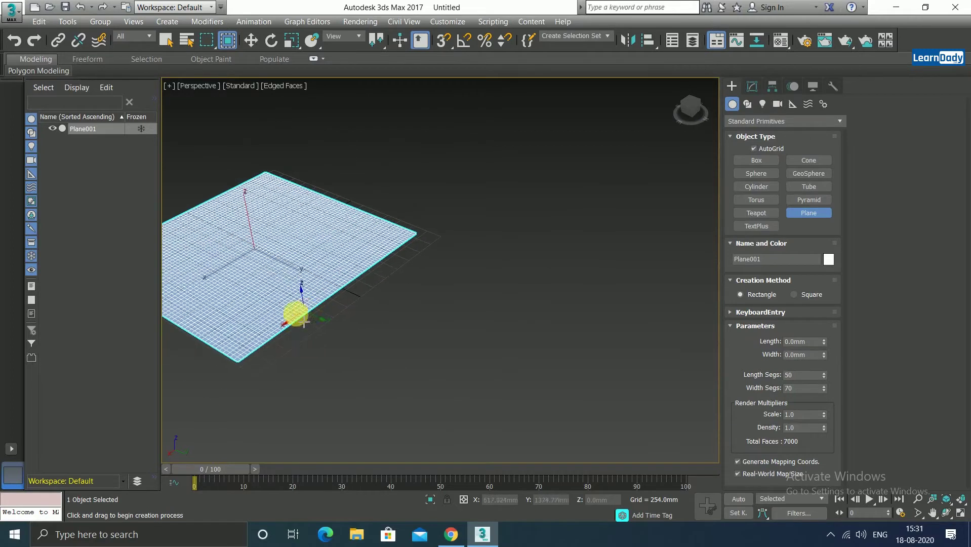
{"action": "mouse_move", "coordinate": [336, 282]}
{"action": "middle_mouse_down"}
{"action": "mouse_move", "coordinate": [223, 444]}
{"action": "mouse_move", "coordinate": [408, 294]}
{"action": "middle_mouse_up"}
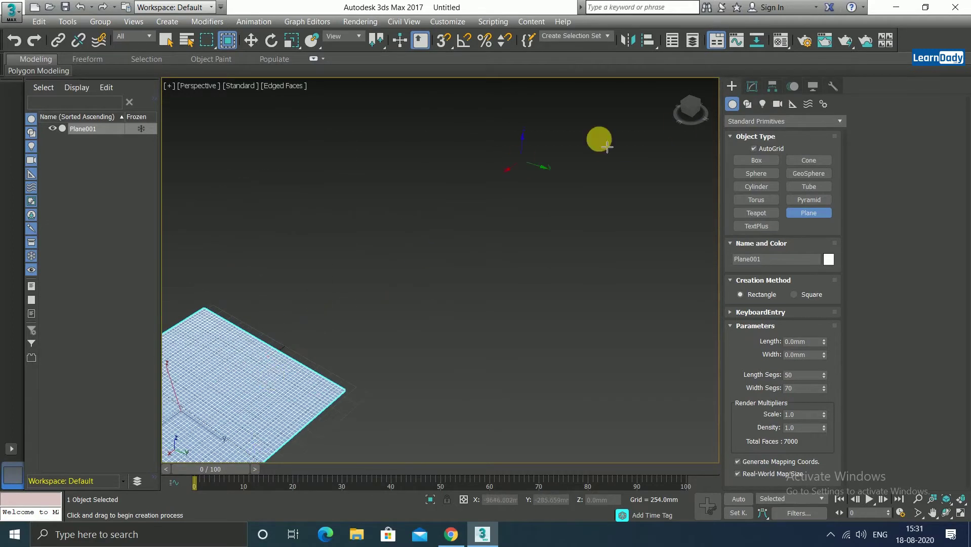
{"action": "left_click", "coordinate": [773, 176]}
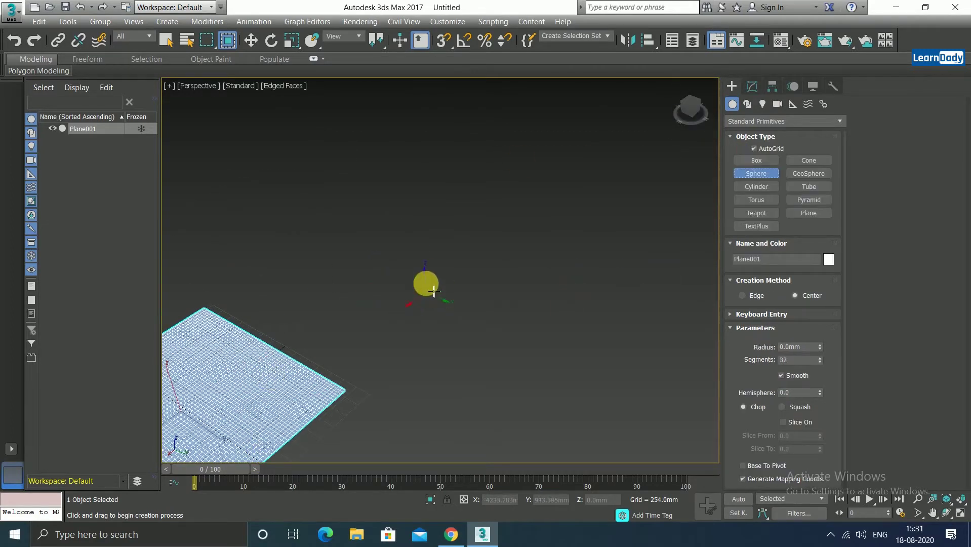
{"action": "left_click_drag", "start_coordinate": [430, 275], "coordinate": [478, 314]}
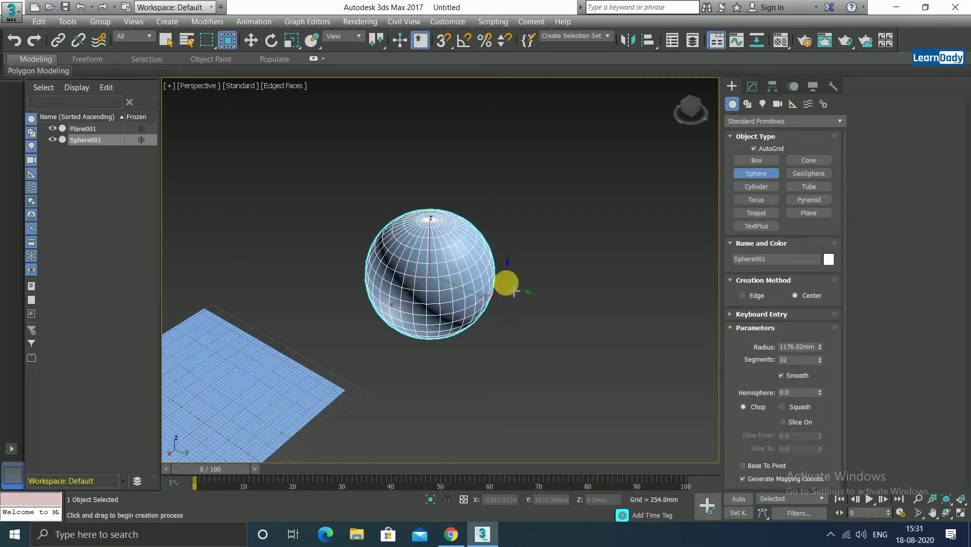
Add a small second sphere beside the large one, then exit sphere creation
{"action": "middle_click_drag", "start_coordinate": [506, 282], "coordinate": [429, 288]}
{"action": "mouse_move", "coordinate": [510, 269]}
{"action": "left_mouse_down"}
{"action": "mouse_move", "coordinate": [526, 276]}
{"action": "mouse_move", "coordinate": [510, 264]}
{"action": "left_mouse_up"}
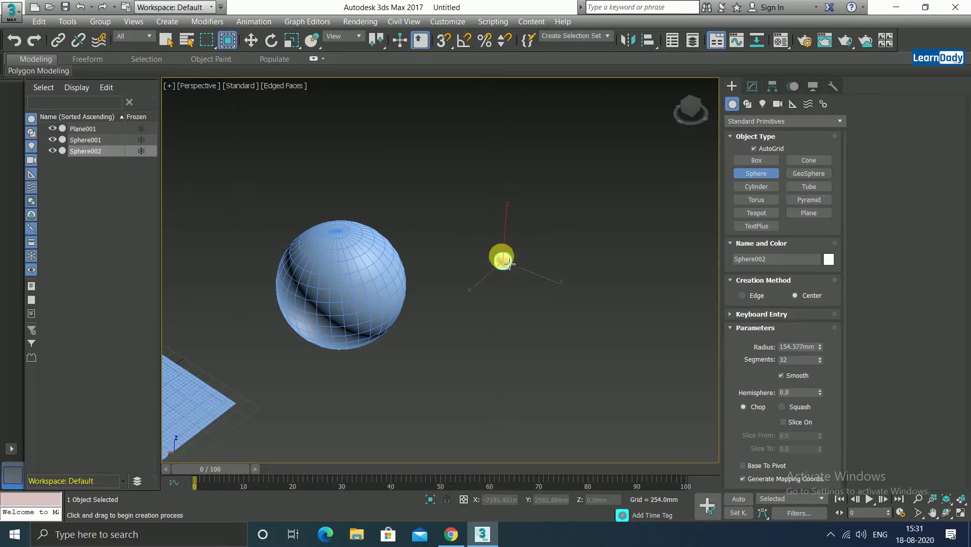
{"action": "scroll", "coordinate": [504, 264], "scroll_direction": "up", "scroll_amount": 4}
{"action": "mouse_move", "coordinate": [504, 286]}
{"action": "middle_mouse_down"}
{"action": "mouse_move", "coordinate": [554, 277]}
{"action": "mouse_move", "coordinate": [555, 286]}
{"action": "middle_mouse_up"}
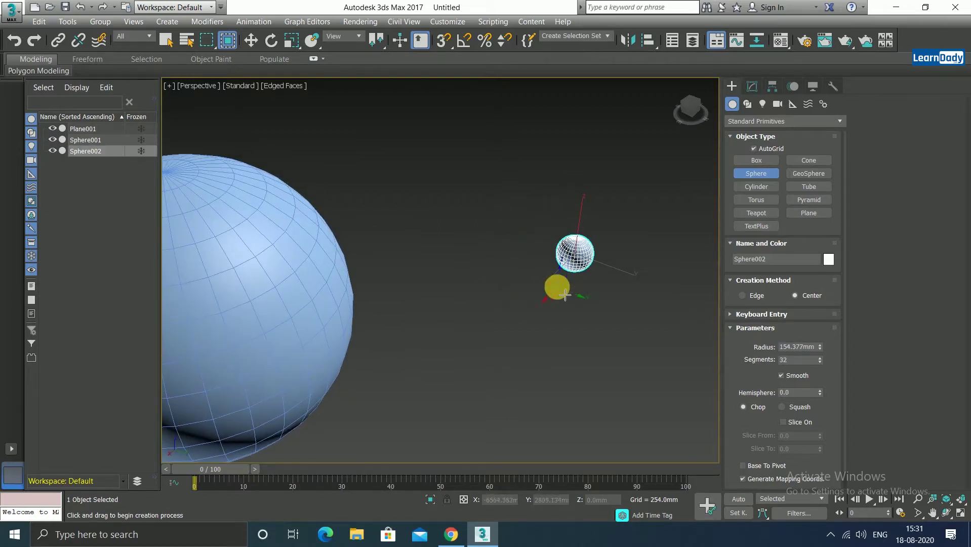
{"action": "scroll", "coordinate": [541, 327], "scroll_direction": "down", "scroll_amount": 2}
{"action": "scroll", "coordinate": [586, 273], "scroll_direction": "down", "scroll_amount": 1}
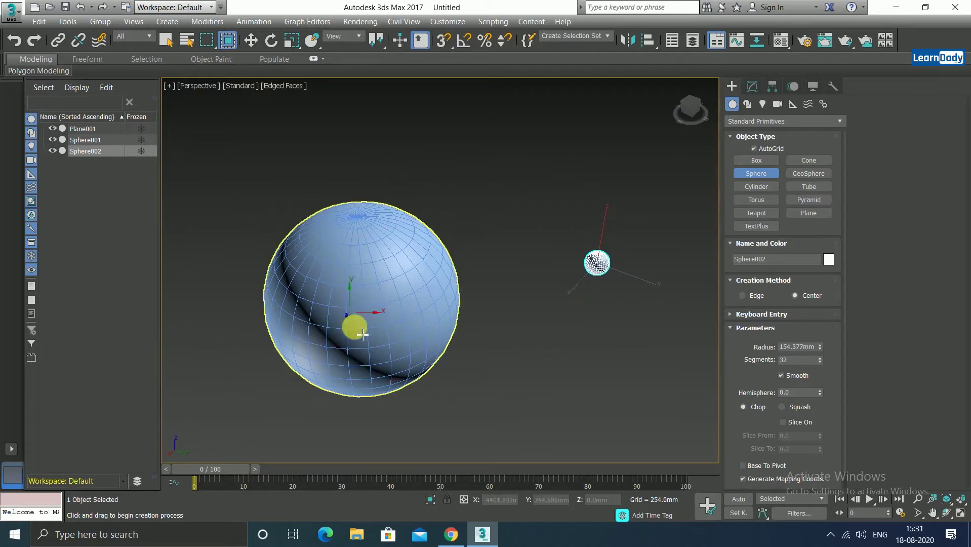
{"action": "key", "text": "w"}
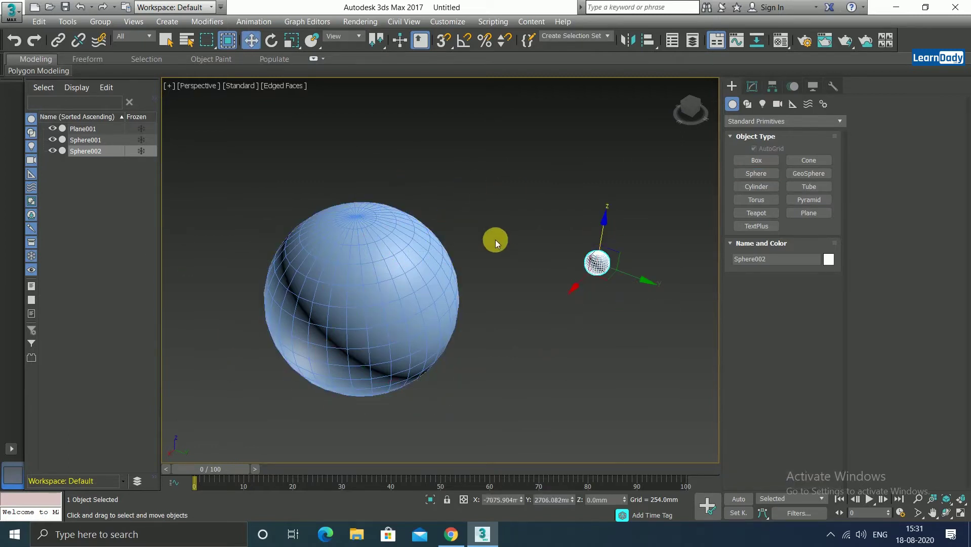
Turn the small sphere into a green Scatter compound object
{"action": "left_click", "coordinate": [738, 122]}
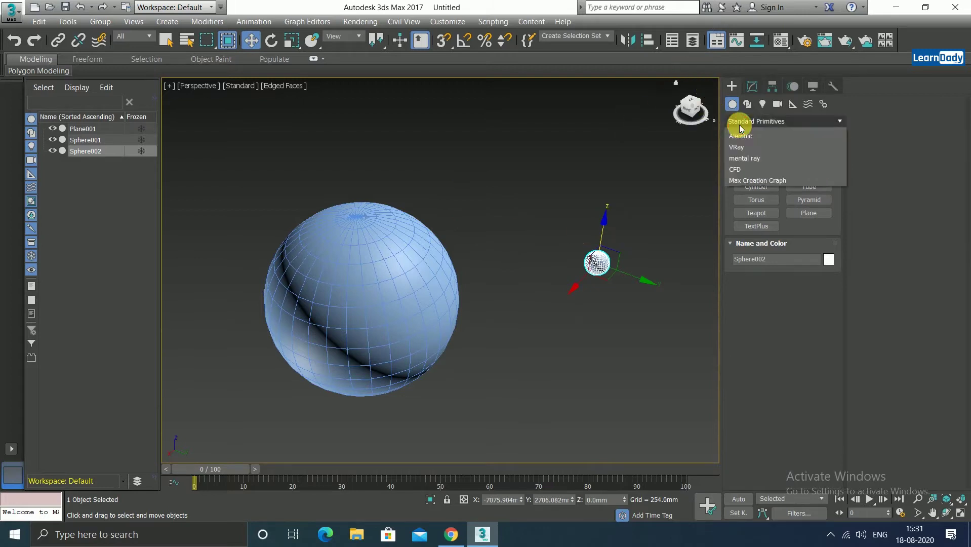
{"action": "left_click", "coordinate": [744, 156]}
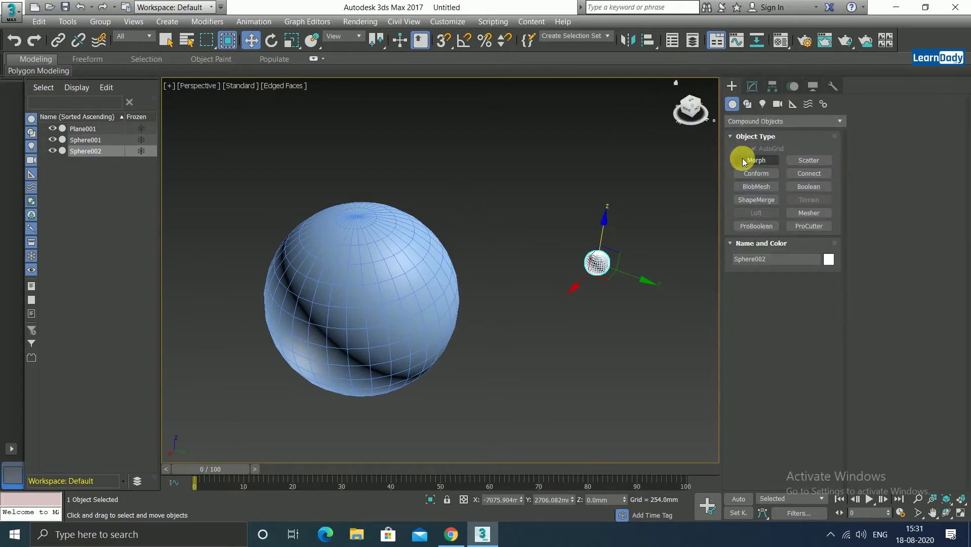
{"action": "left_click", "coordinate": [819, 156]}
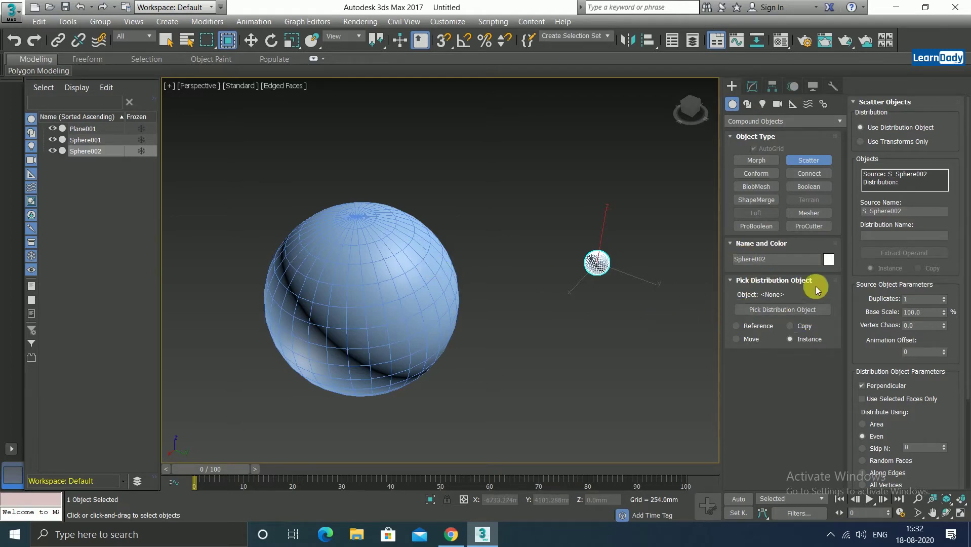
{"action": "left_click", "coordinate": [830, 258]}
{"action": "left_click", "coordinate": [544, 335]}
Pick Sphere001 as the Scatter's distribution object
{"action": "left_click", "coordinate": [774, 312]}
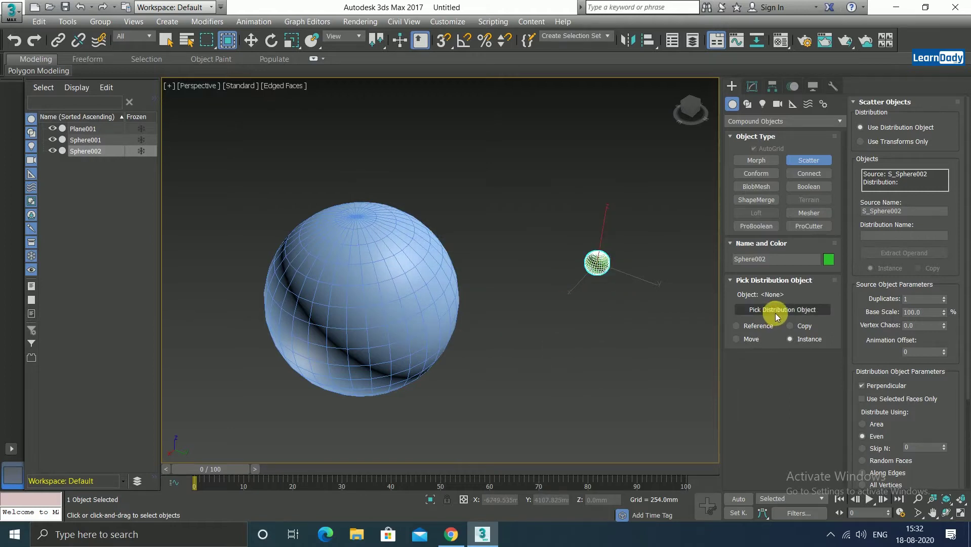
{"action": "left_click", "coordinate": [778, 310]}
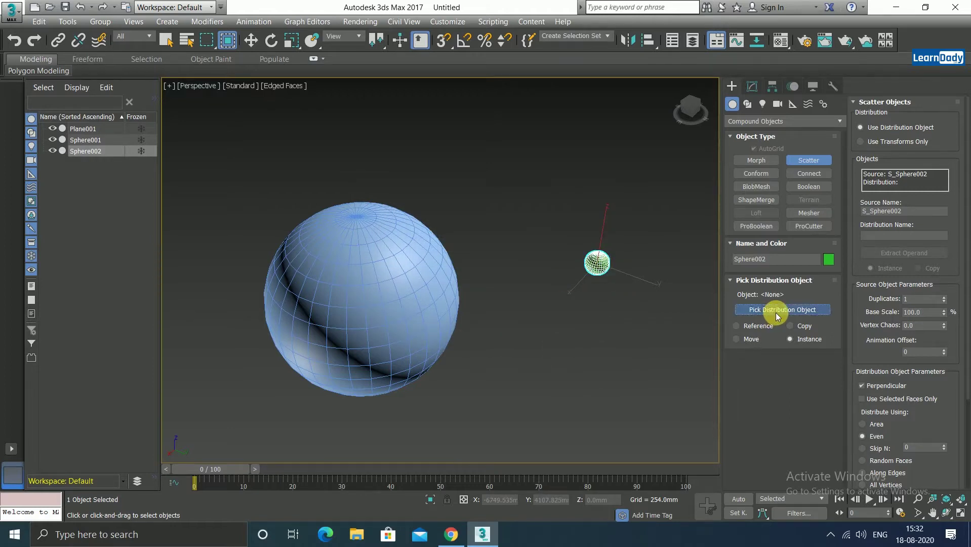
{"action": "left_click", "coordinate": [373, 272]}
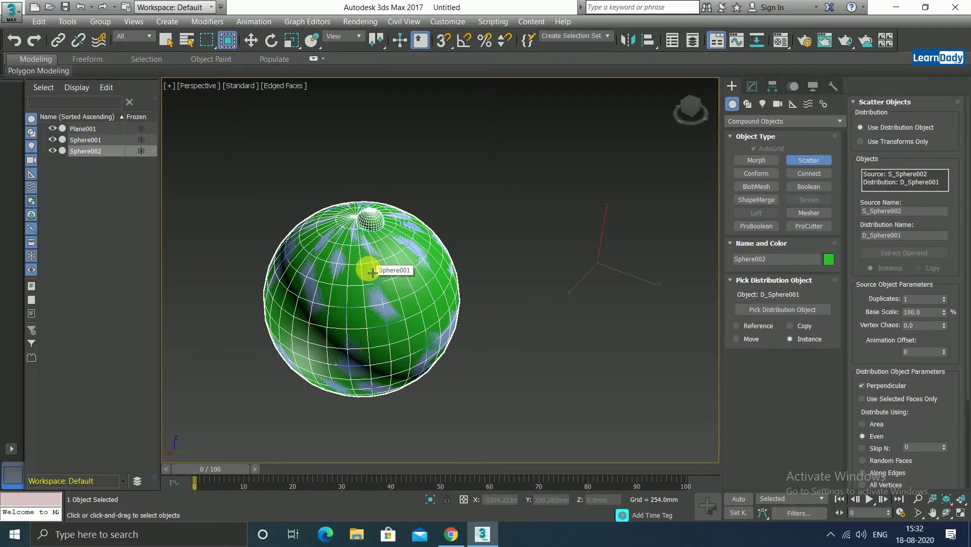
{"action": "left_click", "coordinate": [373, 252]}
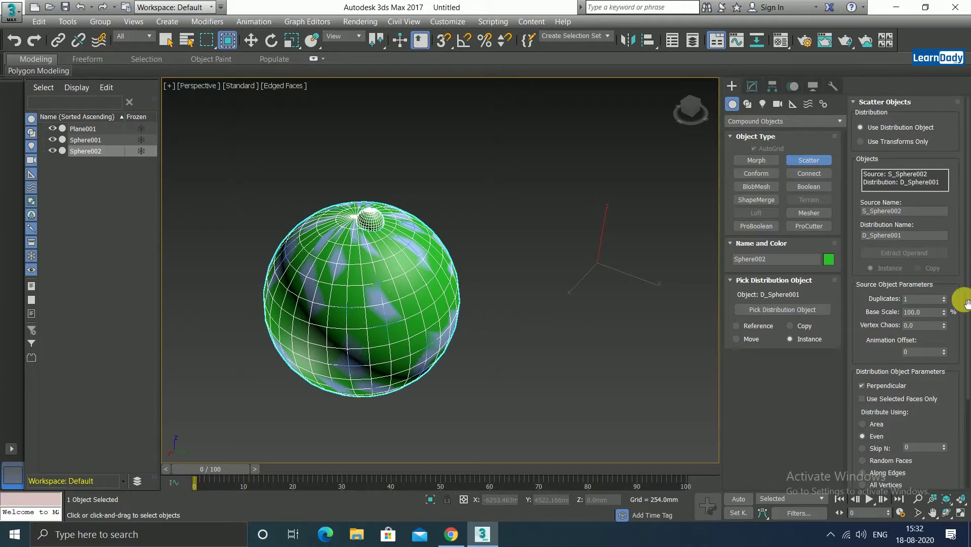
Expand the Transforms and Display rollouts and toggle Hide Distribution Object off, then on
{"action": "scroll", "coordinate": [914, 344], "scroll_direction": "down", "scroll_amount": 2}
{"action": "scroll", "coordinate": [910, 374], "scroll_direction": "down", "scroll_amount": 1}
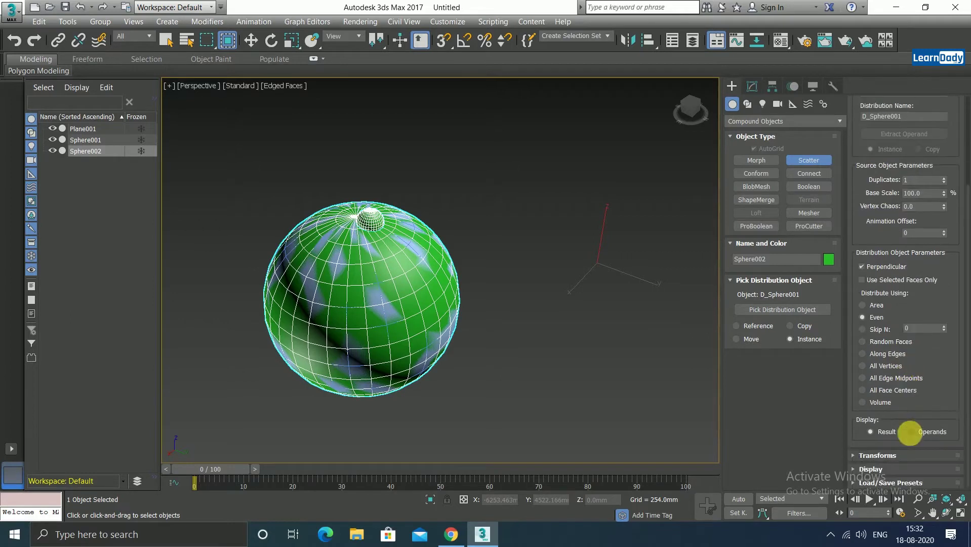
{"action": "left_click", "coordinate": [892, 463]}
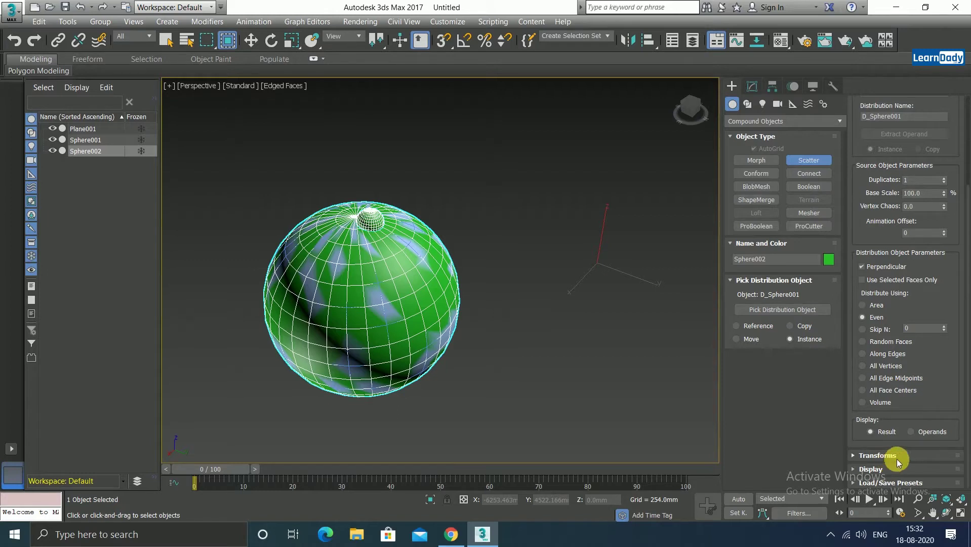
{"action": "left_click", "coordinate": [919, 455]}
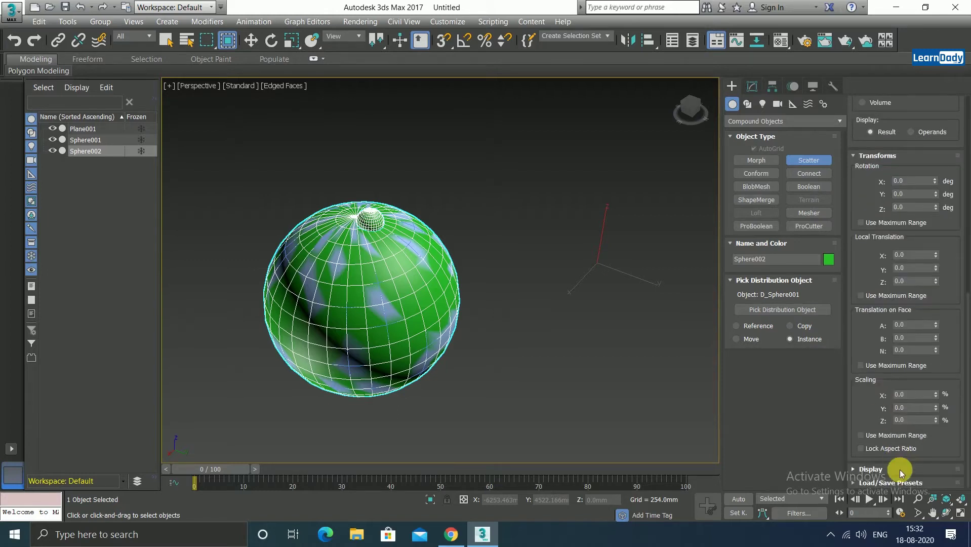
{"action": "left_click", "coordinate": [900, 470]}
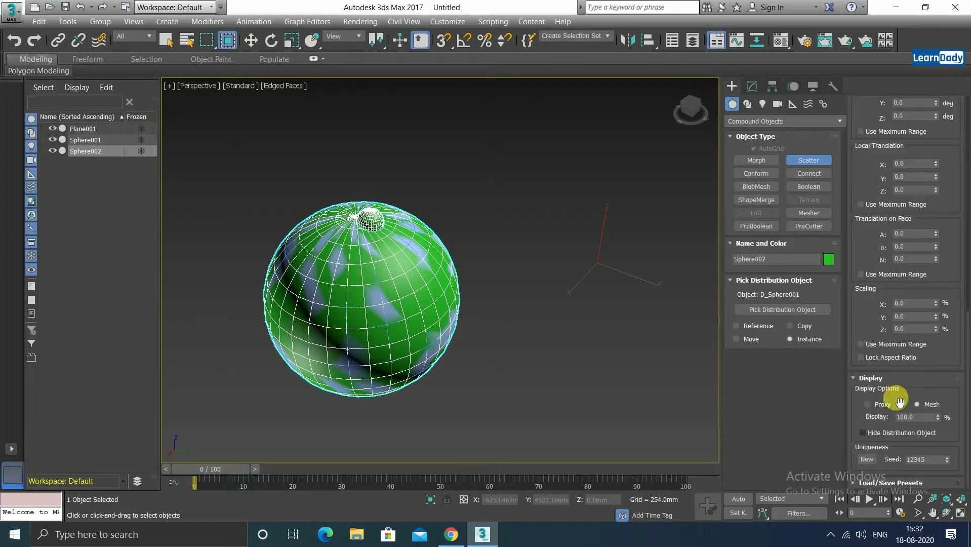
{"action": "left_click", "coordinate": [862, 433]}
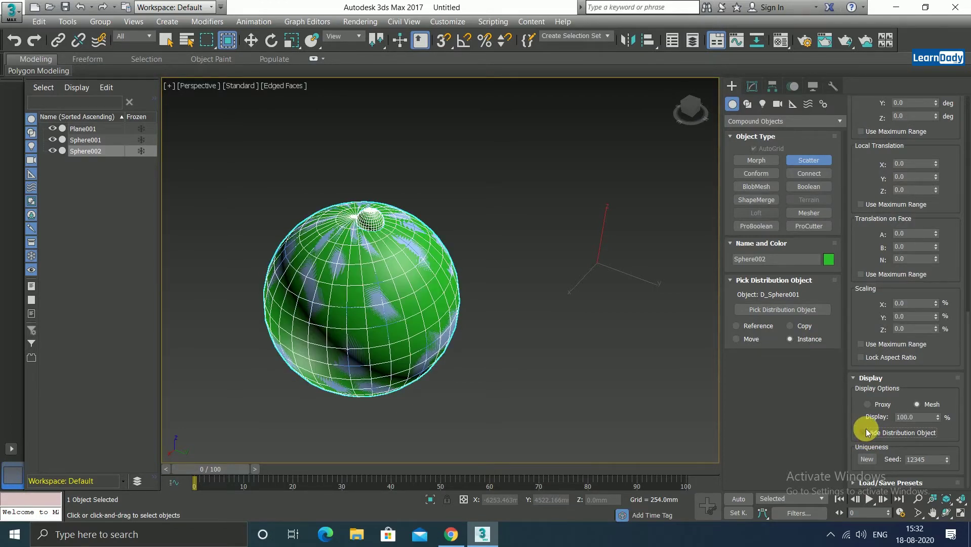
{"action": "left_click", "coordinate": [866, 433]}
Scroll the Scatter panel back up to Source Object Parameters
{"action": "scroll", "coordinate": [867, 433], "scroll_direction": "up", "scroll_amount": 1}
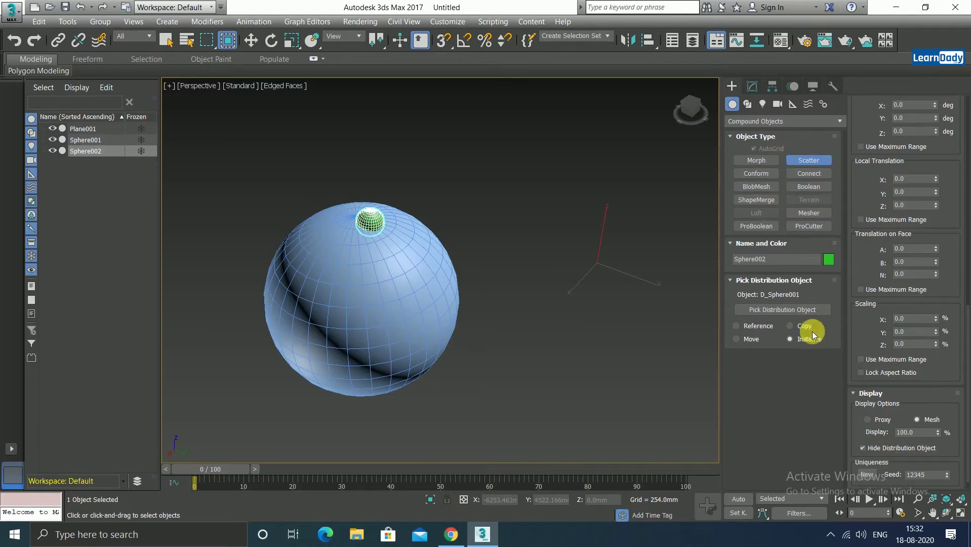
{"action": "scroll", "coordinate": [894, 181], "scroll_direction": "up", "scroll_amount": 5}
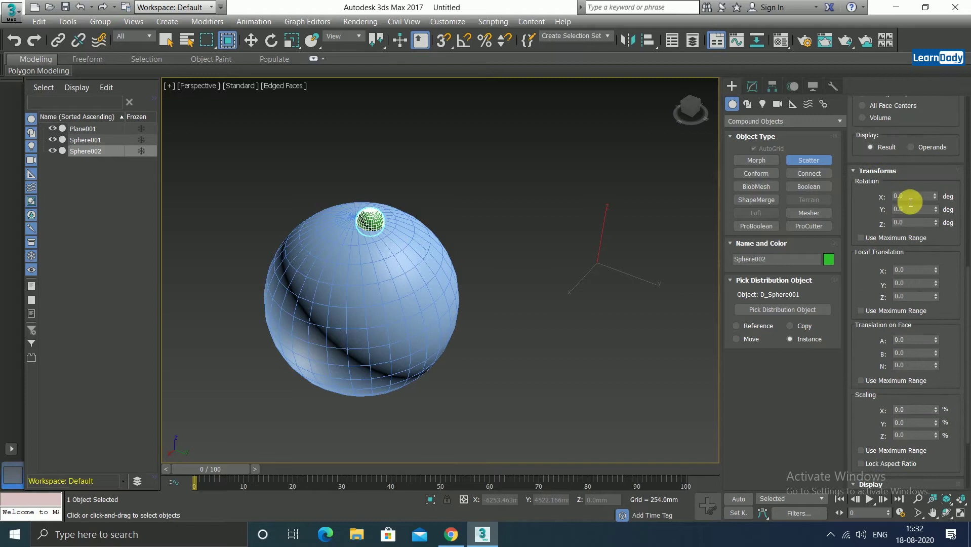
{"action": "scroll", "coordinate": [906, 201], "scroll_direction": "up", "scroll_amount": 7}
{"action": "scroll", "coordinate": [888, 141], "scroll_direction": "up", "scroll_amount": 5}
{"action": "scroll", "coordinate": [892, 152], "scroll_direction": "up", "scroll_amount": 5}
{"action": "scroll", "coordinate": [899, 162], "scroll_direction": "up", "scroll_amount": 2}
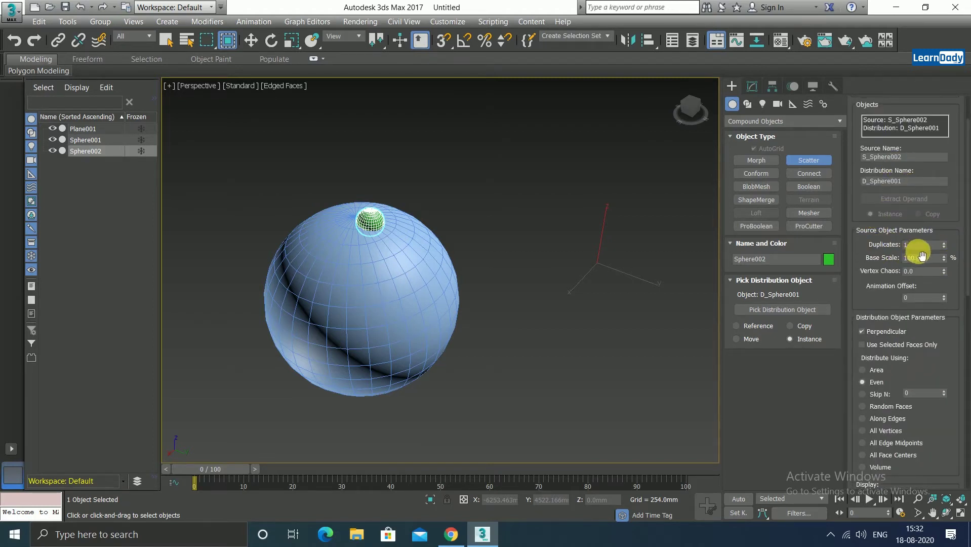
Raise Scatter Duplicates to 30 and orbit around the scattered copies
{"action": "left_click", "coordinate": [944, 243]}
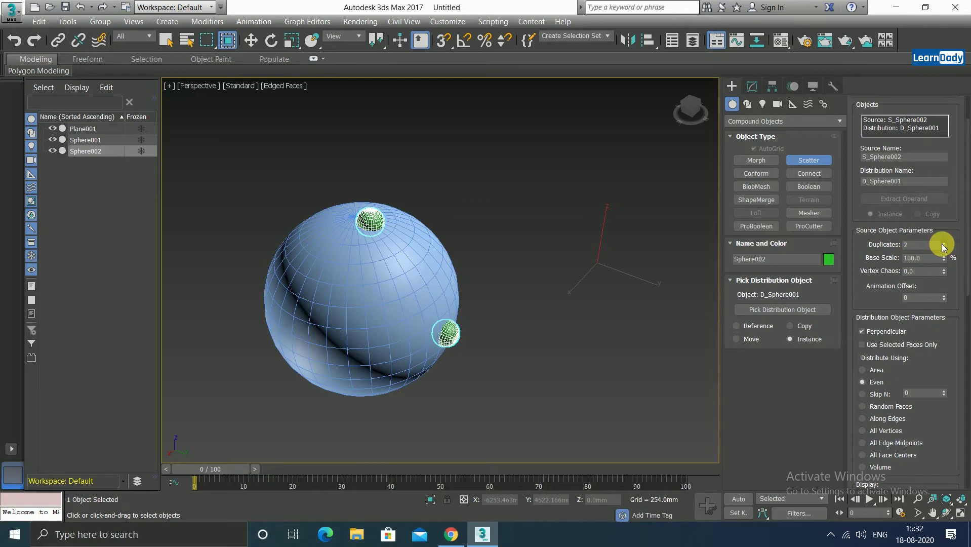
{"action": "left_click_drag", "start_coordinate": [944, 245], "coordinate": [943, 245]}
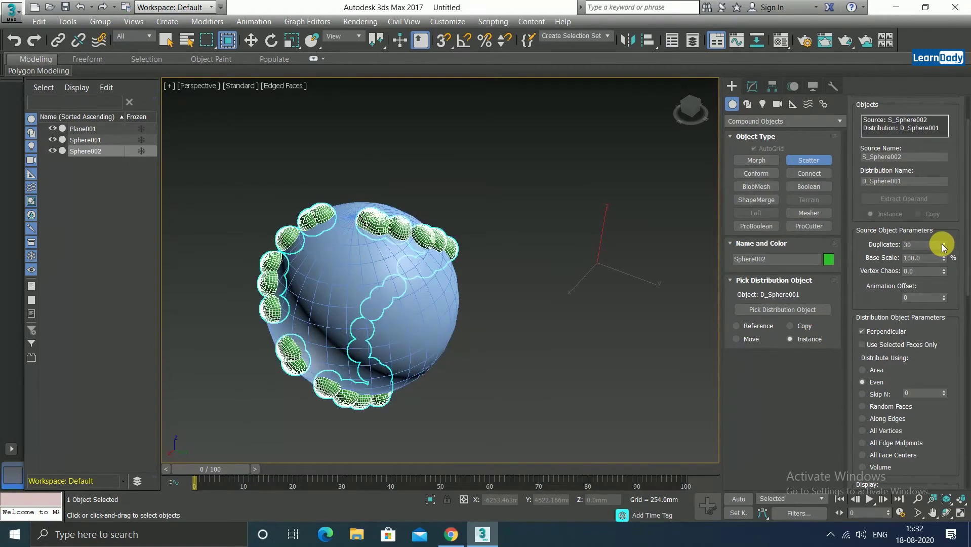
{"action": "left_click_drag", "start_coordinate": [943, 247], "coordinate": [943, 246]}
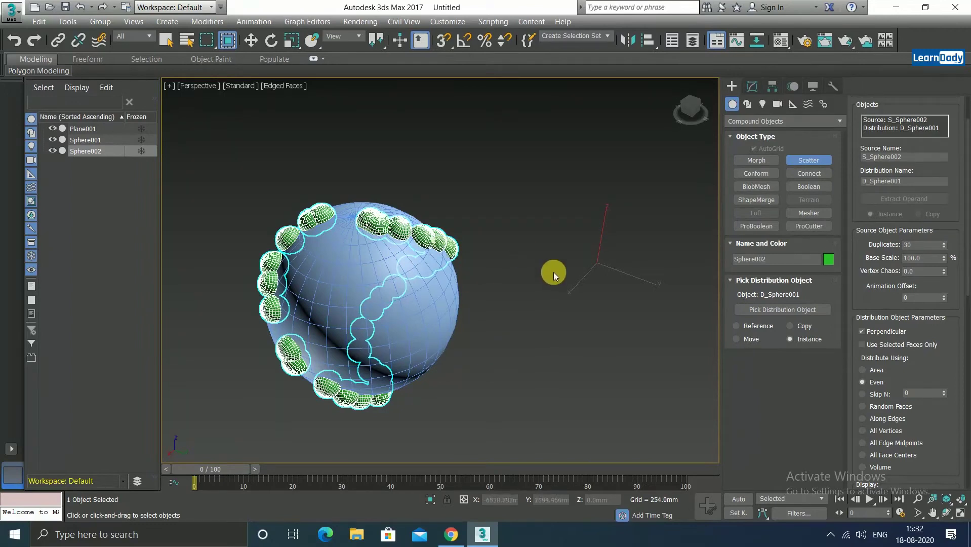
{"action": "mouse_move", "coordinate": [512, 279]}
{"action": "middle_mouse_down", "text": "alt"}
{"action": "mouse_move", "coordinate": [440, 239]}
{"action": "mouse_move", "coordinate": [415, 236]}
{"action": "mouse_move", "coordinate": [361, 273]}
{"action": "mouse_move", "coordinate": [348, 253]}
{"action": "mouse_move", "coordinate": [431, 202]}
{"action": "mouse_move", "coordinate": [466, 242]}
{"action": "mouse_move", "coordinate": [443, 264]}
{"action": "middle_mouse_up", "text": "alt"}
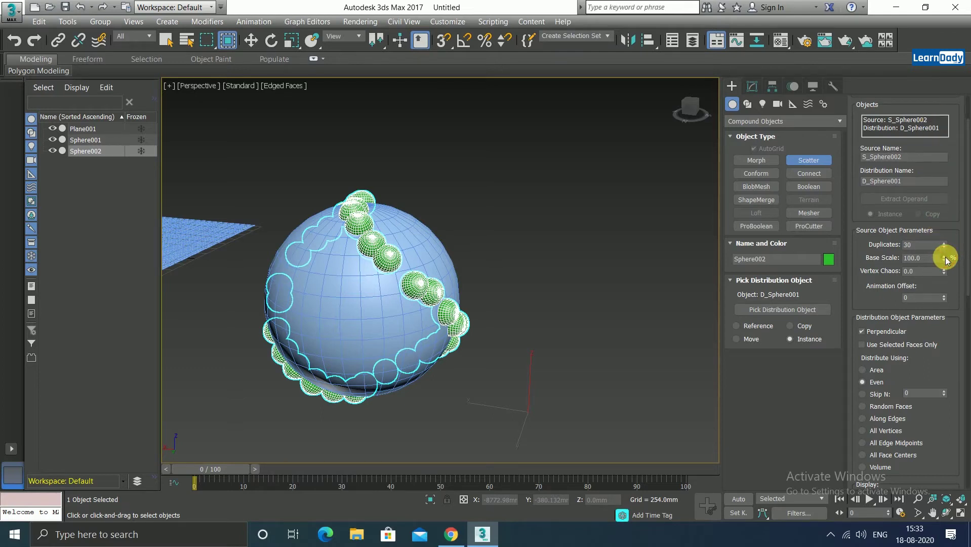
Try shrinking Base Scale to 71, then reset it to 100
{"action": "double_click", "coordinate": [914, 258]}
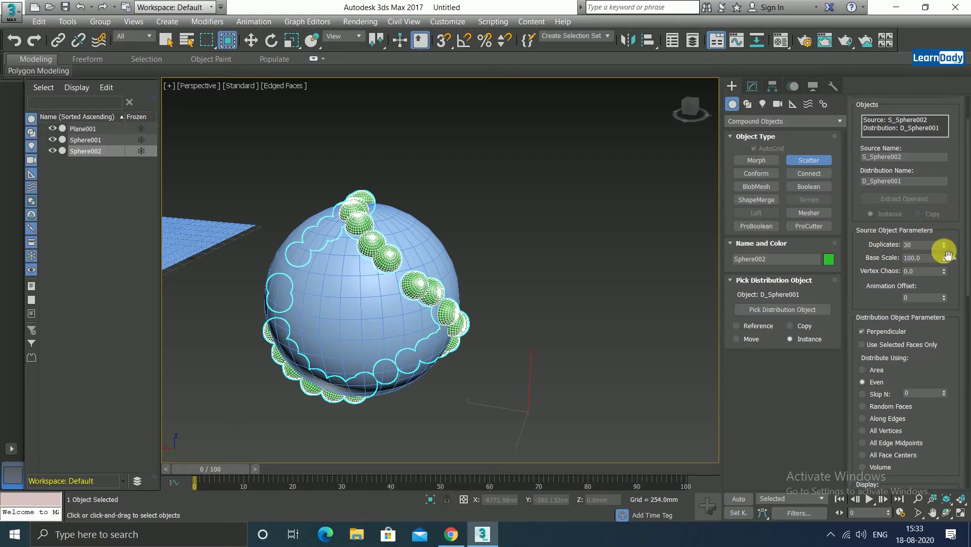
{"action": "left_click_drag", "start_coordinate": [948, 255], "coordinate": [945, 263]}
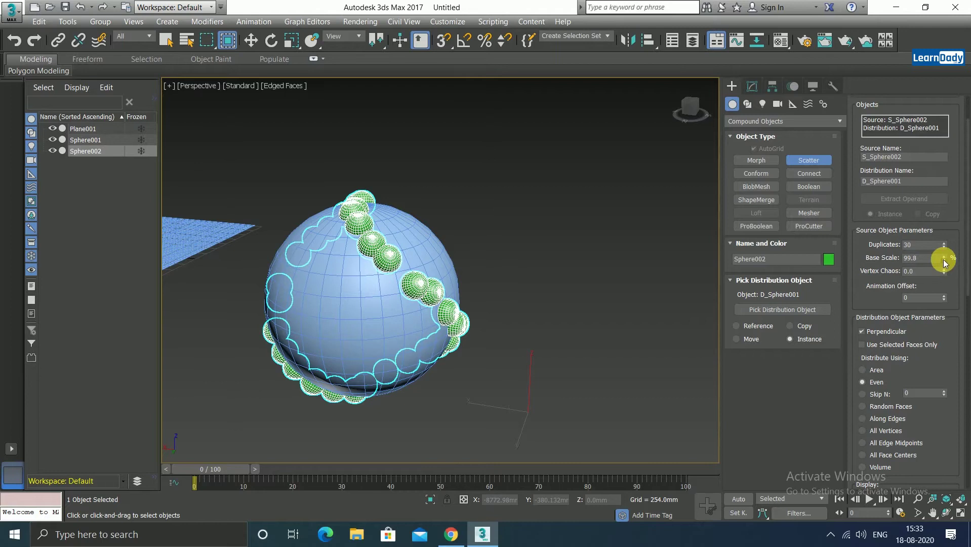
{"action": "left_click_drag", "start_coordinate": [945, 263], "coordinate": [958, 413]}
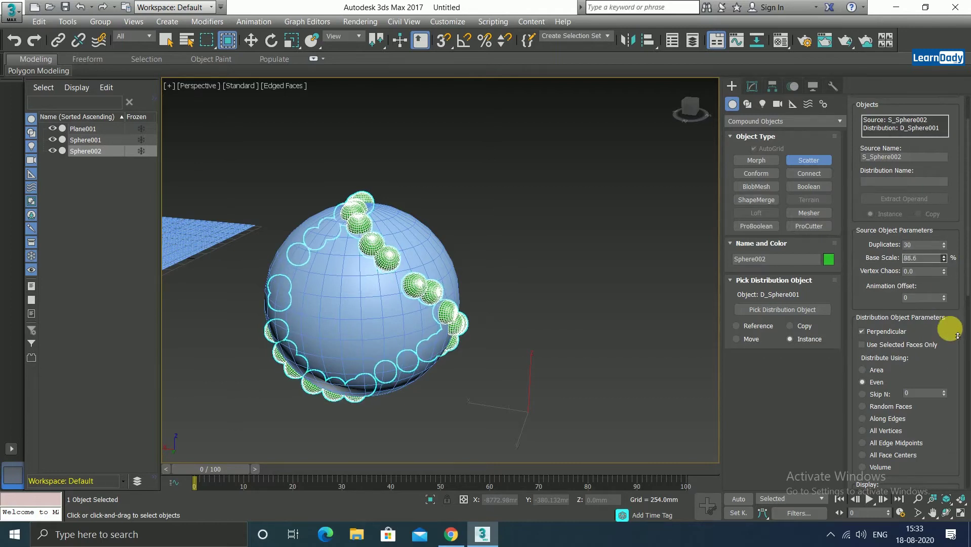
{"action": "right_click", "coordinate": [957, 413]}
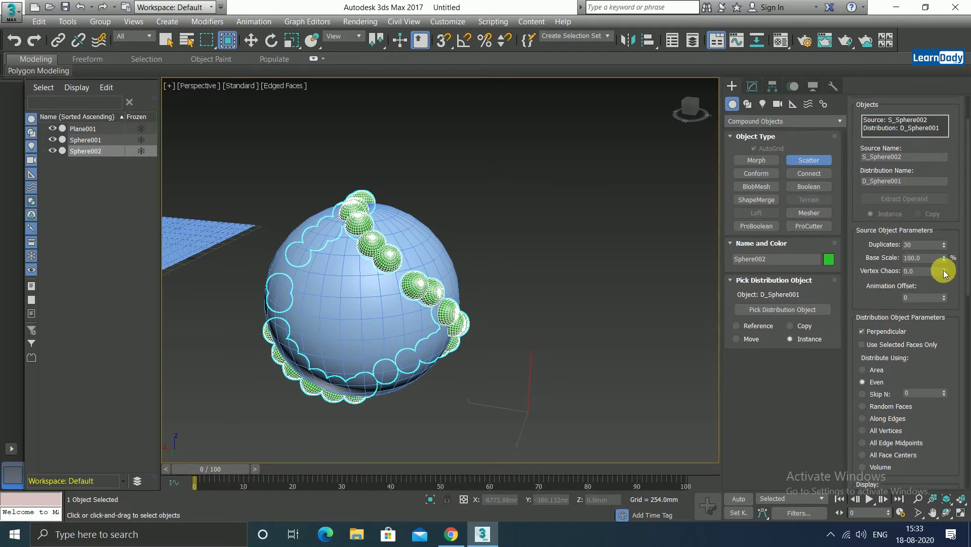
Raise Vertex Chaos to 1.5 to distort the copies, then reset it to 0
{"action": "left_click_drag", "start_coordinate": [945, 274], "coordinate": [960, 275]}
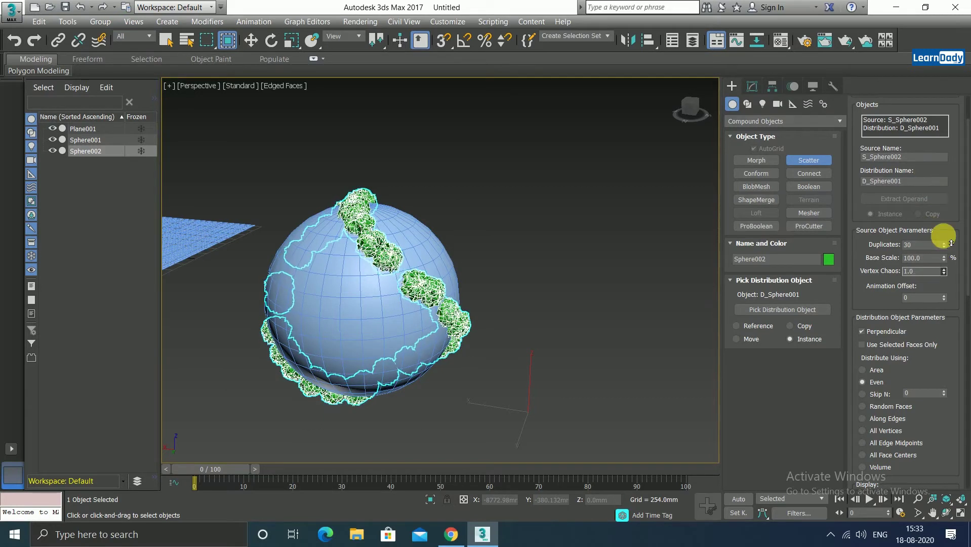
{"action": "left_click_drag", "start_coordinate": [960, 275], "coordinate": [936, 195]}
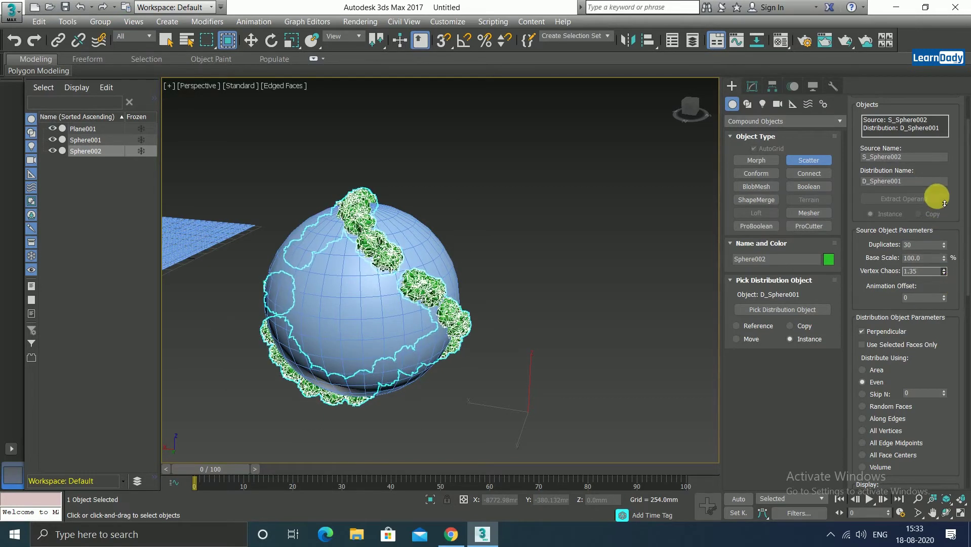
{"action": "scroll", "coordinate": [433, 289], "scroll_direction": "up", "scroll_amount": 5}
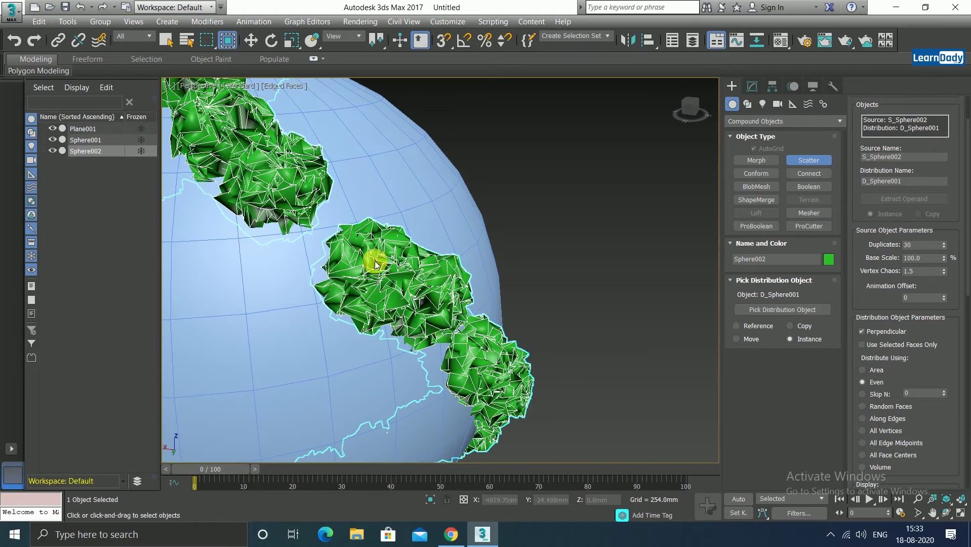
{"action": "scroll", "coordinate": [377, 279], "scroll_direction": "down", "scroll_amount": 5}
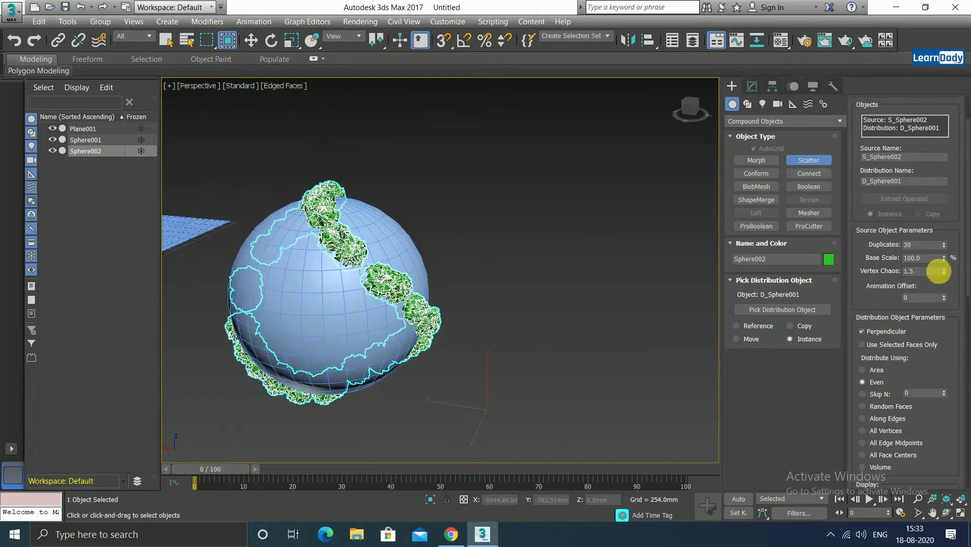
{"action": "right_click", "coordinate": [945, 273]}
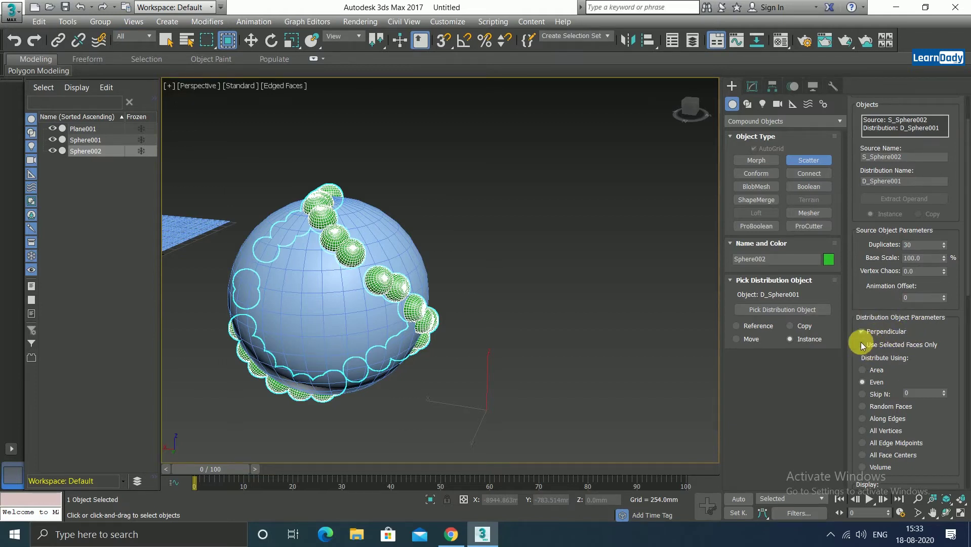
Toggle Use Selected Faces Only on and off, then turn Perpendicular off
{"action": "left_click", "coordinate": [863, 344]}
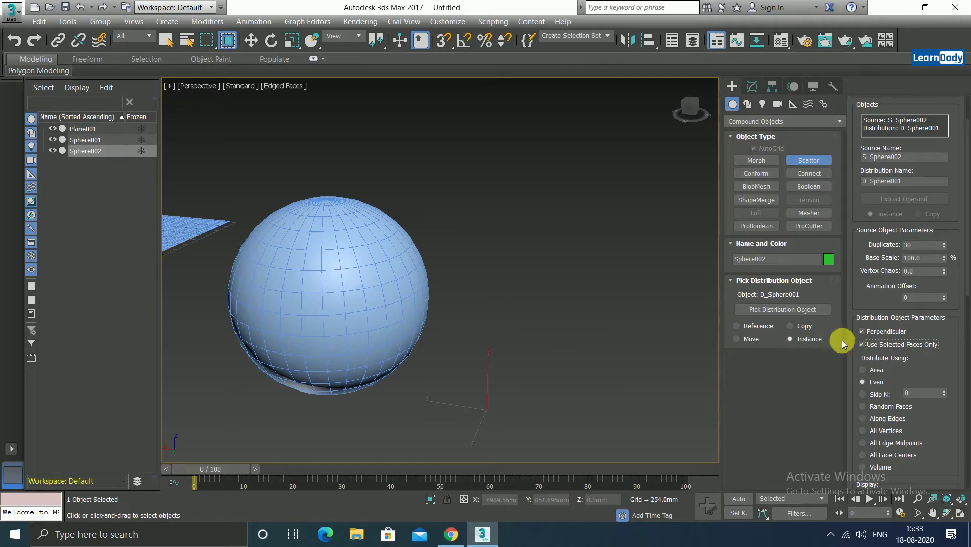
{"action": "left_click", "coordinate": [865, 345]}
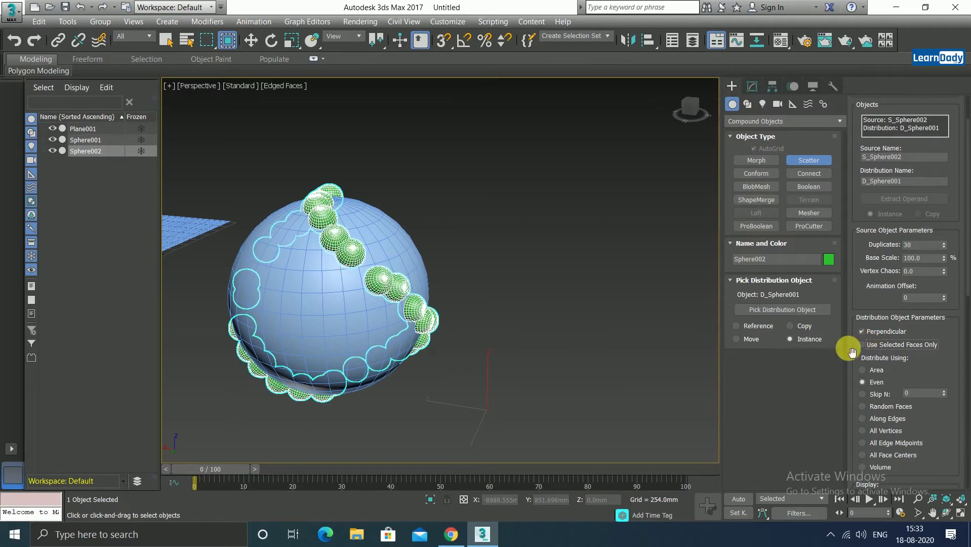
{"action": "left_click", "coordinate": [864, 337]}
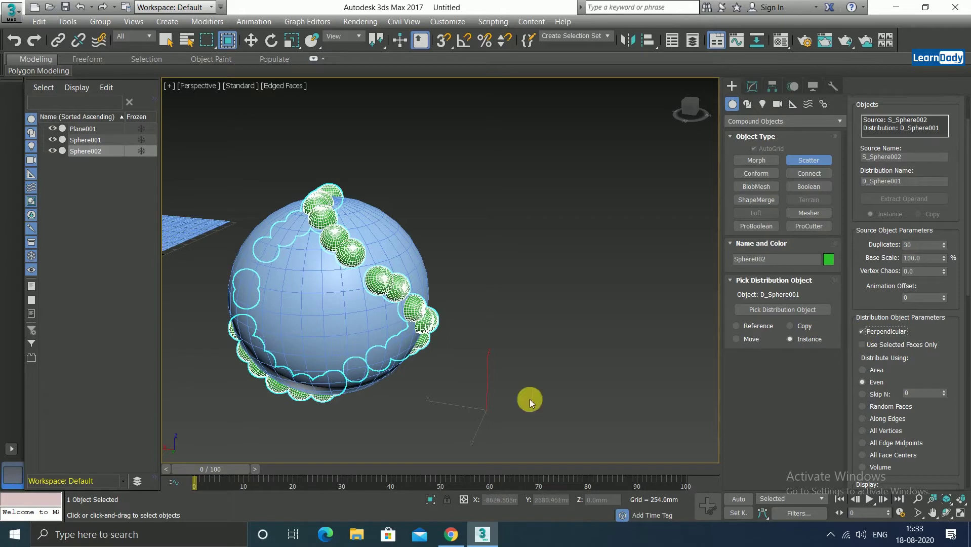
{"action": "scroll", "coordinate": [388, 287], "scroll_direction": "up", "scroll_amount": 5}
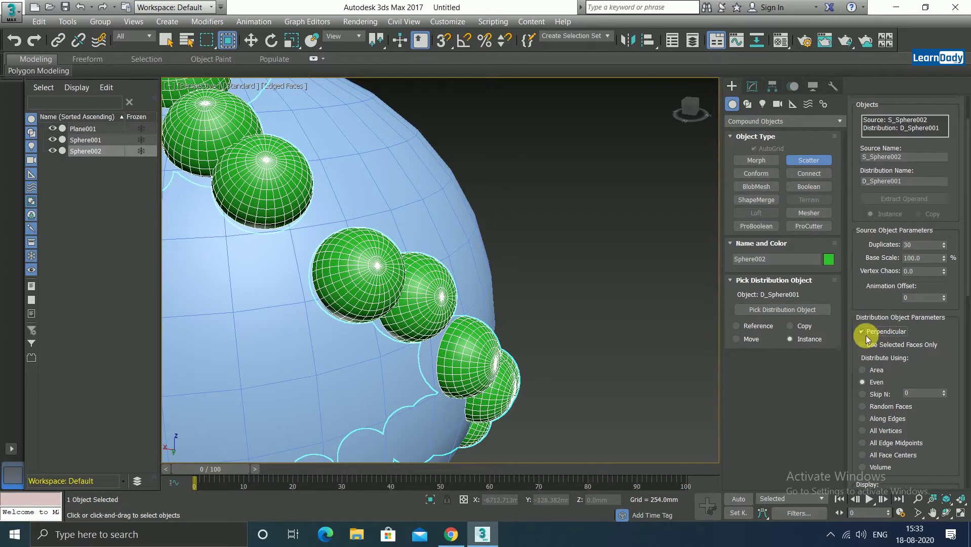
{"action": "left_click", "coordinate": [866, 336]}
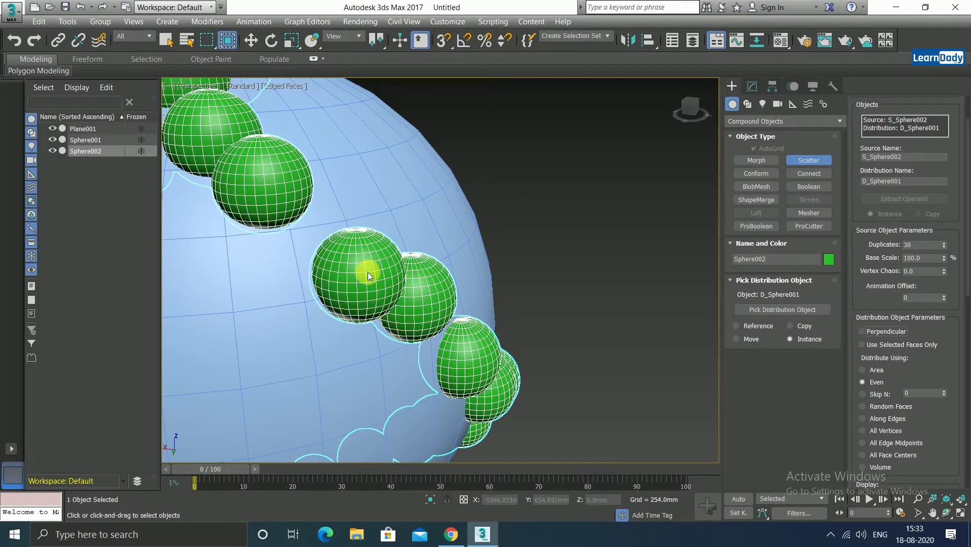
Re-enable Perpendicular and try Area, then Even distribution
{"action": "left_click", "coordinate": [863, 332]}
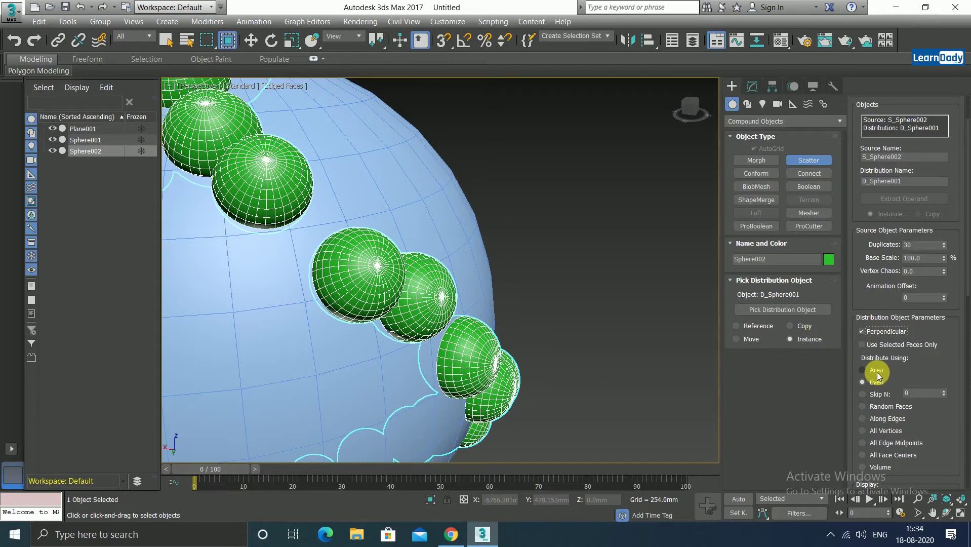
{"action": "scroll", "coordinate": [877, 375], "scroll_direction": "down", "scroll_amount": 1}
{"action": "scroll", "coordinate": [518, 319], "scroll_direction": "down", "scroll_amount": 3}
{"action": "scroll", "coordinate": [512, 321], "scroll_direction": "down", "scroll_amount": 2}
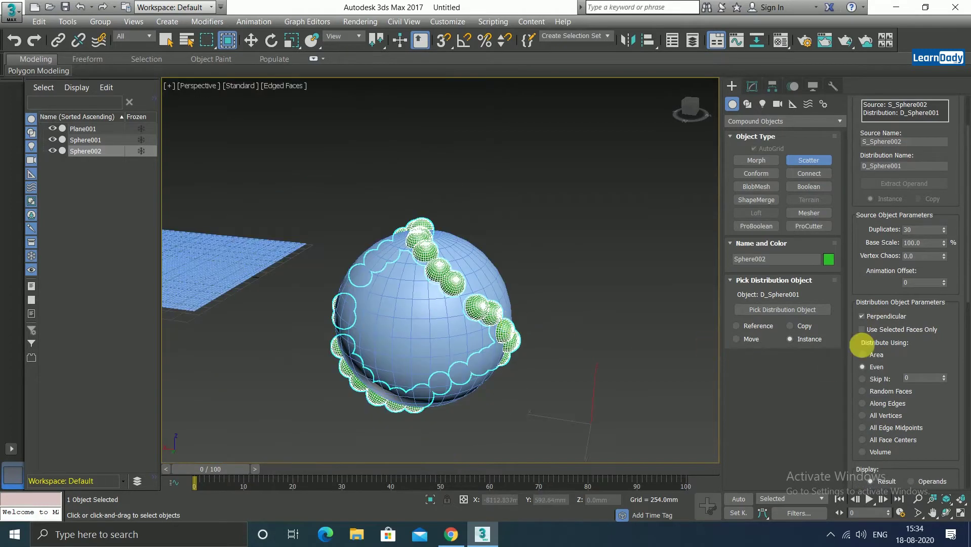
{"action": "left_click", "coordinate": [870, 355]}
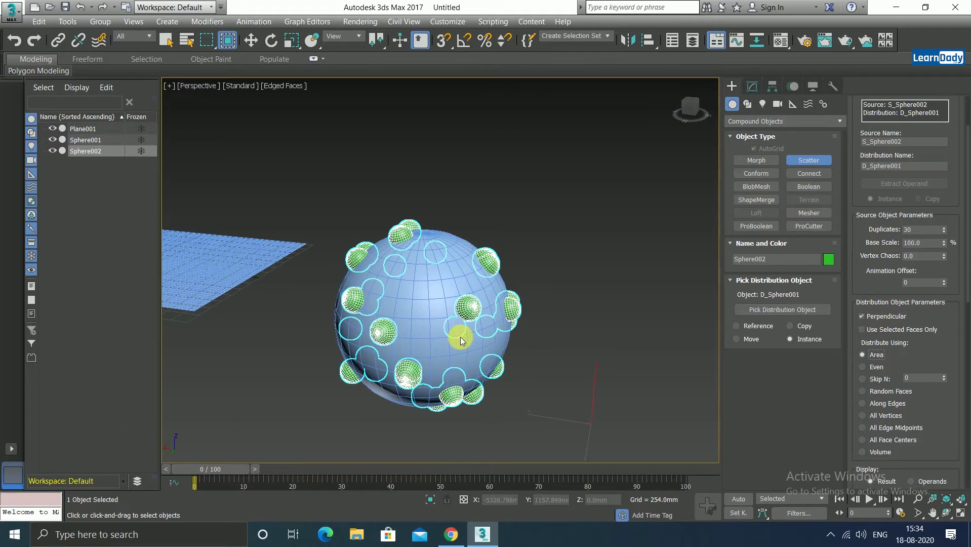
{"action": "left_click", "coordinate": [864, 367]}
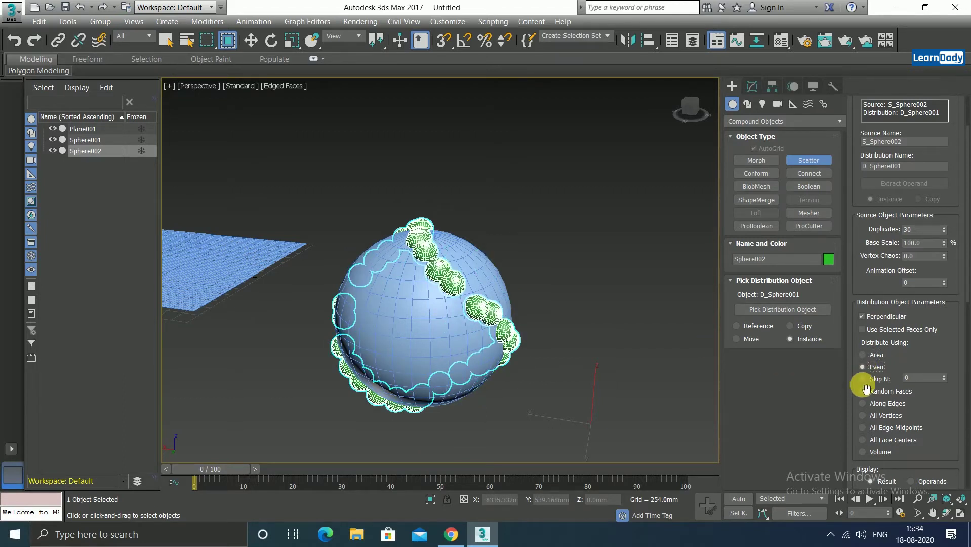
Try Skip N with a higher skip count, then Random Faces, ending on Along Edges
{"action": "left_click", "coordinate": [864, 380]}
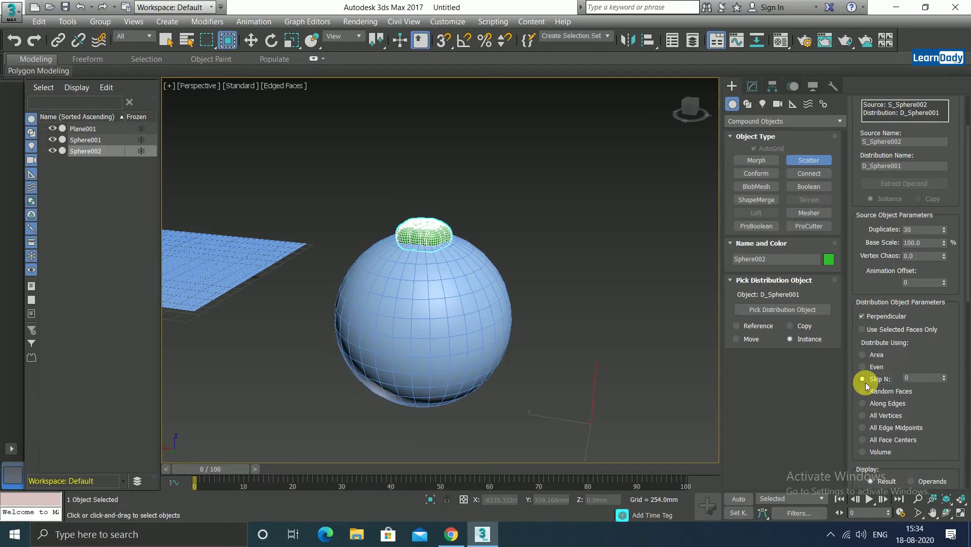
{"action": "scroll", "coordinate": [420, 230], "scroll_direction": "up", "scroll_amount": 3}
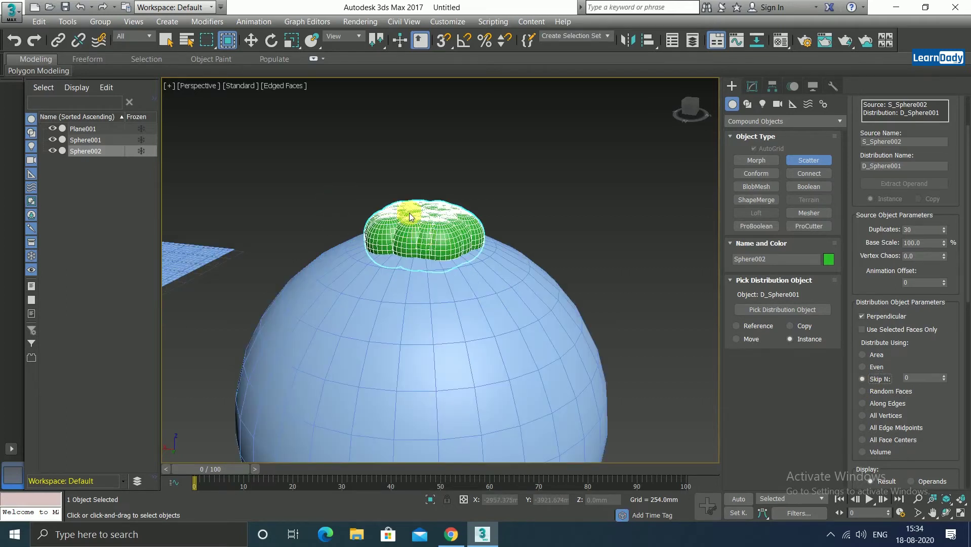
{"action": "scroll", "coordinate": [410, 217], "scroll_direction": "down", "scroll_amount": 4}
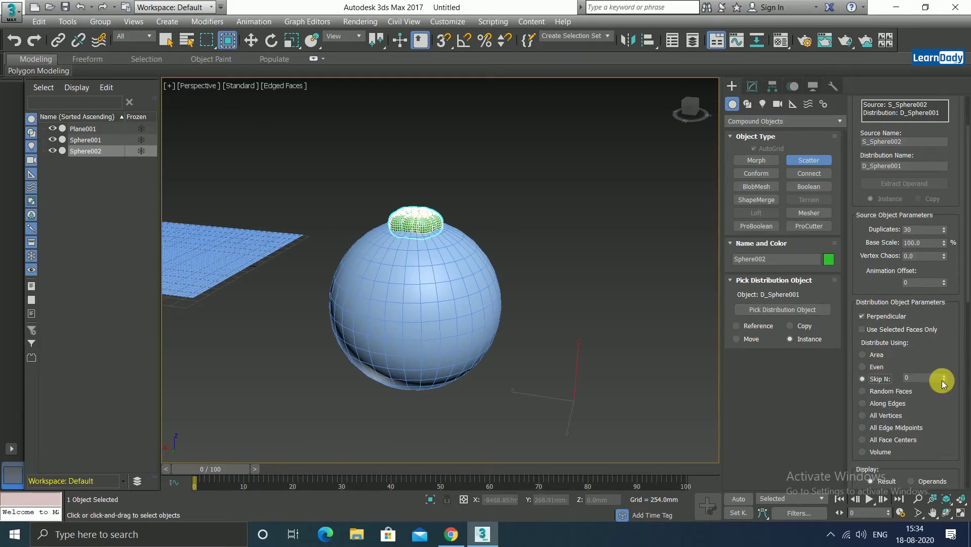
{"action": "mouse_move", "coordinate": [943, 379]}
{"action": "left_mouse_down"}
{"action": "mouse_move", "coordinate": [946, 336]}
{"action": "mouse_move", "coordinate": [951, 384]}
{"action": "left_mouse_up"}
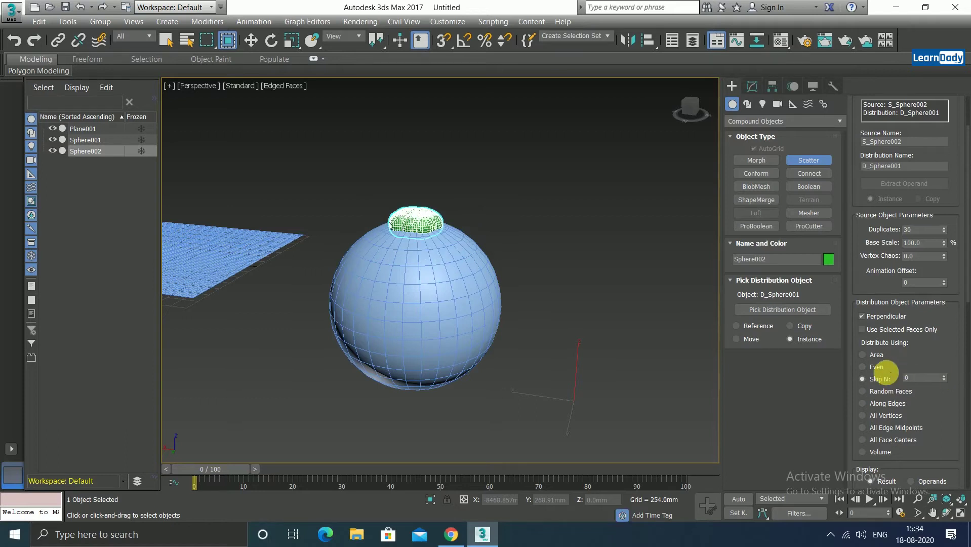
{"action": "left_click", "coordinate": [868, 393]}
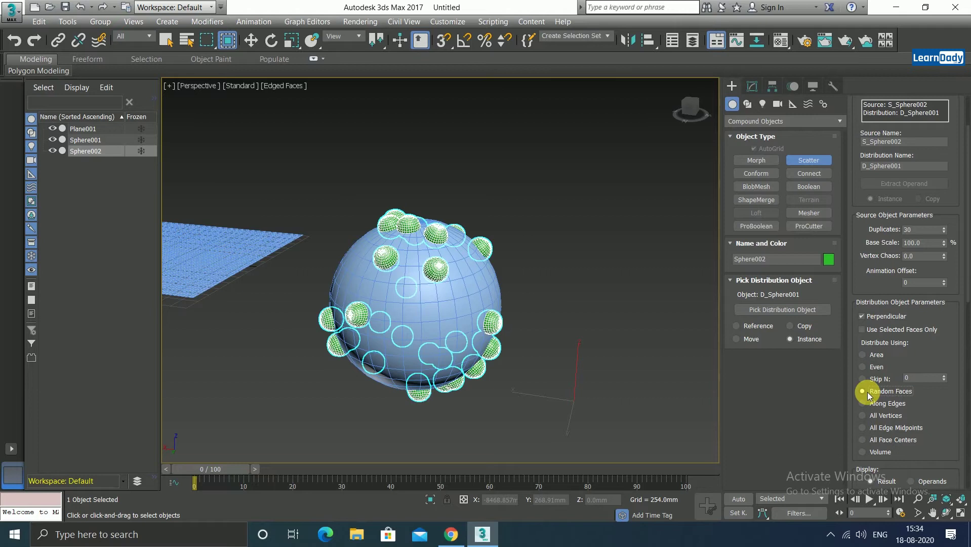
{"action": "left_click", "coordinate": [863, 404]}
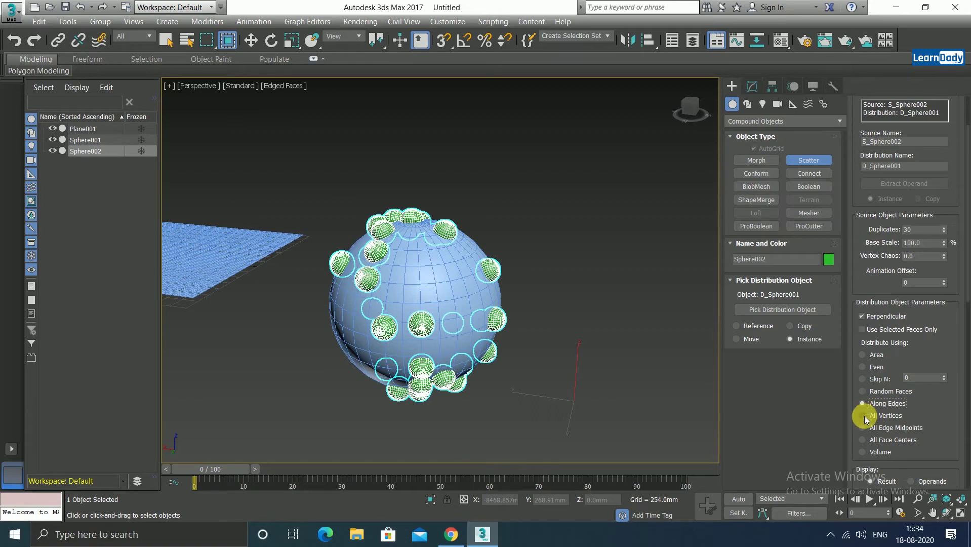
Distribute copies on All Vertices and shrink their Base Scale
{"action": "left_click", "coordinate": [863, 415]}
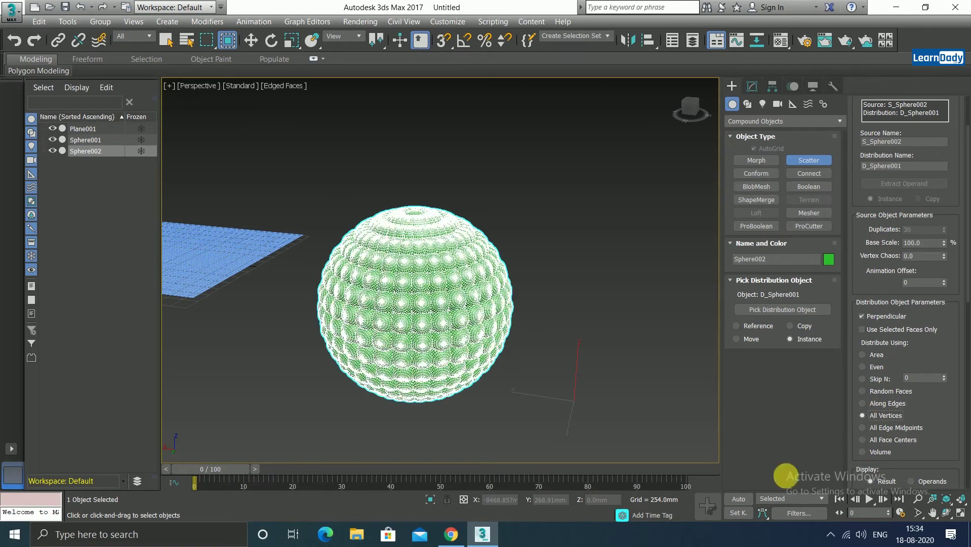
{"action": "scroll", "coordinate": [432, 336], "scroll_direction": "up", "scroll_amount": 2}
{"action": "scroll", "coordinate": [432, 336], "scroll_direction": "up", "scroll_amount": 2}
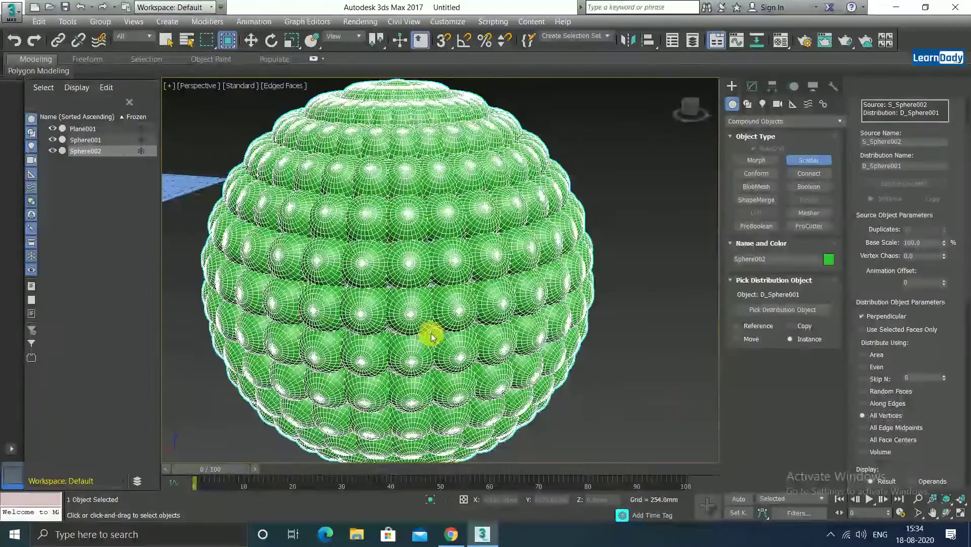
{"action": "scroll", "coordinate": [432, 337], "scroll_direction": "down", "scroll_amount": 3}
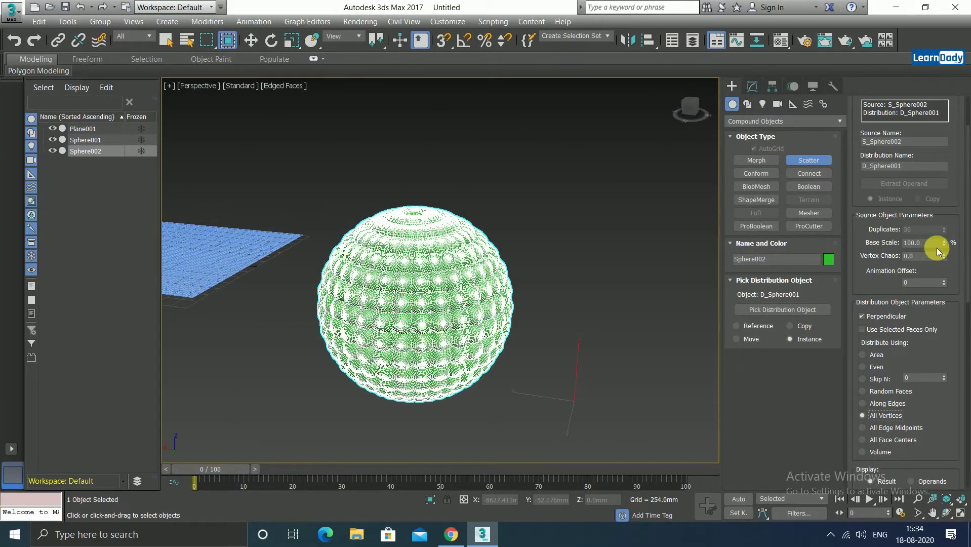
{"action": "mouse_move", "coordinate": [943, 248]}
{"action": "left_mouse_down"}
{"action": "mouse_move", "coordinate": [967, 444]}
{"action": "mouse_move", "coordinate": [952, 242]}
{"action": "mouse_move", "coordinate": [964, 414]}
{"action": "mouse_move", "coordinate": [906, 204]}
{"action": "left_mouse_up"}
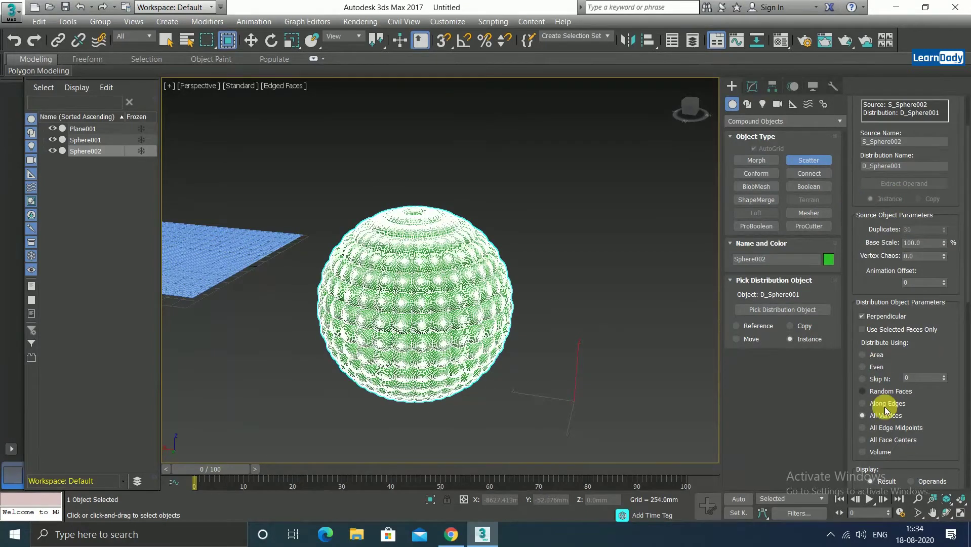
Try All Edge Midpoints, reset Base Scale to 100, try All Face Centers, then choose Volume
{"action": "left_click", "coordinate": [872, 431]}
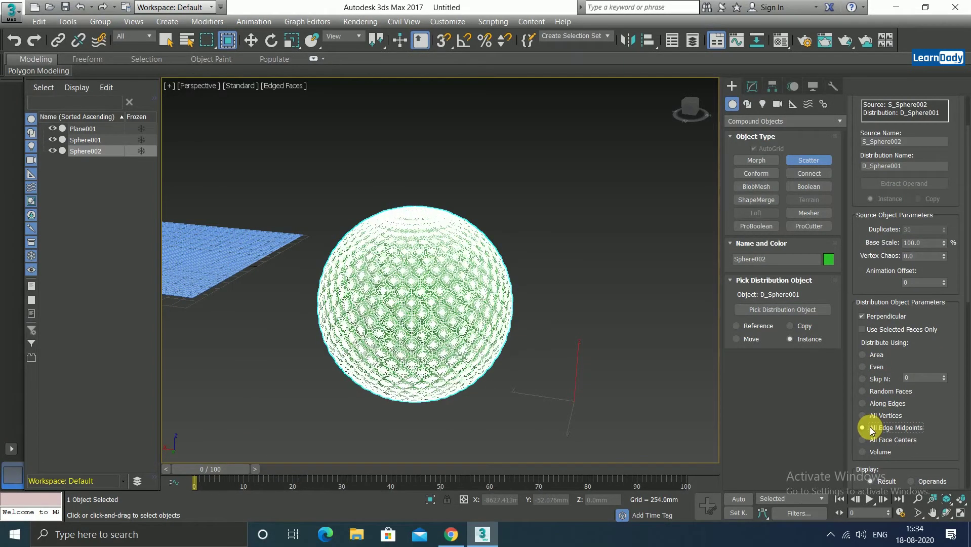
{"action": "scroll", "coordinate": [410, 318], "scroll_direction": "up", "scroll_amount": 3}
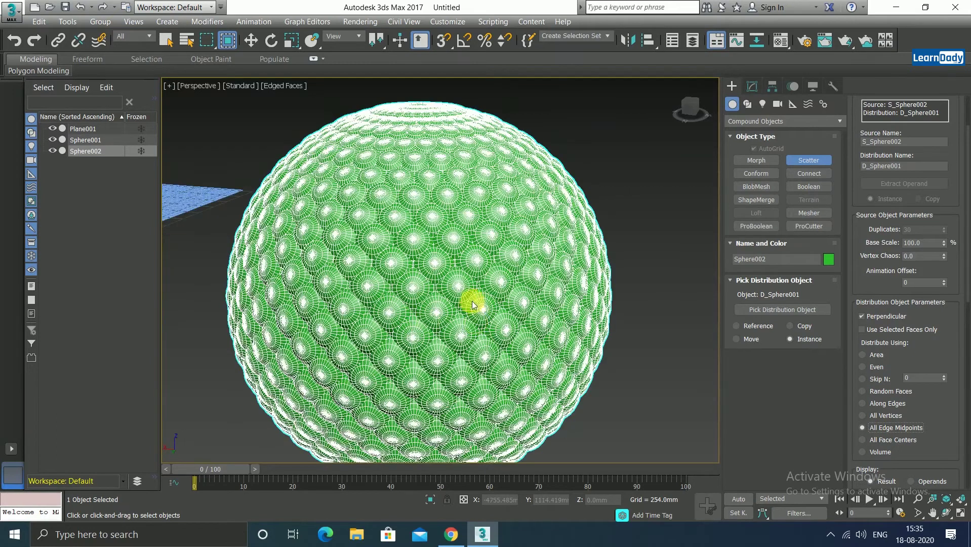
{"action": "scroll", "coordinate": [448, 304], "scroll_direction": "down", "scroll_amount": 2}
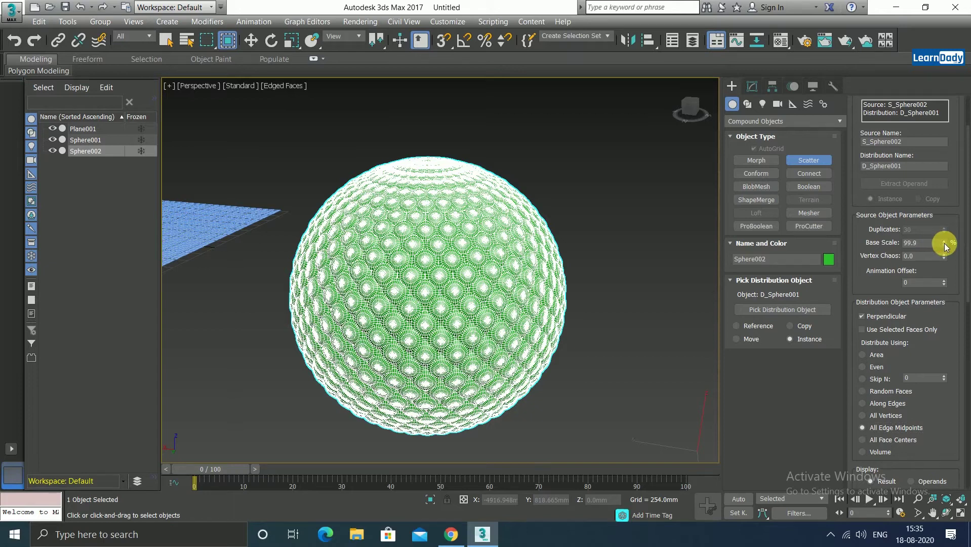
{"action": "mouse_move", "coordinate": [945, 247]}
{"action": "left_mouse_down"}
{"action": "mouse_move", "coordinate": [920, 515]}
{"action": "mouse_move", "coordinate": [952, 240]}
{"action": "left_mouse_up"}
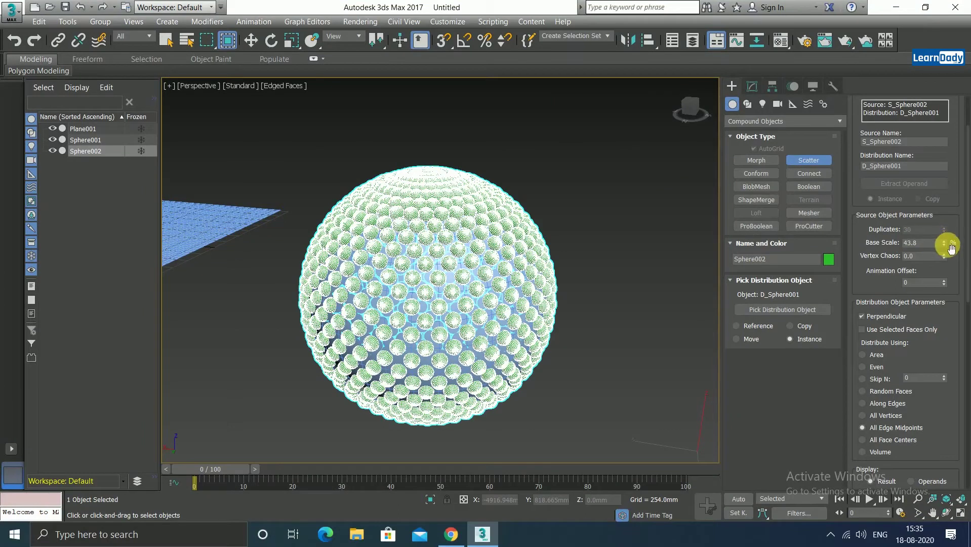
{"action": "left_click_drag", "start_coordinate": [945, 248], "coordinate": [884, 248]}
{"action": "type", "text": "100"}
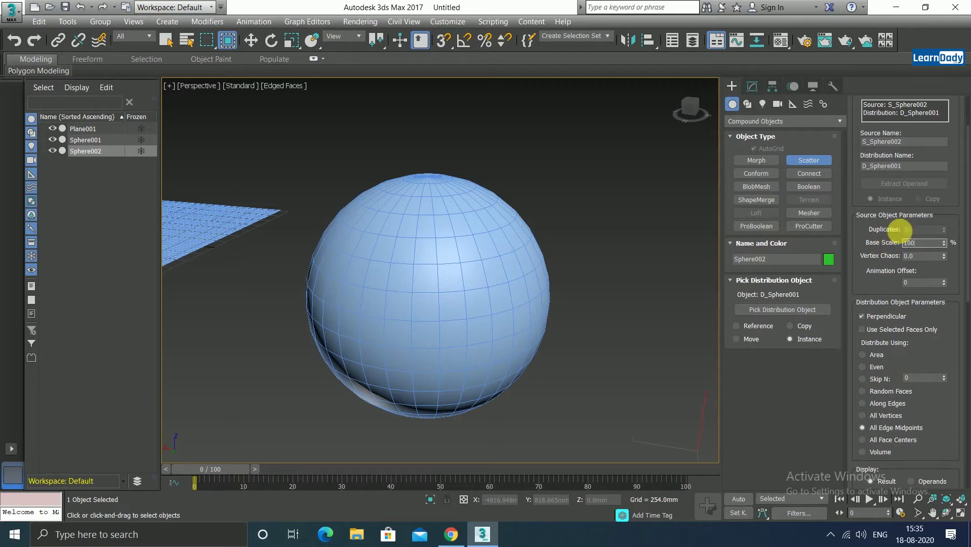
{"action": "key", "text": "Return"}
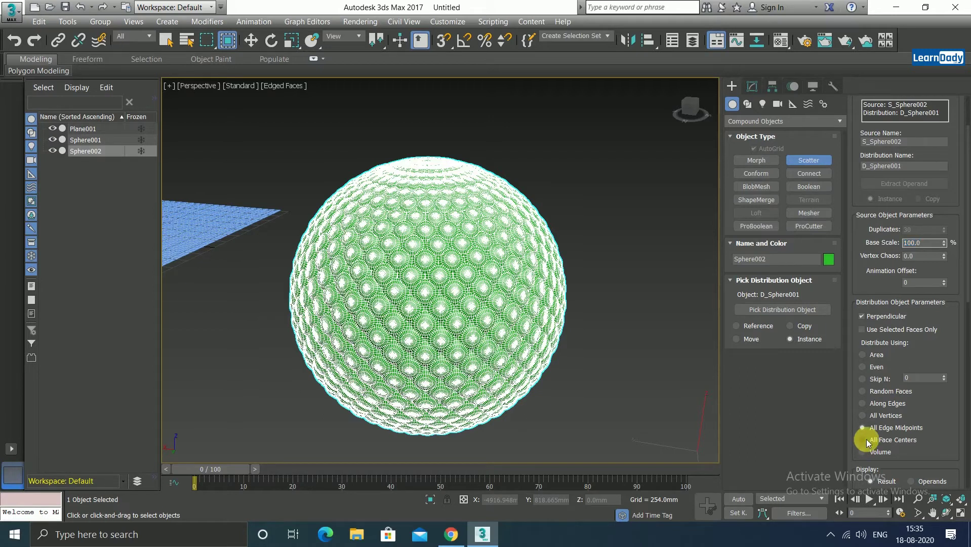
{"action": "left_click", "coordinate": [867, 441]}
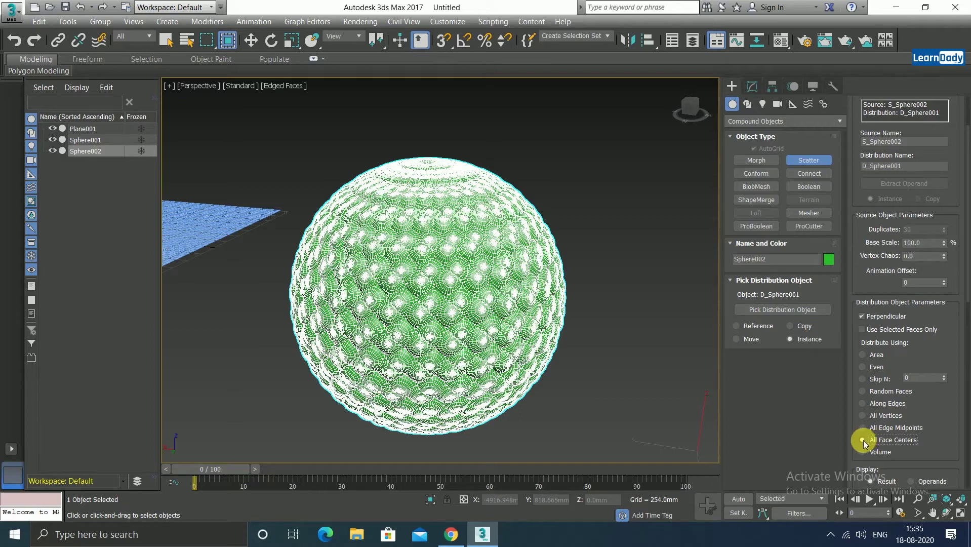
{"action": "left_click", "coordinate": [863, 451]}
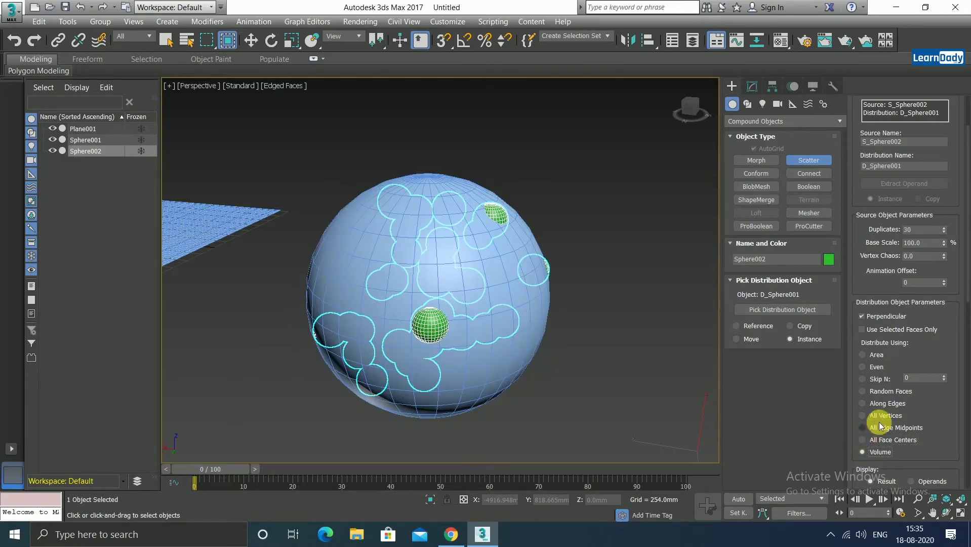
Switch distribution from Area to Even, and toggle Display from Operands back to Result
{"action": "left_click", "coordinate": [864, 354]}
{"action": "left_click", "coordinate": [866, 369]}
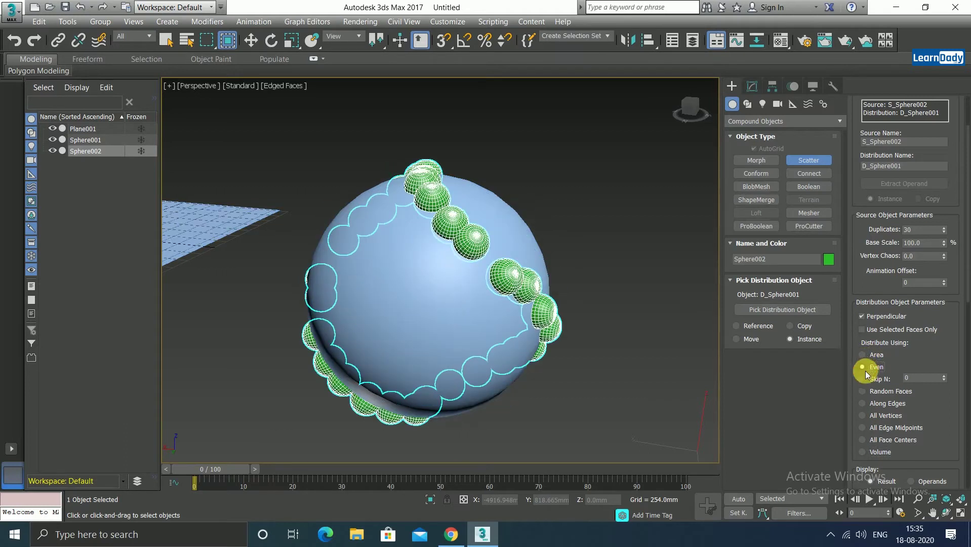
{"action": "scroll", "coordinate": [906, 395], "scroll_direction": "down", "scroll_amount": 3}
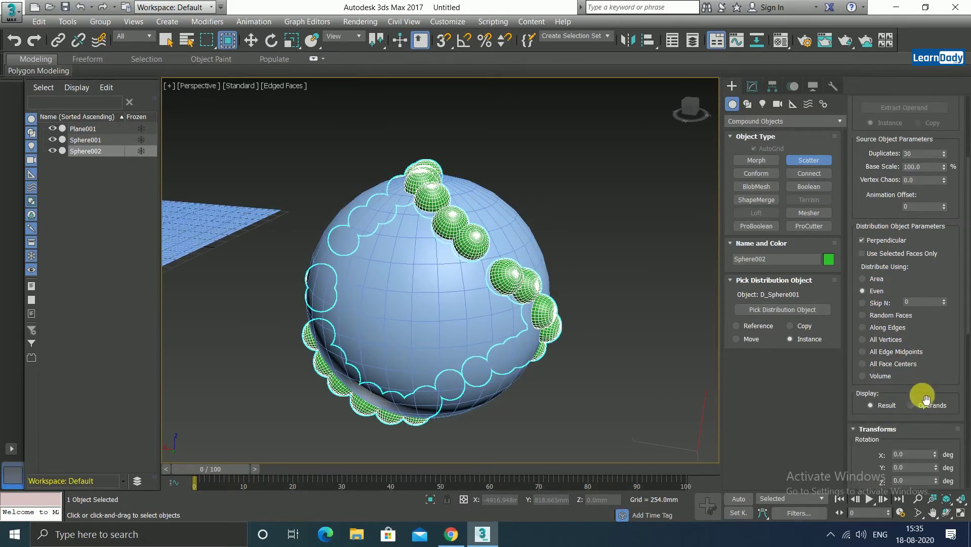
{"action": "left_click", "coordinate": [911, 405]}
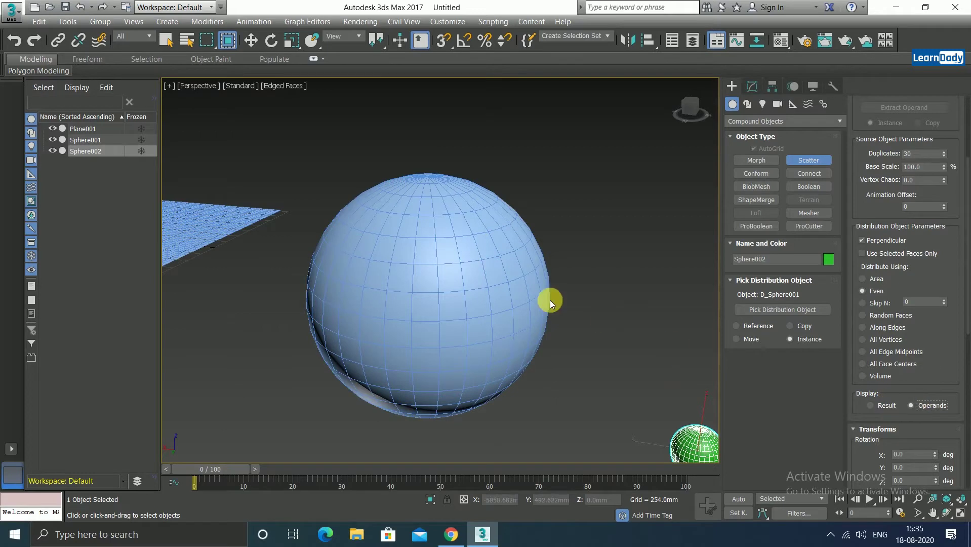
{"action": "scroll", "coordinate": [549, 298], "scroll_direction": "down", "scroll_amount": 4}
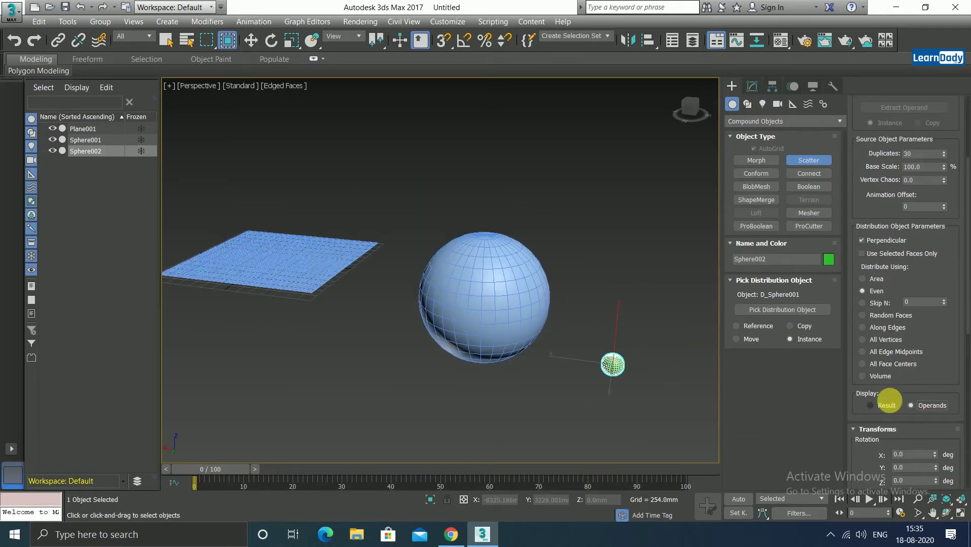
{"action": "left_click", "coordinate": [887, 405]}
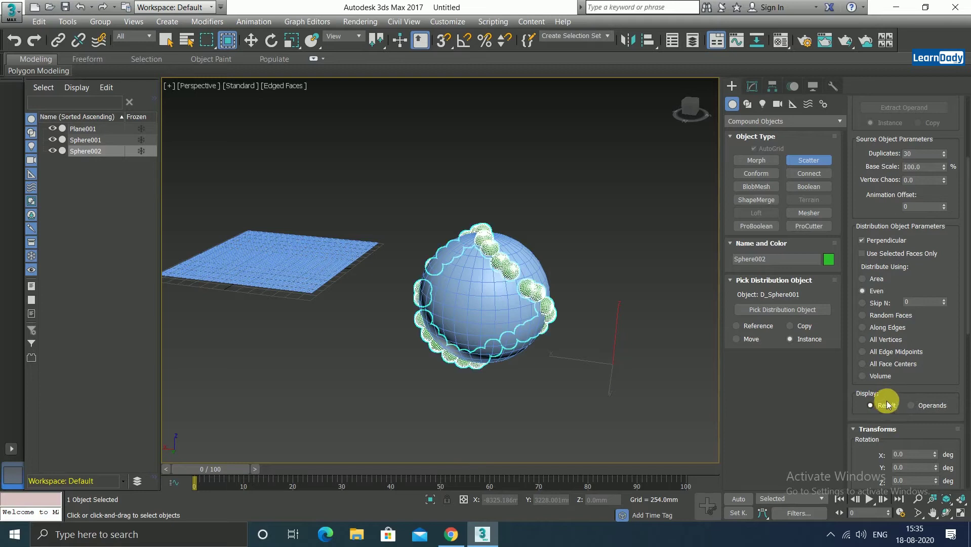
{"action": "scroll", "coordinate": [889, 442], "scroll_direction": "down", "scroll_amount": 2}
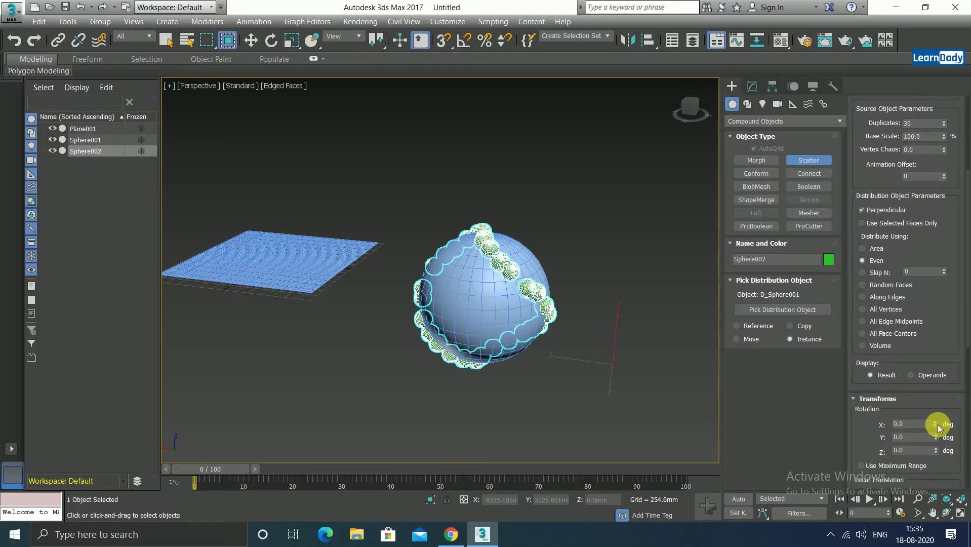
Tilt the scattered copies progressively around the X axis
{"action": "left_click_drag", "start_coordinate": [936, 428], "coordinate": [937, 432]}
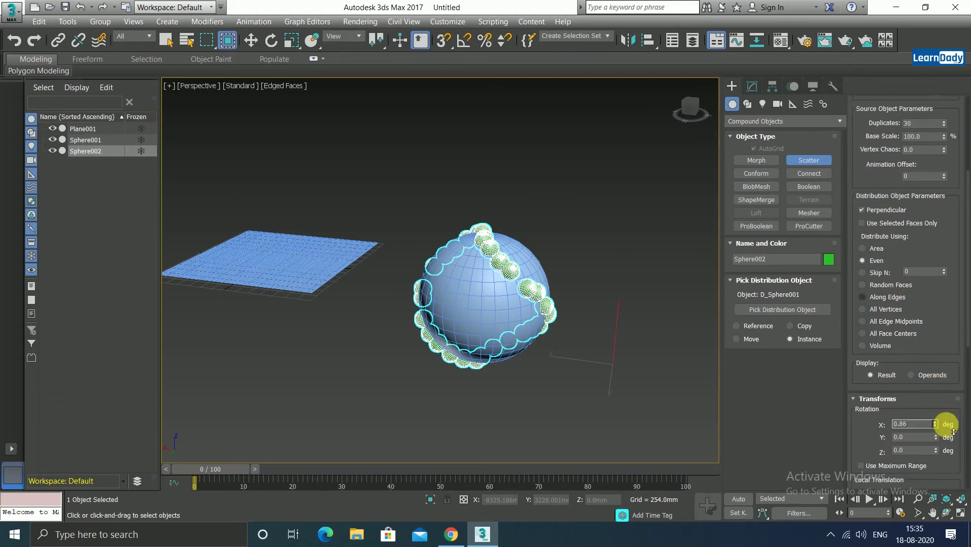
{"action": "left_click_drag", "start_coordinate": [953, 502], "coordinate": [957, 12]}
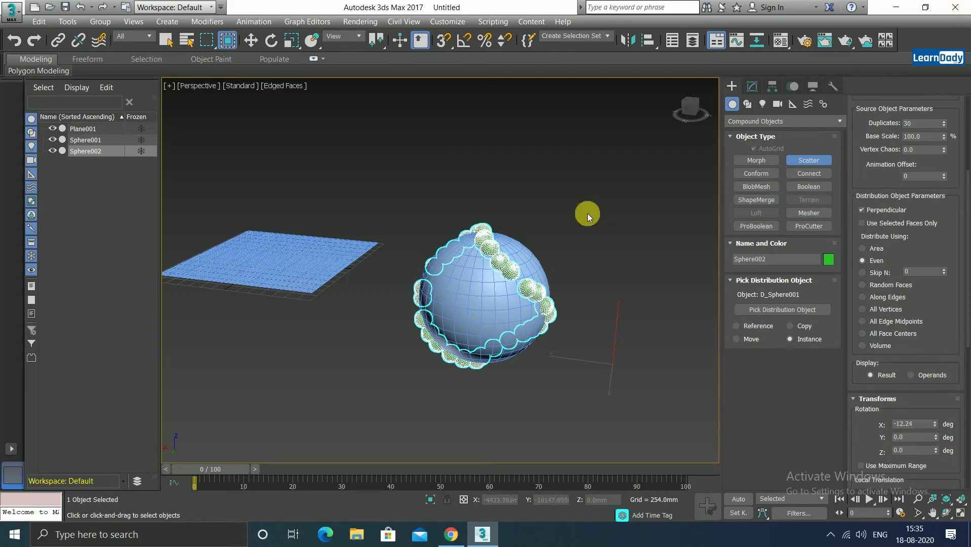
{"action": "scroll", "coordinate": [587, 214], "scroll_direction": "down", "scroll_amount": 2}
{"action": "scroll", "coordinate": [543, 265], "scroll_direction": "up", "scroll_amount": 4}
{"action": "scroll", "coordinate": [594, 256], "scroll_direction": "up", "scroll_amount": 4}
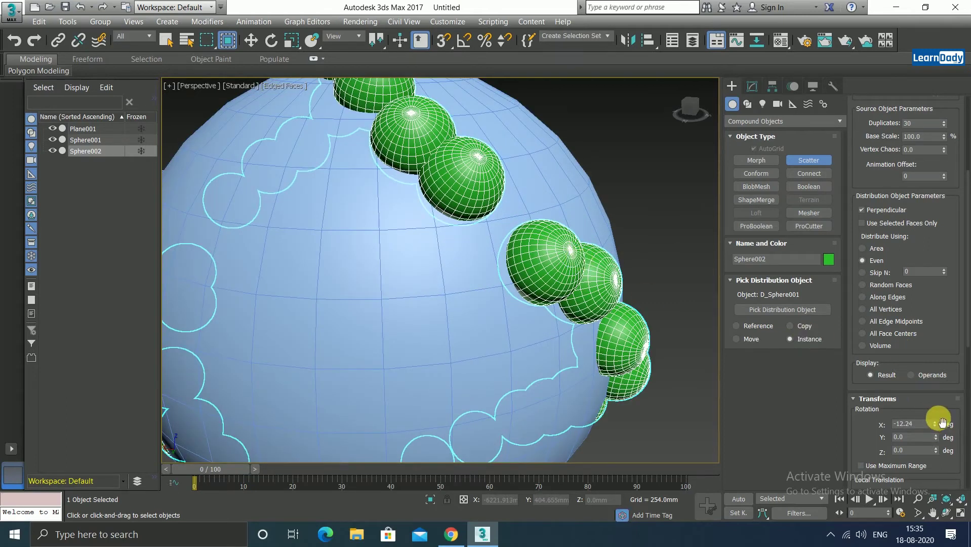
{"action": "mouse_move", "coordinate": [936, 423]}
{"action": "left_mouse_down"}
{"action": "mouse_move", "coordinate": [910, 302]}
{"action": "mouse_move", "coordinate": [936, 440]}
{"action": "mouse_move", "coordinate": [11, 321]}
{"action": "mouse_move", "coordinate": [421, 211]}
{"action": "left_mouse_up"}
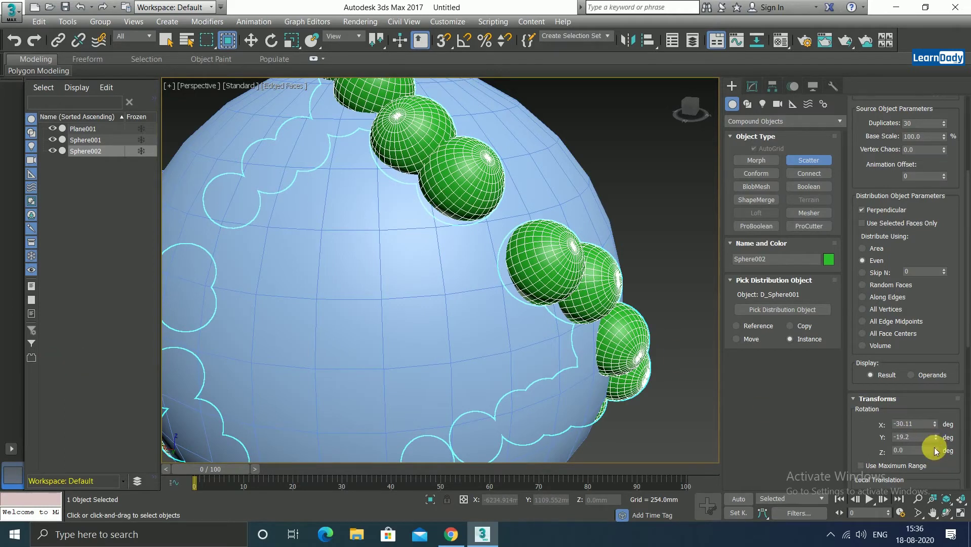
Rotate the copies around Z, reset Z, enable Use Maximum Range and raise X to about 89°
{"action": "mouse_move", "coordinate": [936, 450]}
{"action": "left_mouse_down"}
{"action": "mouse_move", "coordinate": [892, 30]}
{"action": "mouse_move", "coordinate": [881, 181]}
{"action": "left_mouse_up"}
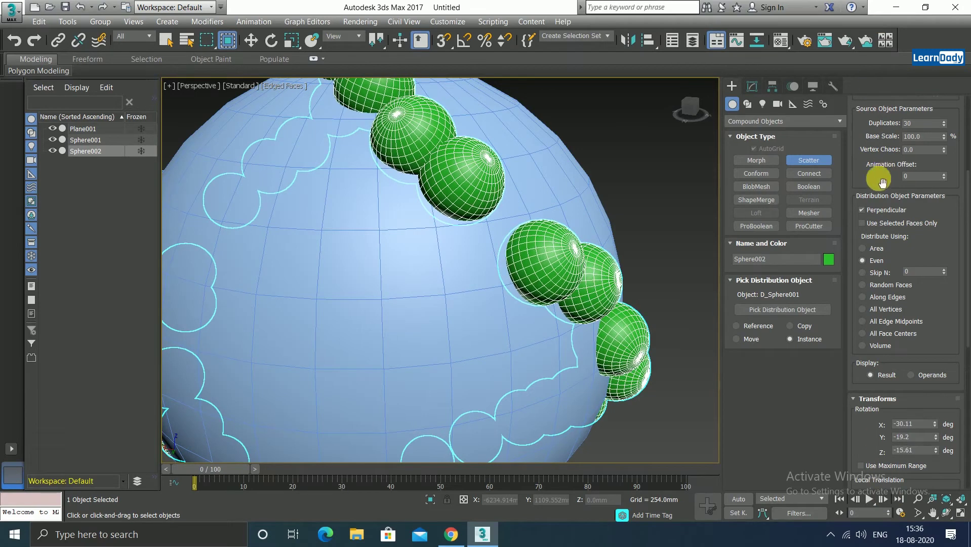
{"action": "right_click", "coordinate": [934, 450]}
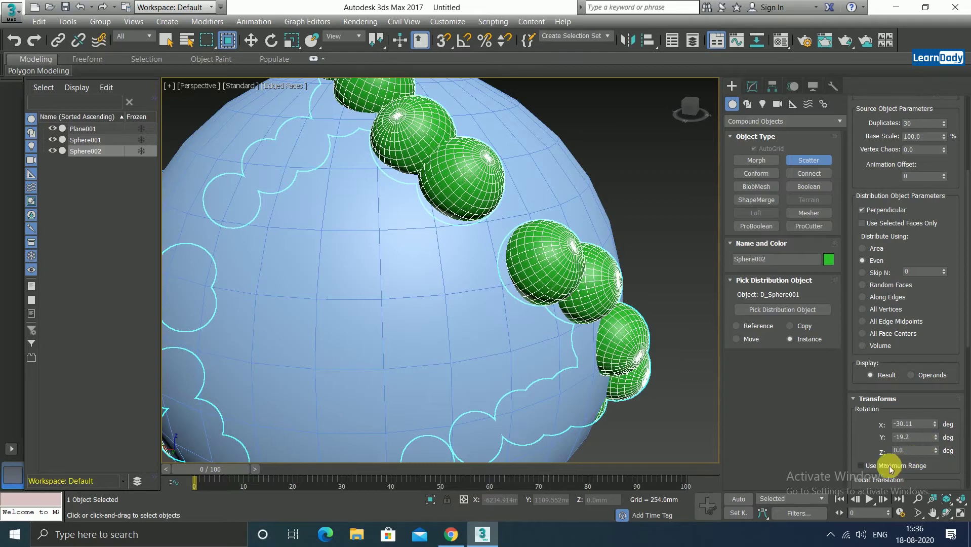
{"action": "left_click", "coordinate": [866, 469]}
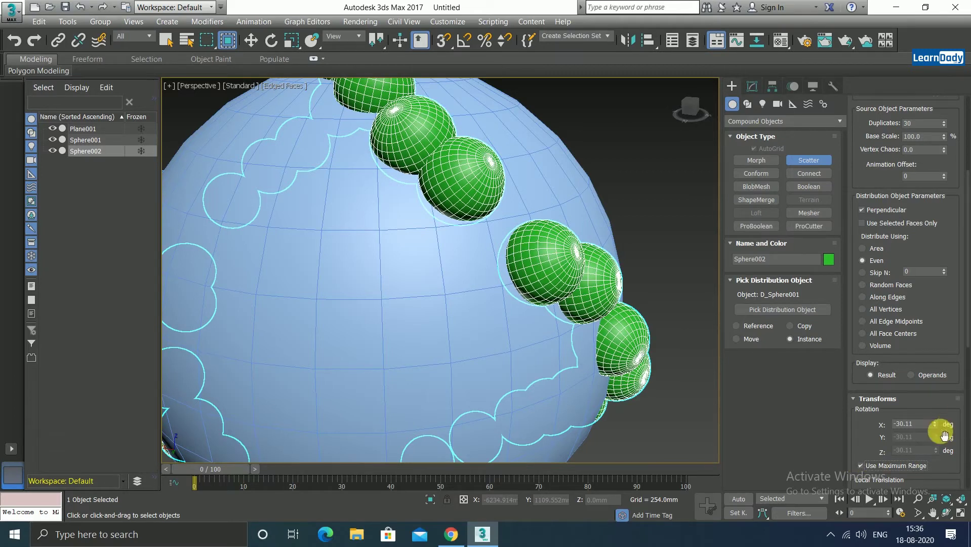
{"action": "mouse_move", "coordinate": [935, 425]}
{"action": "left_mouse_down"}
{"action": "mouse_move", "coordinate": [891, 30]}
{"action": "mouse_move", "coordinate": [938, 299]}
{"action": "mouse_move", "coordinate": [947, 447]}
{"action": "mouse_move", "coordinate": [831, 371]}
{"action": "mouse_move", "coordinate": [631, 389]}
{"action": "mouse_move", "coordinate": [707, 282]}
{"action": "mouse_move", "coordinate": [867, 342]}
{"action": "mouse_move", "coordinate": [911, 379]}
{"action": "mouse_move", "coordinate": [940, 291]}
{"action": "mouse_move", "coordinate": [936, 424]}
{"action": "left_mouse_up"}
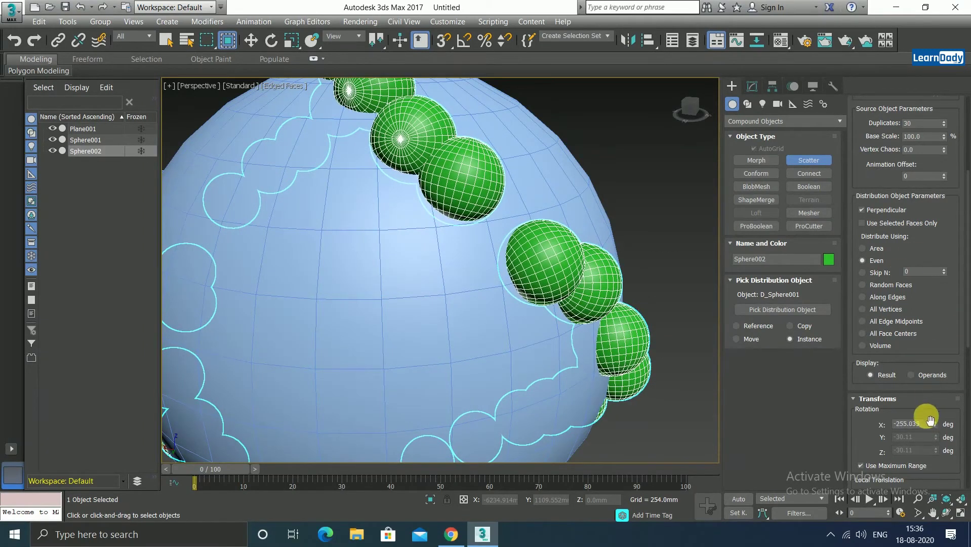
Reset Rotation X, Y and Z to 0 and turn off Use Maximum Range
{"action": "right_click", "coordinate": [935, 424]}
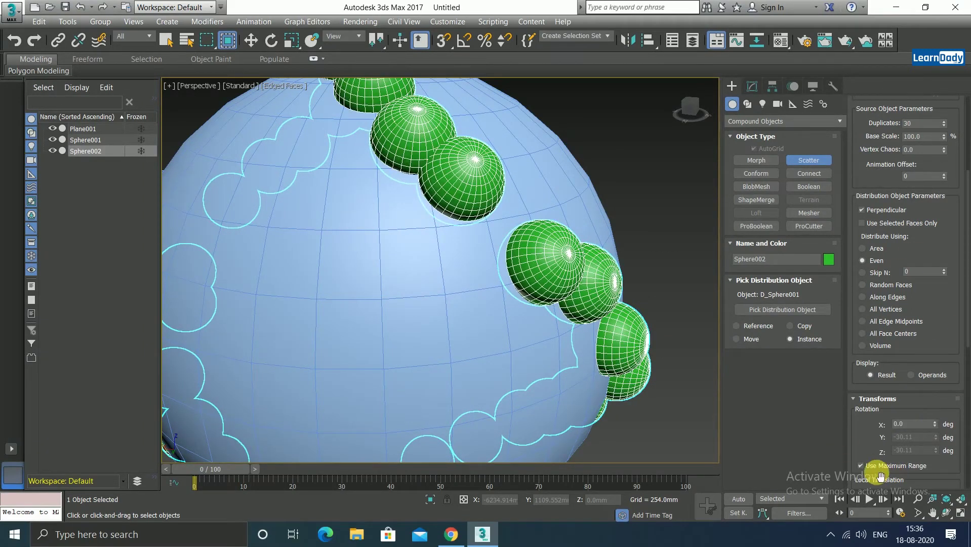
{"action": "left_click", "coordinate": [860, 466]}
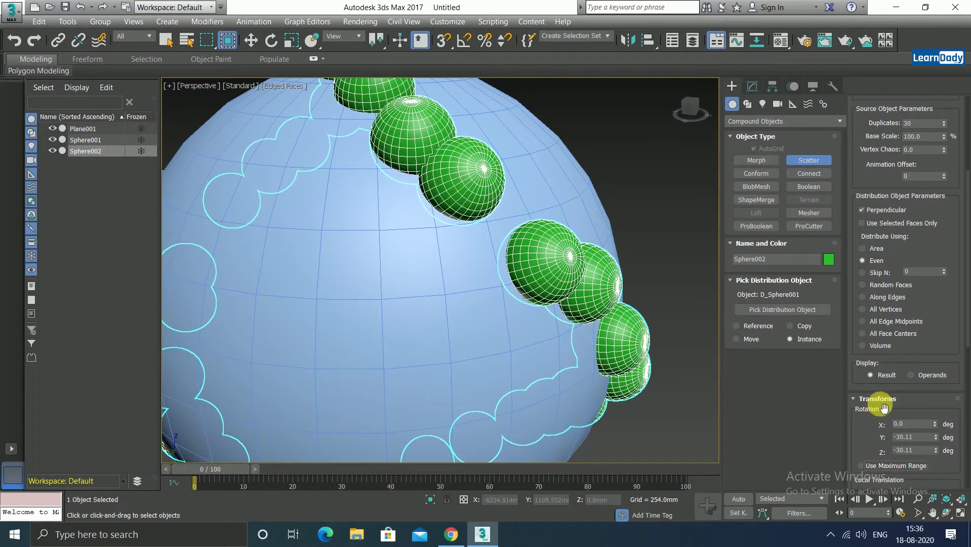
{"action": "scroll", "coordinate": [878, 436], "scroll_direction": "down", "scroll_amount": 2}
{"action": "right_click", "coordinate": [935, 409]}
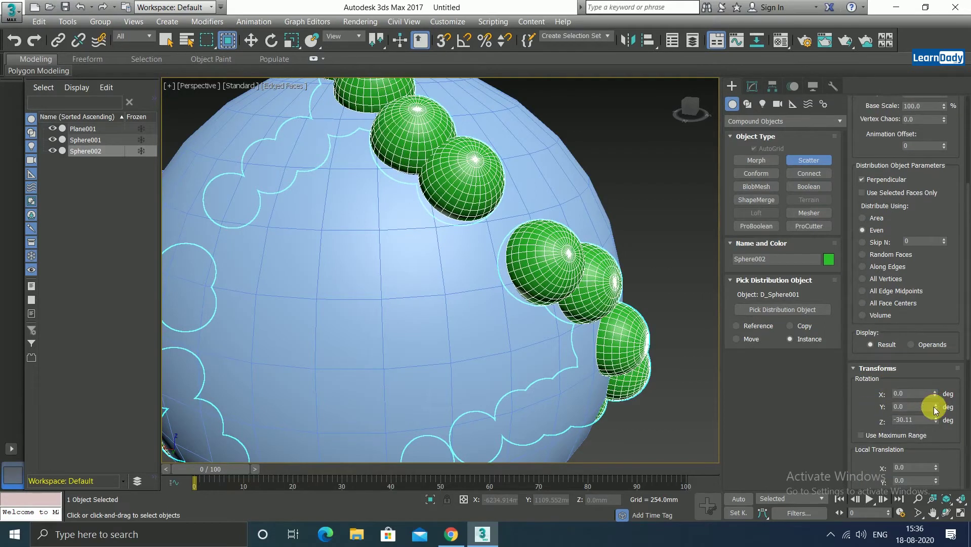
{"action": "right_click", "coordinate": [935, 420]}
{"action": "scroll", "coordinate": [861, 389], "scroll_direction": "down", "scroll_amount": 2}
{"action": "scroll", "coordinate": [866, 396], "scroll_direction": "down", "scroll_amount": 3}
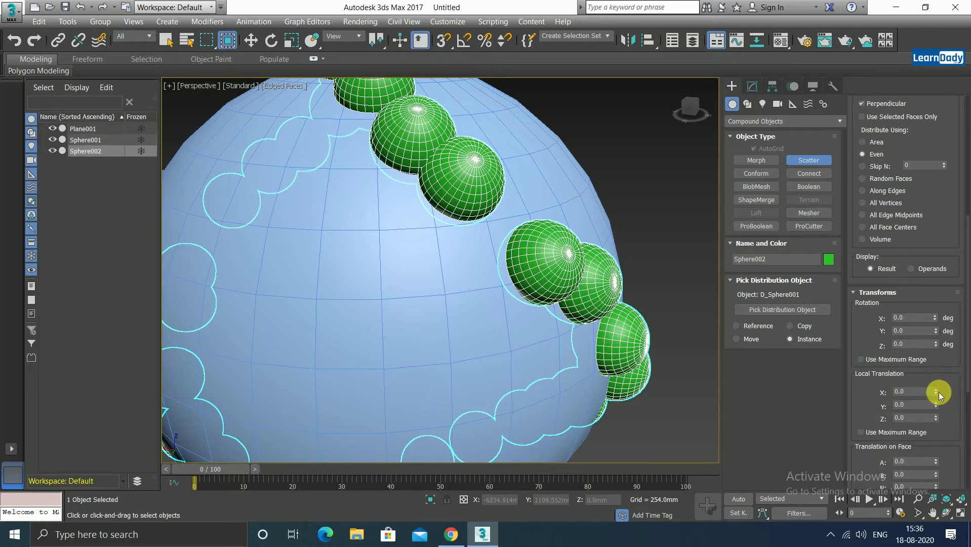
Distribute the spheres over All Vertices and offset them along local X, Y and Z
{"action": "mouse_move", "coordinate": [937, 393]}
{"action": "left_mouse_down"}
{"action": "mouse_move", "coordinate": [904, 114]}
{"action": "mouse_move", "coordinate": [935, 479]}
{"action": "mouse_move", "coordinate": [917, 283]}
{"action": "left_mouse_up"}
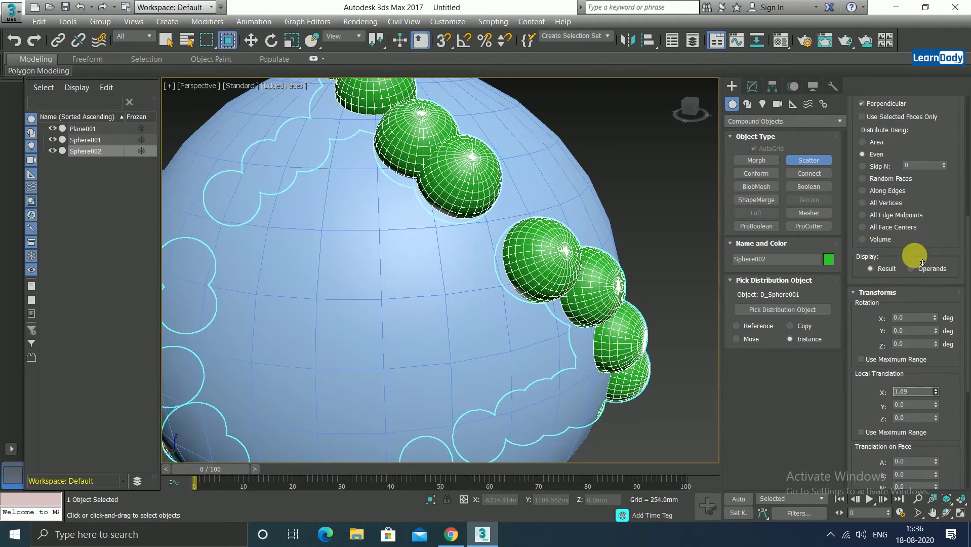
{"action": "left_click", "coordinate": [863, 203]}
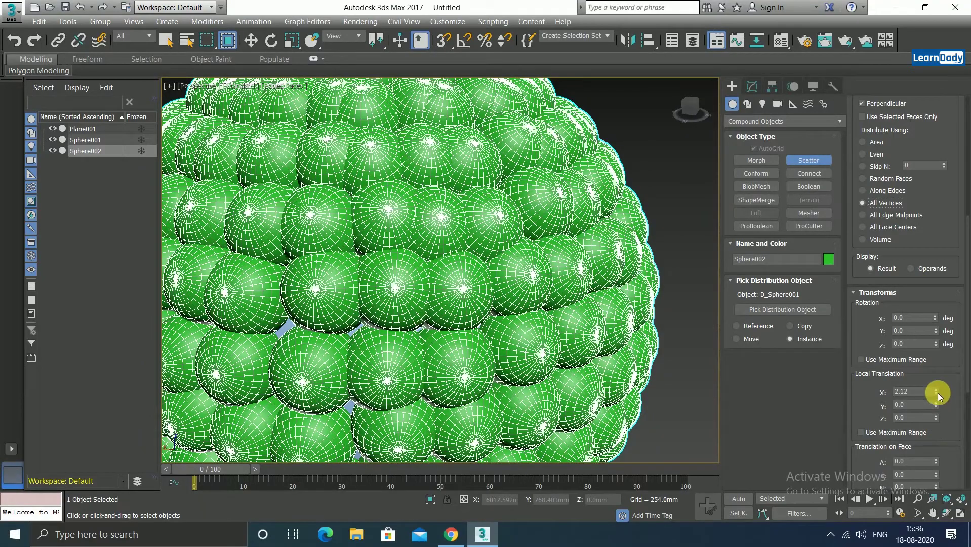
{"action": "mouse_move", "coordinate": [937, 391]}
{"action": "left_mouse_down"}
{"action": "mouse_move", "coordinate": [949, 368]}
{"action": "mouse_move", "coordinate": [937, 400]}
{"action": "left_mouse_up"}
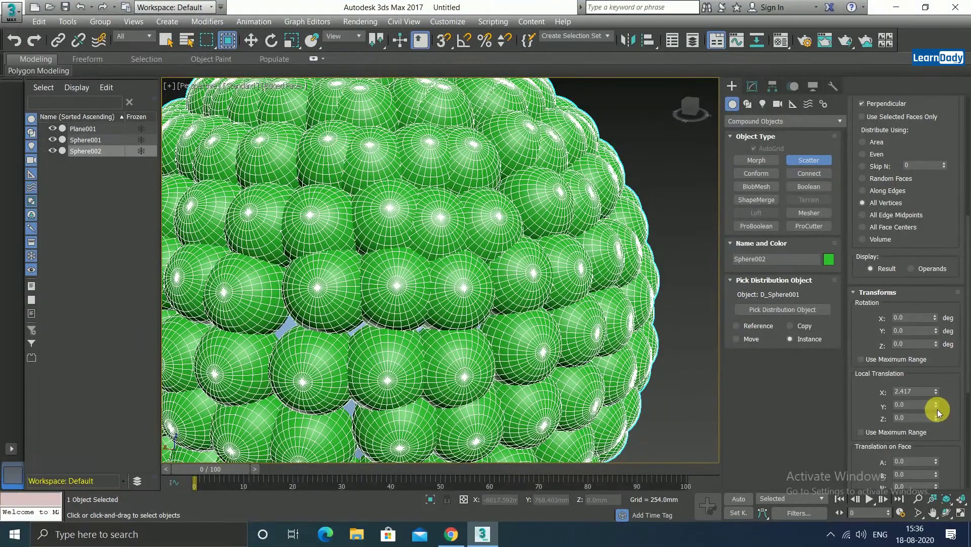
{"action": "mouse_move", "coordinate": [935, 406]}
{"action": "left_mouse_down"}
{"action": "mouse_move", "coordinate": [934, 329]}
{"action": "mouse_move", "coordinate": [935, 389]}
{"action": "left_mouse_up"}
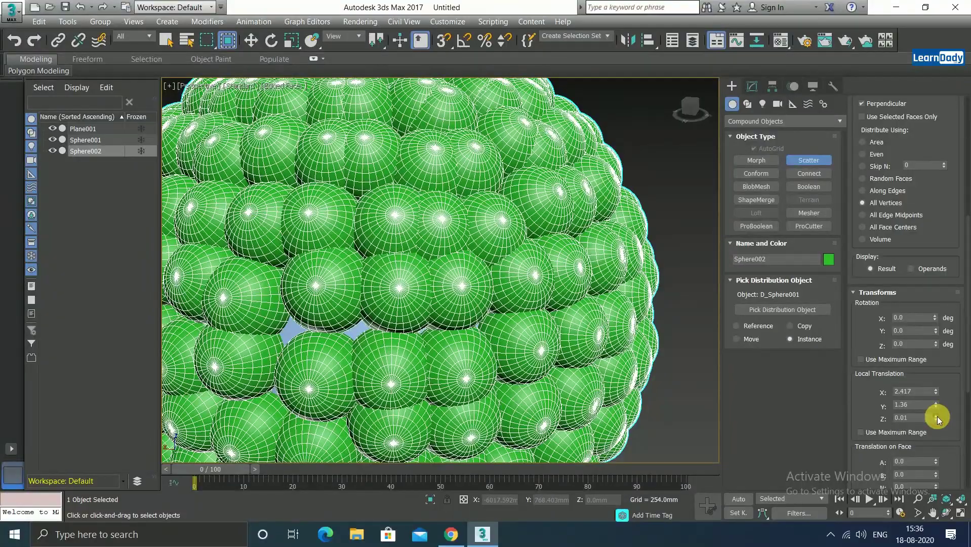
{"action": "mouse_move", "coordinate": [936, 418]}
{"action": "left_mouse_down"}
{"action": "mouse_move", "coordinate": [911, 126]}
{"action": "mouse_move", "coordinate": [962, 12]}
{"action": "mouse_move", "coordinate": [11, 4]}
{"action": "left_mouse_up"}
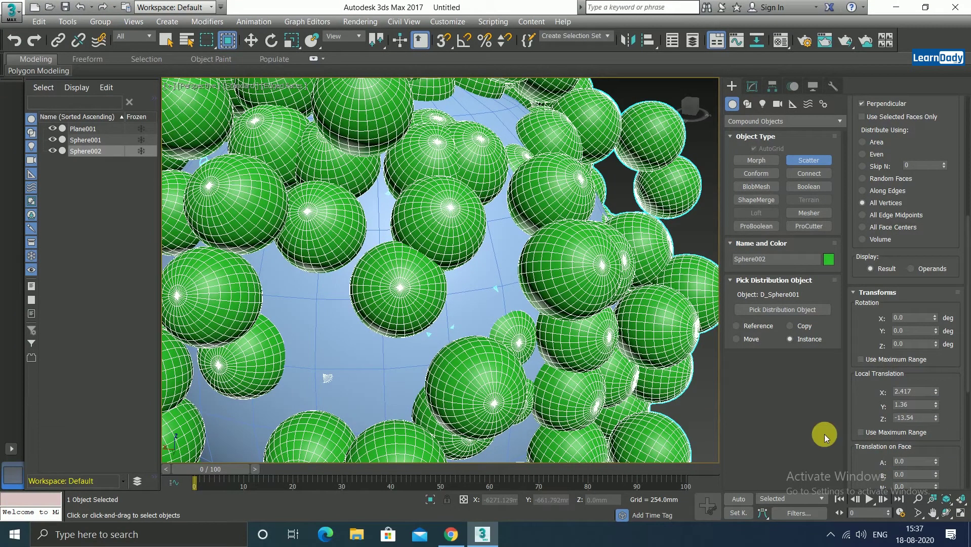
Try translation as a random maximum range, then turn it off and zero the local Z and X offsets
{"action": "left_click", "coordinate": [861, 433]}
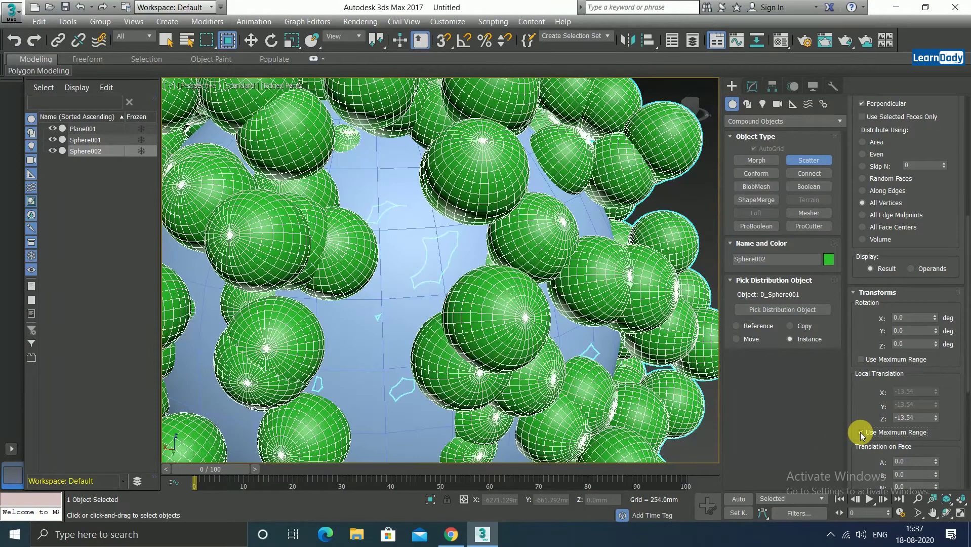
{"action": "right_click", "coordinate": [936, 417]}
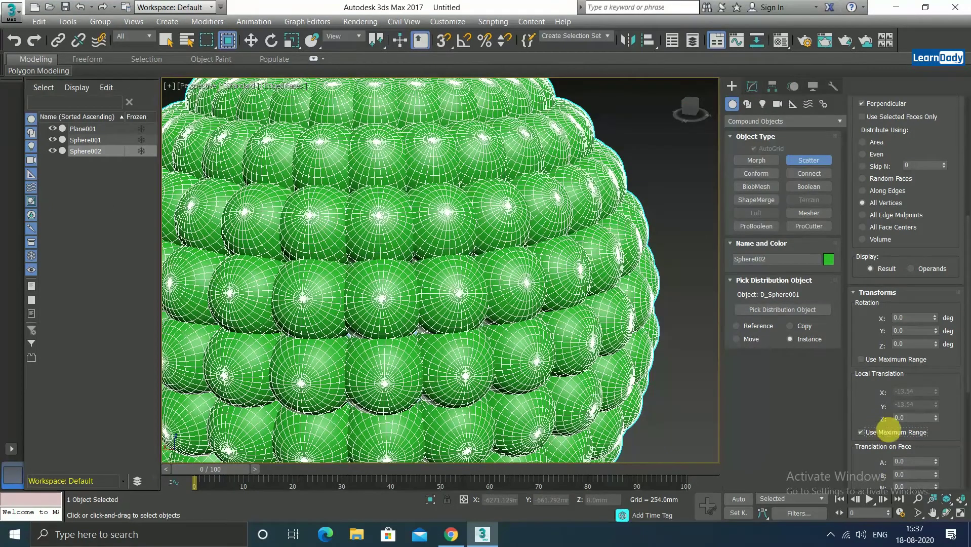
{"action": "left_click", "coordinate": [866, 434]}
{"action": "right_click", "coordinate": [938, 400]}
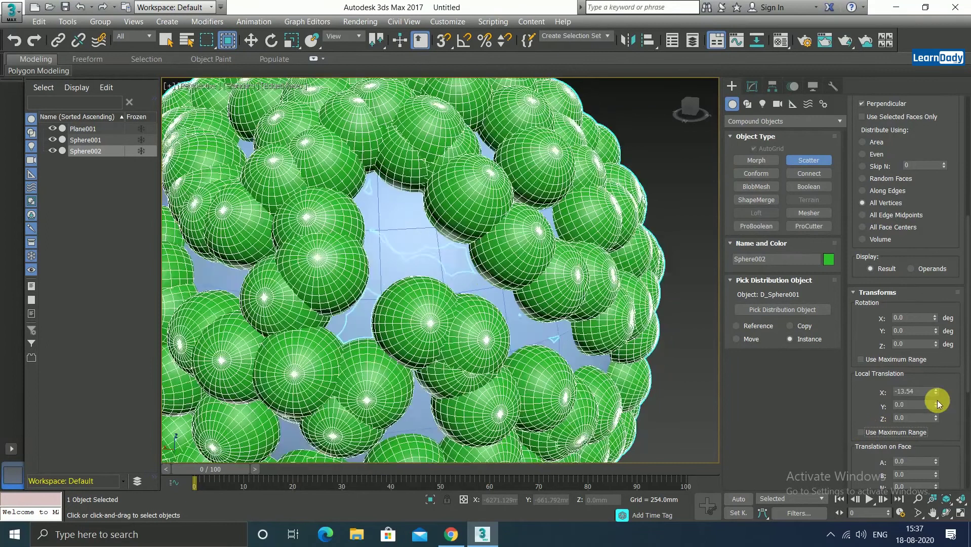
{"action": "scroll", "coordinate": [918, 434], "scroll_direction": "down", "scroll_amount": 2}
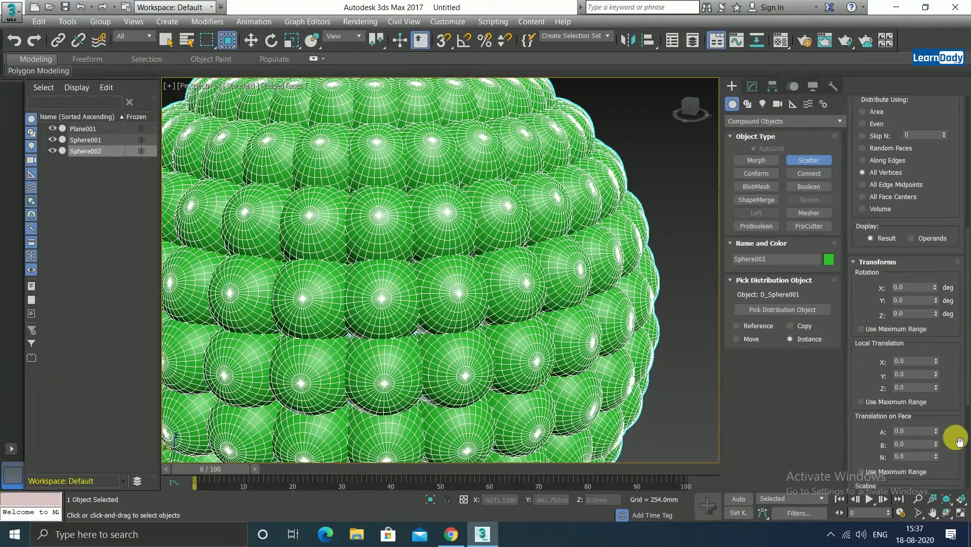
{"action": "mouse_move", "coordinate": [937, 431]}
{"action": "left_mouse_down"}
{"action": "mouse_move", "coordinate": [951, 356]}
{"action": "mouse_move", "coordinate": [954, 479]}
{"action": "mouse_move", "coordinate": [937, 427]}
{"action": "left_mouse_up"}
{"action": "right_click", "coordinate": [937, 427]}
{"action": "scroll", "coordinate": [894, 463], "scroll_direction": "down", "scroll_amount": 1}
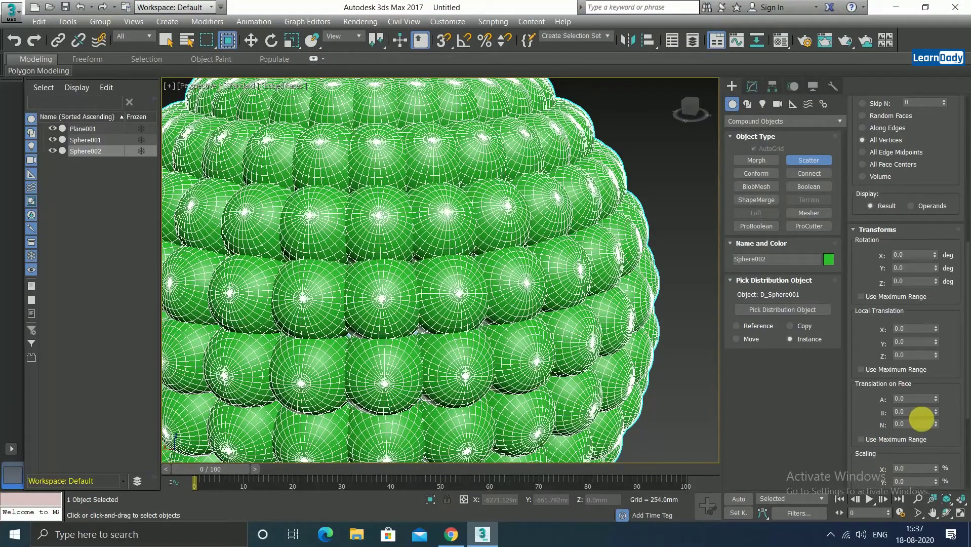
{"action": "scroll", "coordinate": [877, 435], "scroll_direction": "down", "scroll_amount": 1}
{"action": "scroll", "coordinate": [877, 435], "scroll_direction": "down", "scroll_amount": 2}
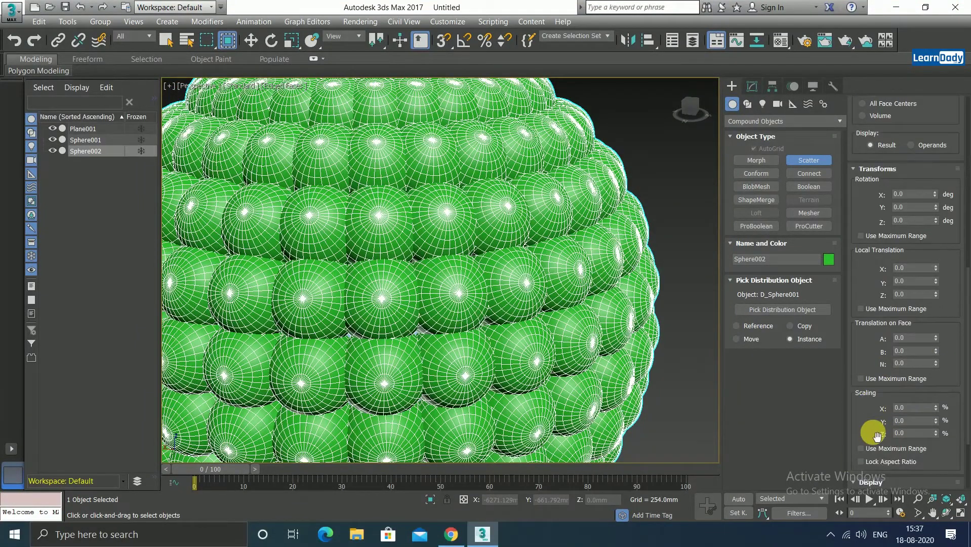
{"action": "left_click", "coordinate": [937, 403]}
{"action": "left_click_drag", "start_coordinate": [937, 404], "coordinate": [881, 121]}
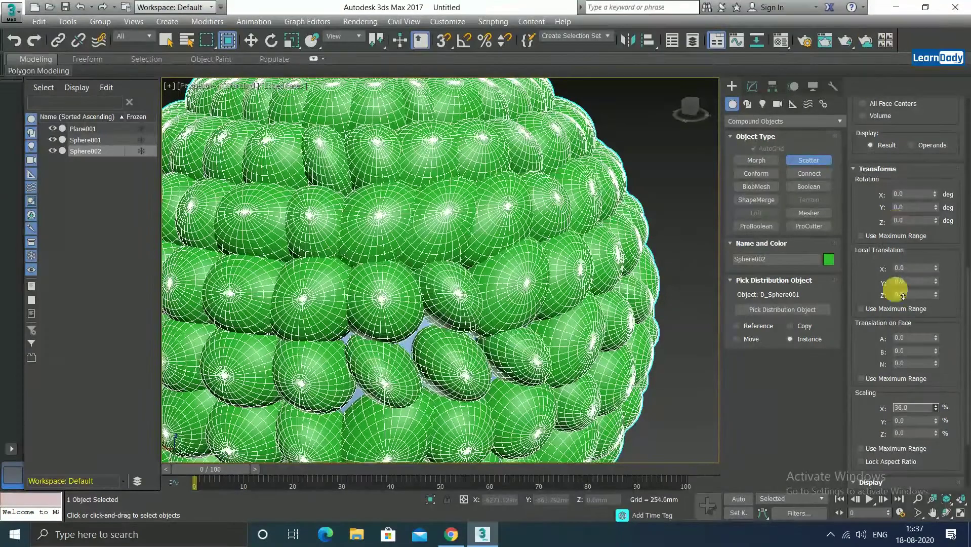
{"action": "left_click_drag", "start_coordinate": [881, 120], "coordinate": [901, 141]}
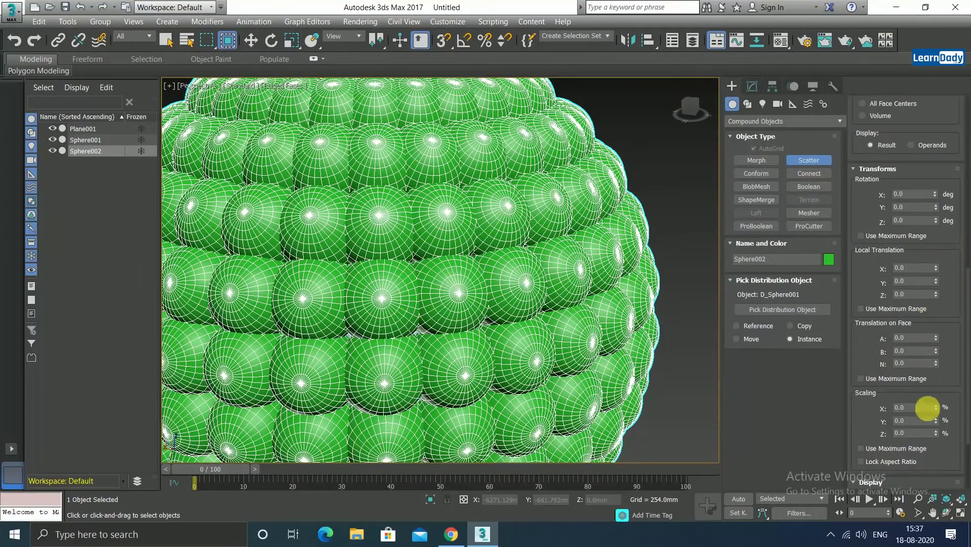
{"action": "left_click_drag", "start_coordinate": [937, 420], "coordinate": [959, 377]}
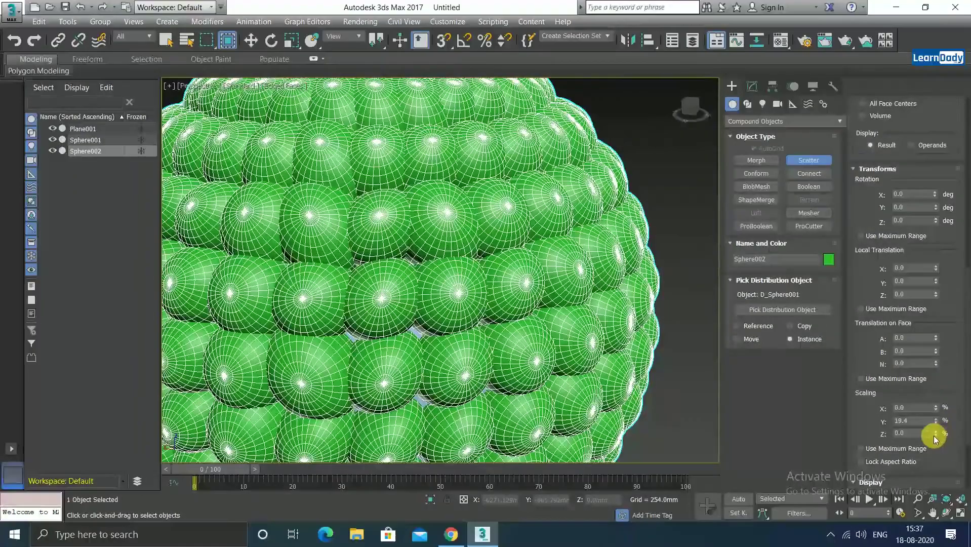
{"action": "mouse_move", "coordinate": [936, 433]}
{"action": "left_mouse_down"}
{"action": "mouse_move", "coordinate": [932, 157]}
{"action": "mouse_move", "coordinate": [937, 433]}
{"action": "left_mouse_up"}
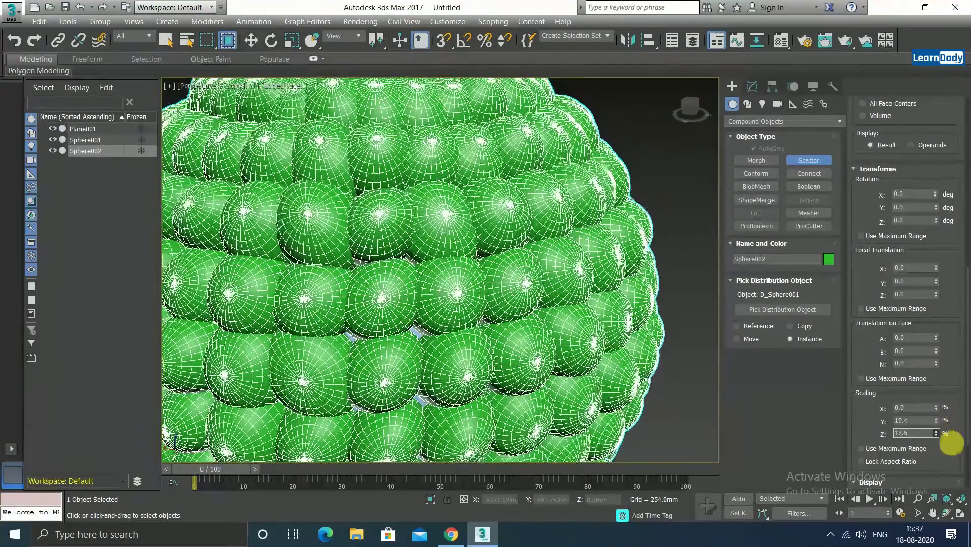
{"action": "right_click", "coordinate": [936, 428]}
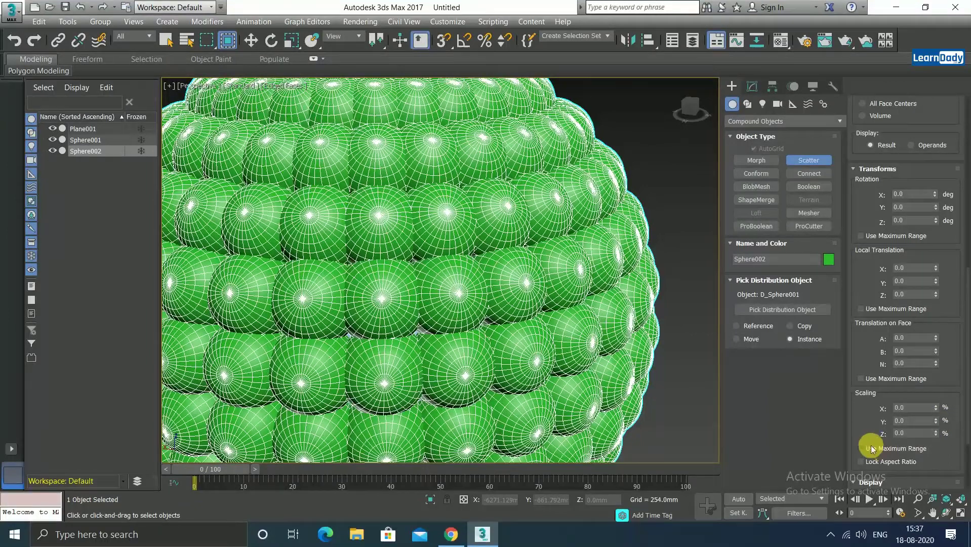
{"action": "scroll", "coordinate": [867, 444], "scroll_direction": "down", "scroll_amount": 2}
{"action": "scroll", "coordinate": [866, 444], "scroll_direction": "down", "scroll_amount": 2}
{"action": "scroll", "coordinate": [865, 441], "scroll_direction": "down", "scroll_amount": 1}
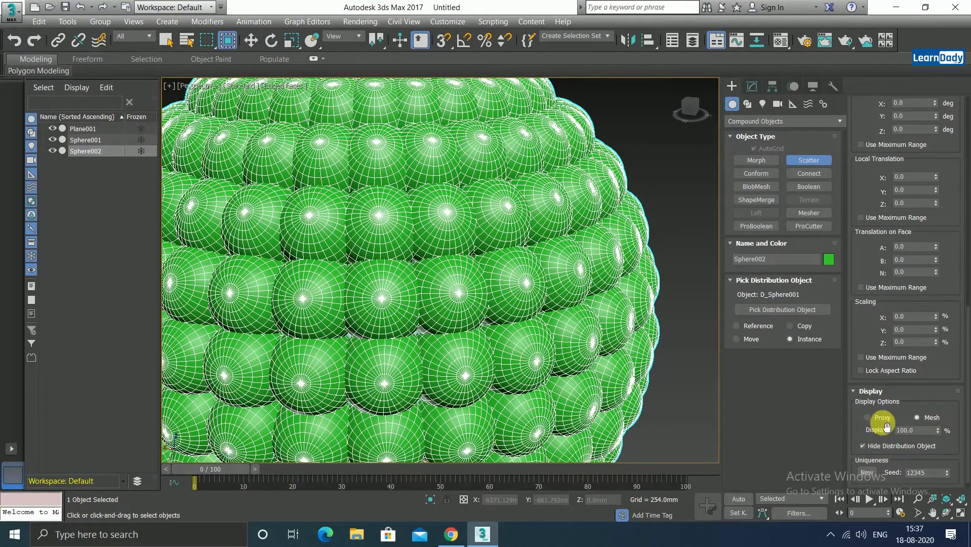
Switch the scattered copies' display to Proxy boxes, then back to full Mesh
{"action": "left_click", "coordinate": [868, 418]}
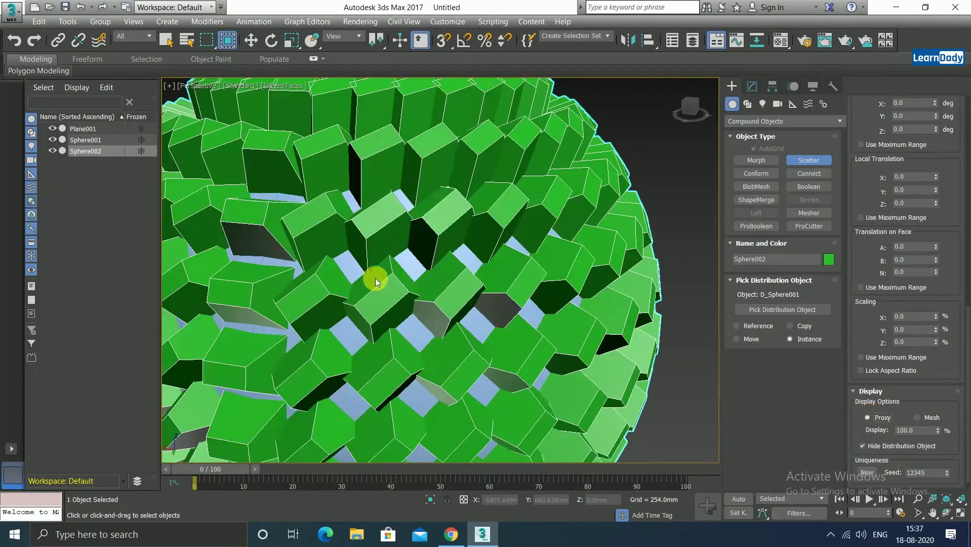
{"action": "scroll", "coordinate": [376, 287], "scroll_direction": "down", "scroll_amount": 5}
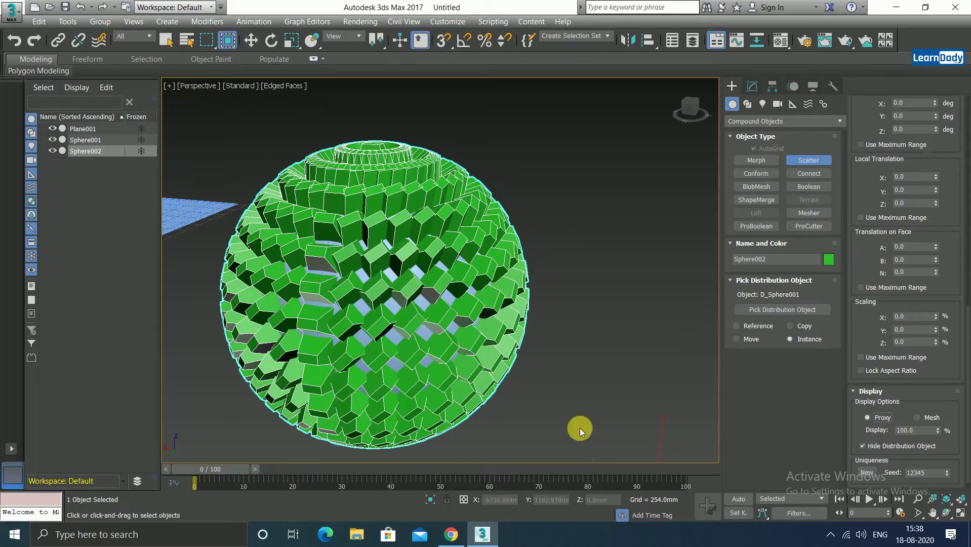
{"action": "left_click", "coordinate": [916, 419]}
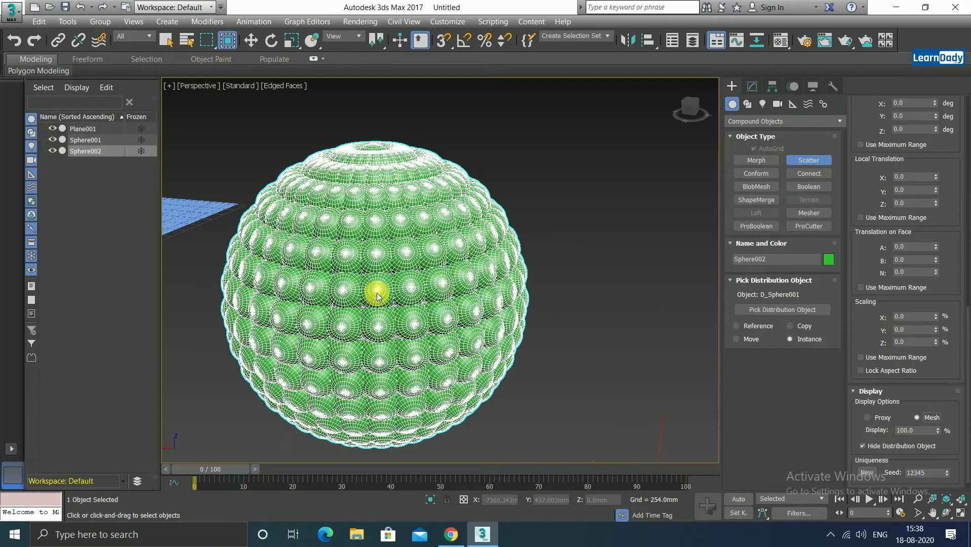
{"action": "scroll", "coordinate": [891, 471], "scroll_direction": "down", "scroll_amount": 1}
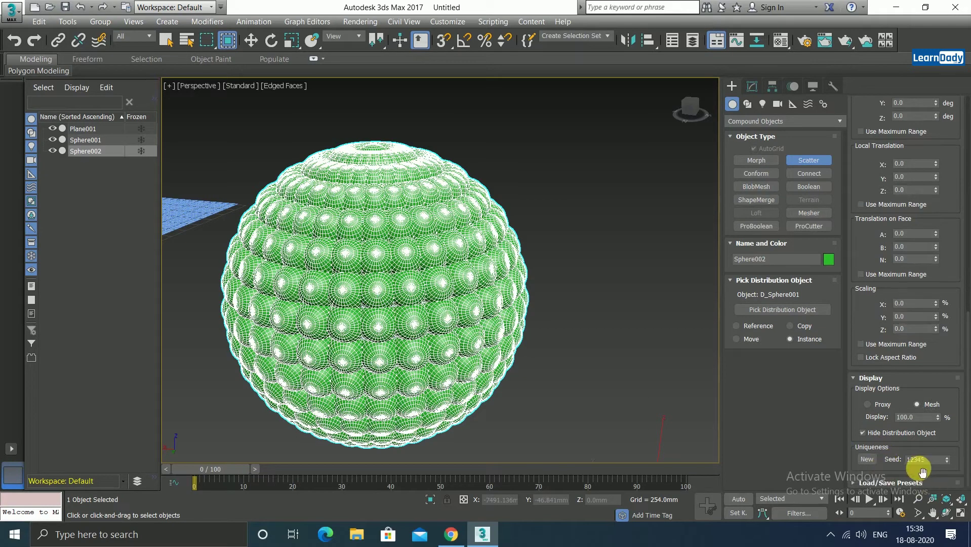
Generate a new Uniqueness Seed of 12384 for the scatter
{"action": "left_click", "coordinate": [948, 457]}
{"action": "left_click", "coordinate": [948, 457]}
{"action": "left_click", "coordinate": [949, 457]}
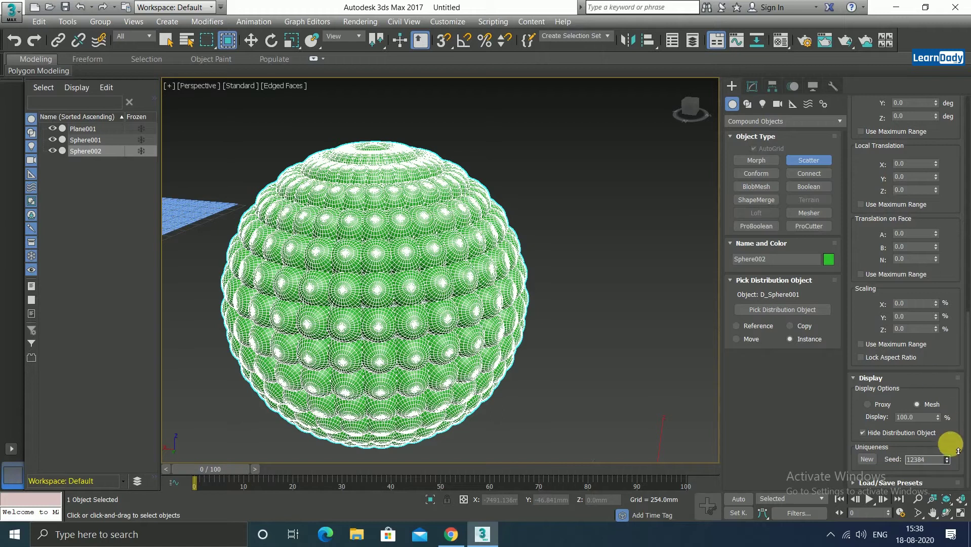
{"action": "scroll", "coordinate": [867, 354], "scroll_direction": "up", "scroll_amount": 2}
{"action": "scroll", "coordinate": [868, 321], "scroll_direction": "up", "scroll_amount": 2}
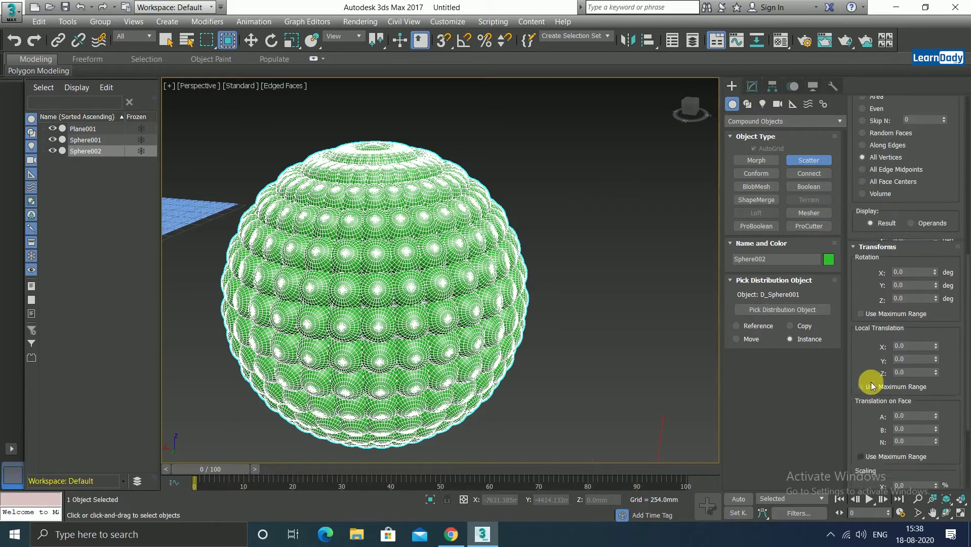
{"action": "scroll", "coordinate": [867, 321], "scroll_direction": "up", "scroll_amount": 2}
{"action": "scroll", "coordinate": [859, 120], "scroll_direction": "up", "scroll_amount": 3}
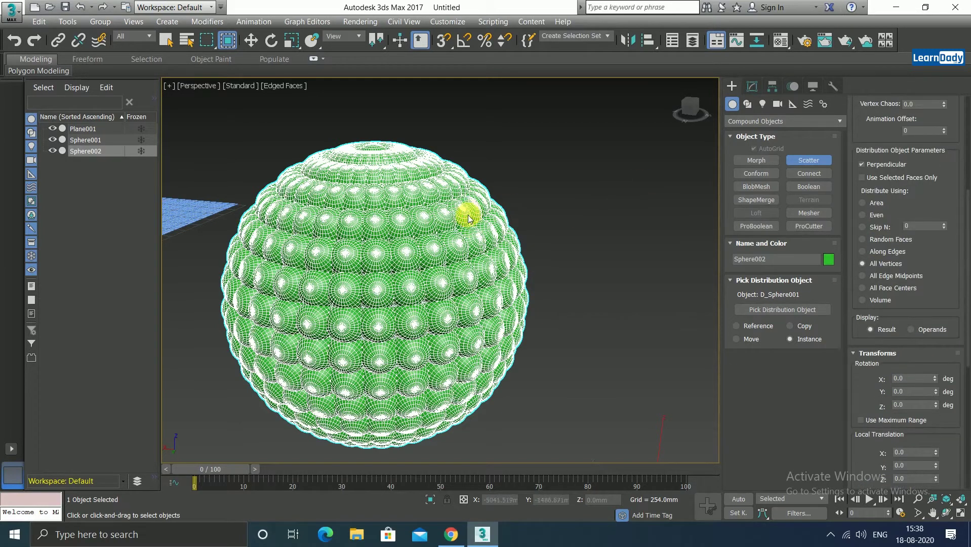
{"action": "scroll", "coordinate": [465, 212], "scroll_direction": "down", "scroll_amount": 4}
{"action": "scroll", "coordinate": [490, 255], "scroll_direction": "up", "scroll_amount": 2}
{"action": "scroll", "coordinate": [494, 273], "scroll_direction": "up", "scroll_amount": 2}
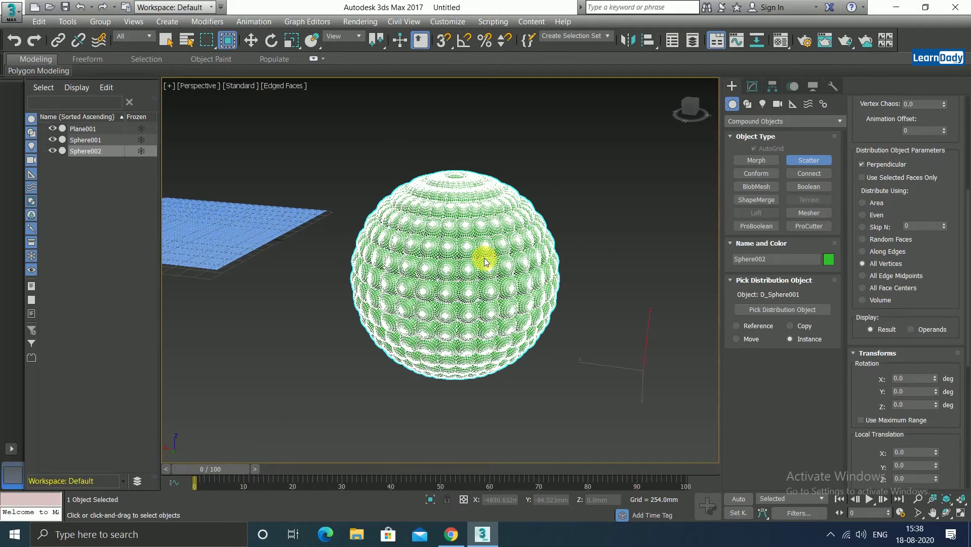
Delete the scattered sphere object and Sphere001, then frame the plane
{"action": "key", "text": "Delete"}
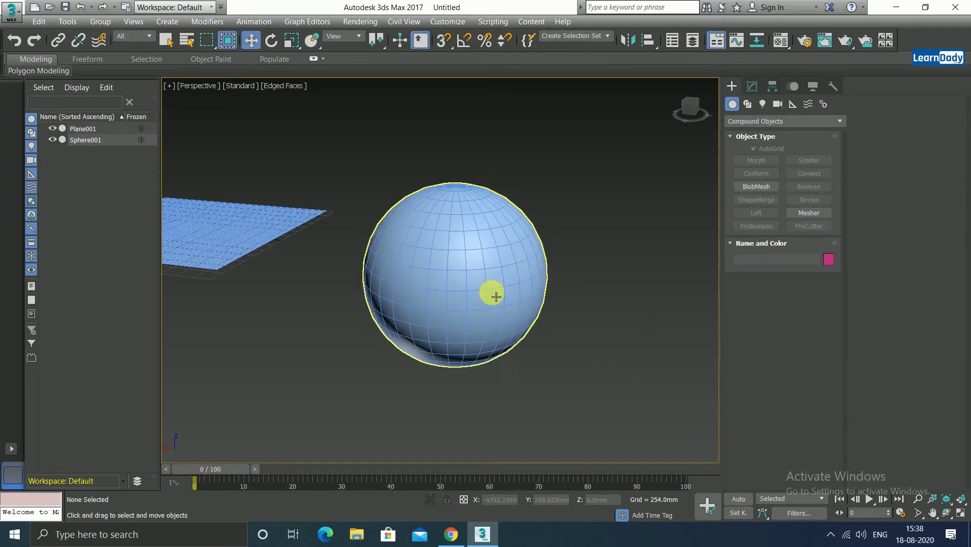
{"action": "key", "text": "w"}
{"action": "left_click", "coordinate": [452, 257]}
{"action": "key", "text": "Delete"}
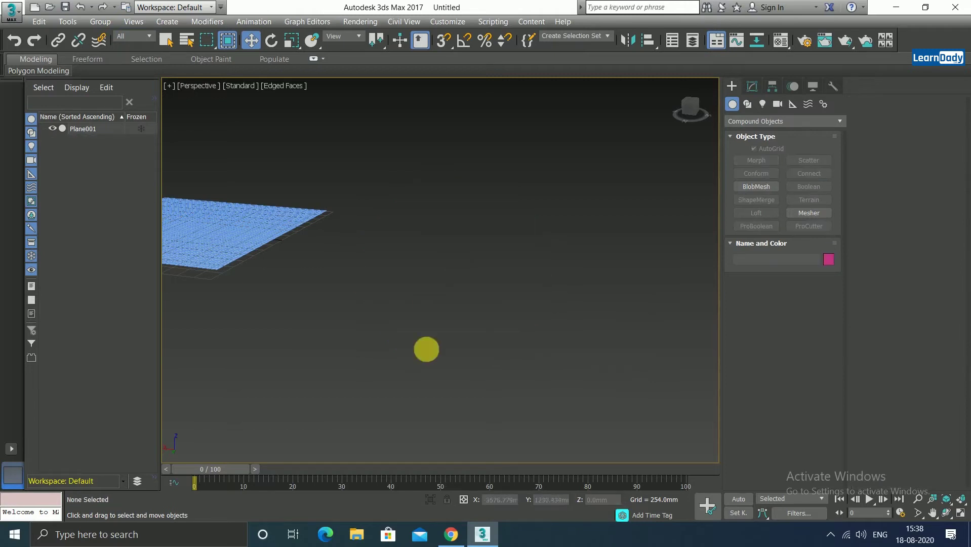
{"action": "key", "text": "z"}
{"action": "scroll", "coordinate": [420, 311], "scroll_direction": "down", "scroll_amount": 3}
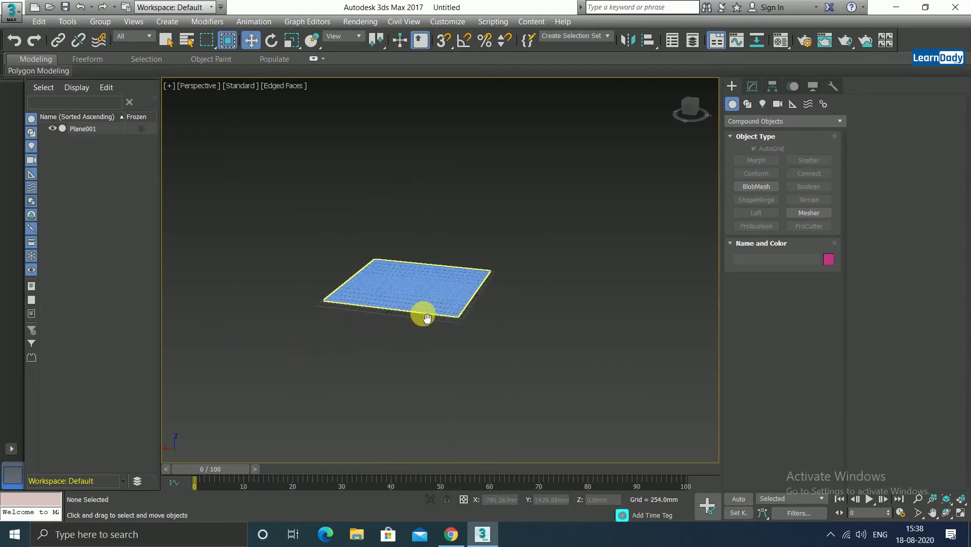
Place a Banyan tree from AEC Extended Foliage onto the plane
{"action": "left_click", "coordinate": [737, 121]}
{"action": "left_click", "coordinate": [745, 233]}
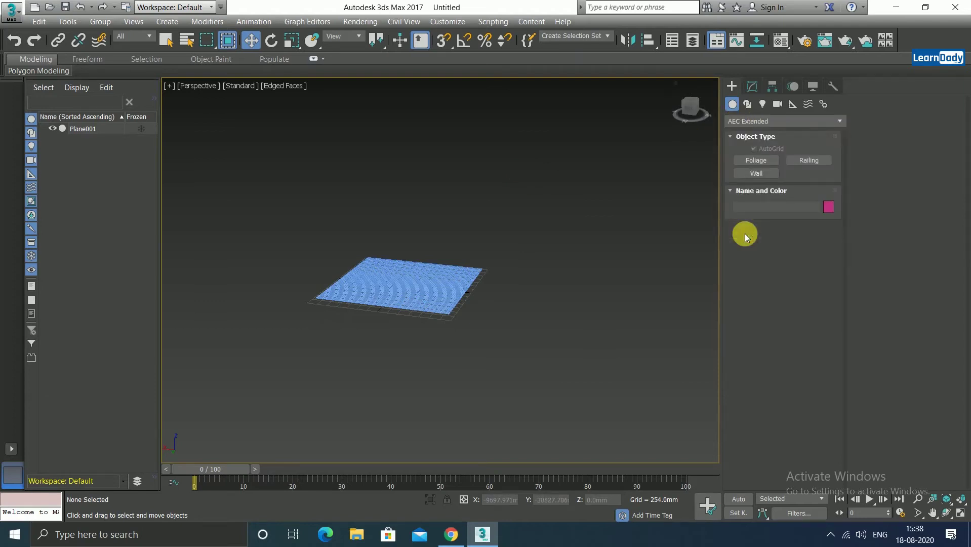
{"action": "left_click", "coordinate": [746, 161]}
{"action": "left_click", "coordinate": [775, 276]}
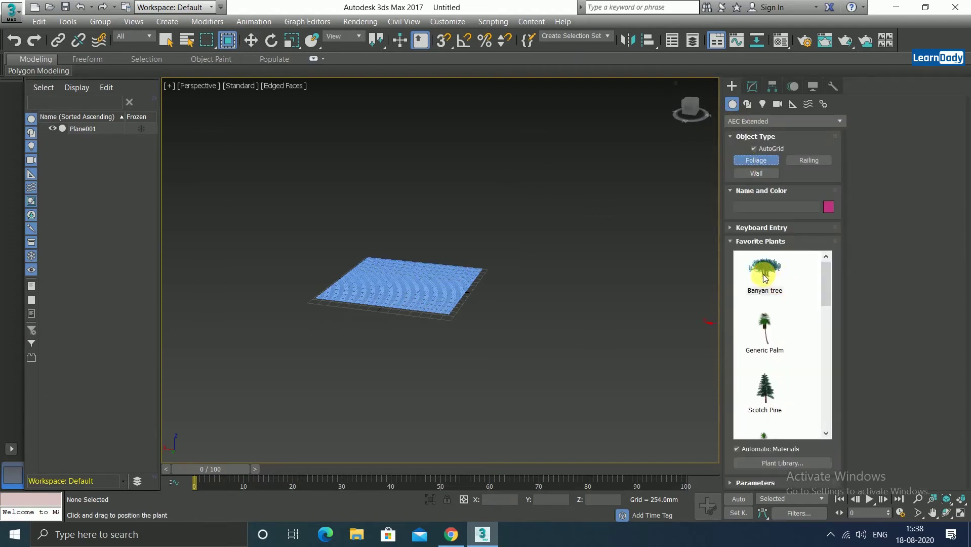
{"action": "left_click", "coordinate": [446, 288]}
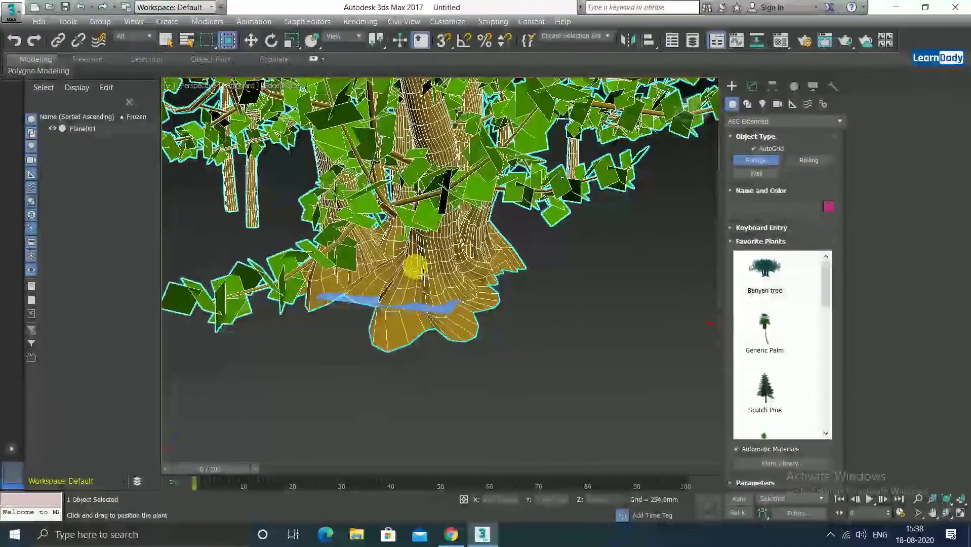
{"action": "left_click_drag", "start_coordinate": [446, 288], "coordinate": [412, 264]}
{"action": "right_click", "coordinate": [632, 225]}
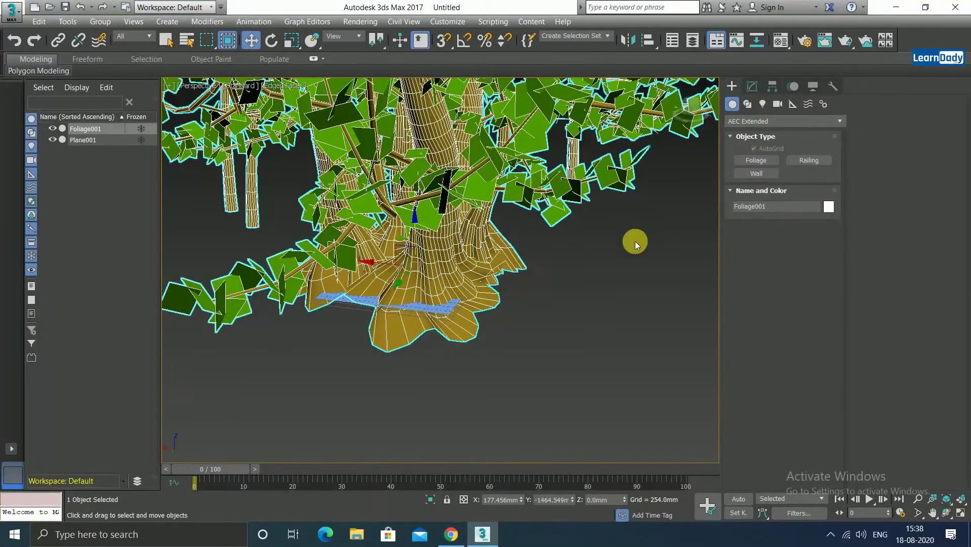
{"action": "left_click", "coordinate": [752, 86]}
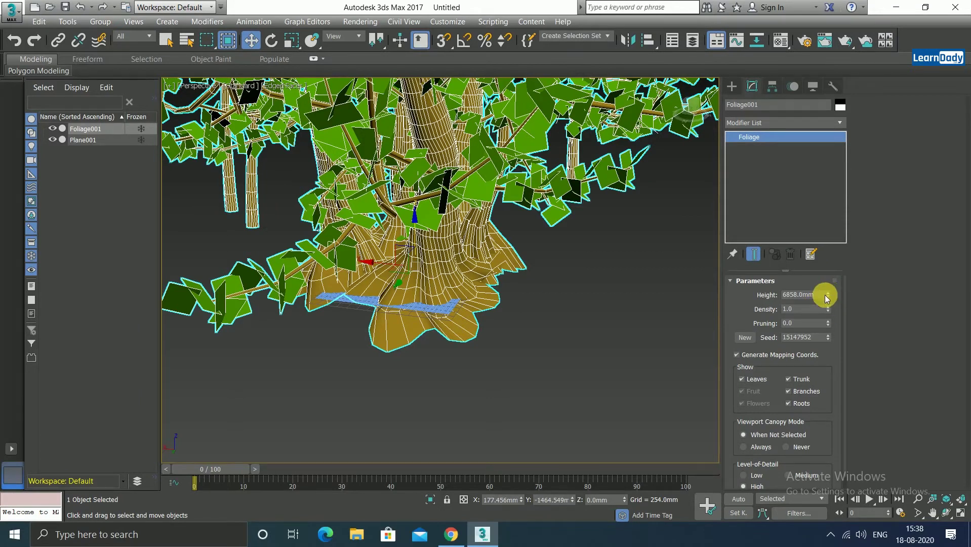
Reduce the banyan tree's height to 137.16mm and move it to the plane's corner
{"action": "mouse_move", "coordinate": [826, 296]}
{"action": "left_mouse_down"}
{"action": "mouse_move", "coordinate": [833, 407]}
{"action": "mouse_move", "coordinate": [823, 345]}
{"action": "mouse_move", "coordinate": [816, 353]}
{"action": "left_mouse_up"}
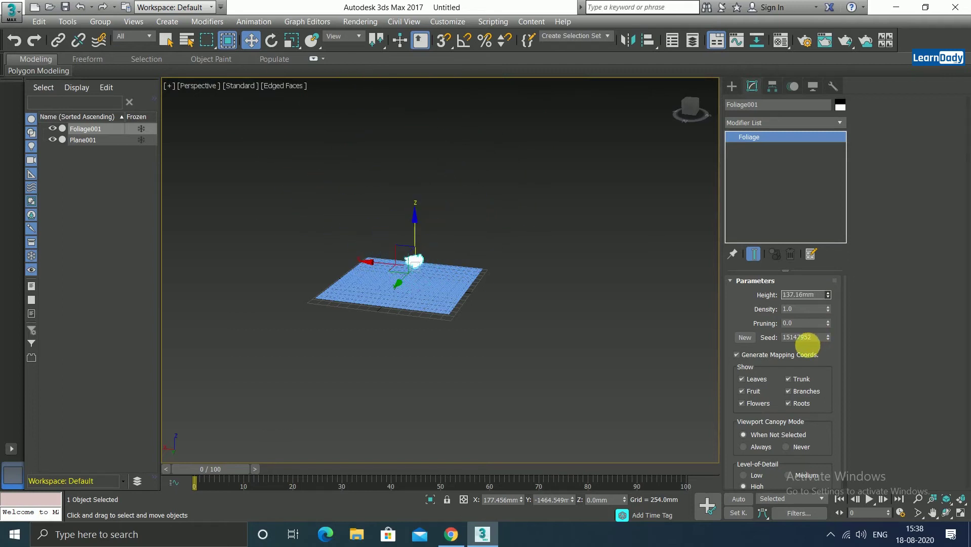
{"action": "scroll", "coordinate": [477, 247], "scroll_direction": "up", "scroll_amount": 5}
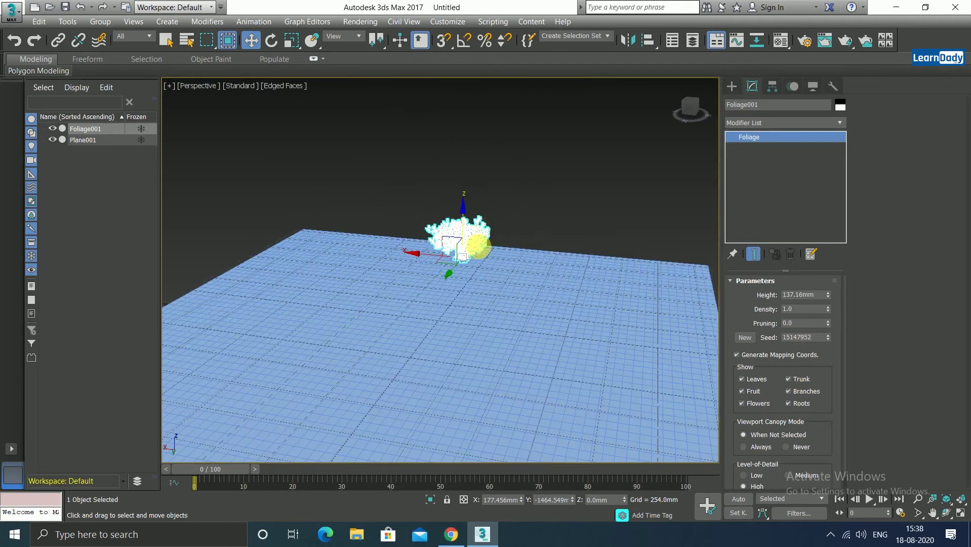
{"action": "left_click_drag", "start_coordinate": [440, 260], "coordinate": [652, 292]}
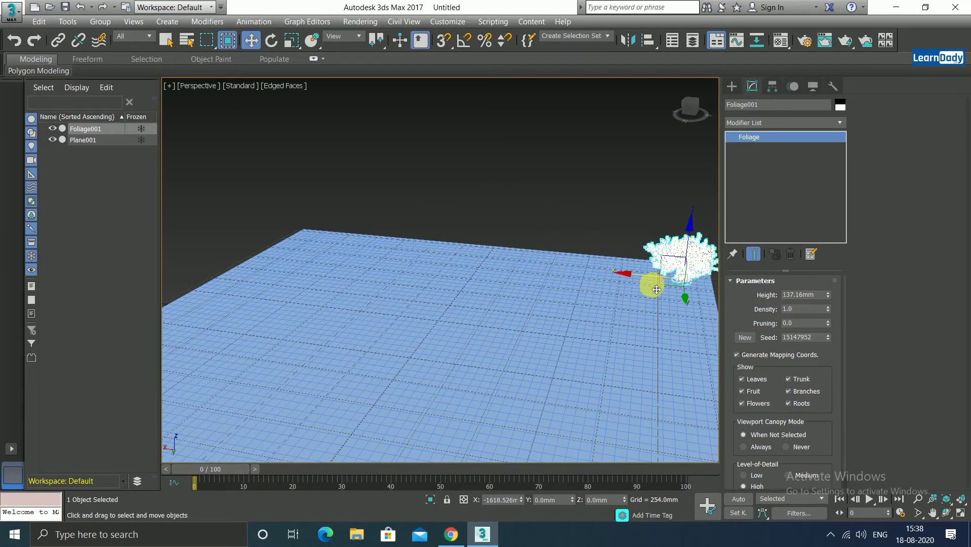
{"action": "scroll", "coordinate": [650, 286], "scroll_direction": "down", "scroll_amount": 3}
{"action": "mouse_move", "coordinate": [456, 286]}
{"action": "middle_mouse_down"}
{"action": "mouse_move", "coordinate": [515, 353]}
{"action": "mouse_move", "coordinate": [535, 348]}
{"action": "middle_mouse_up"}
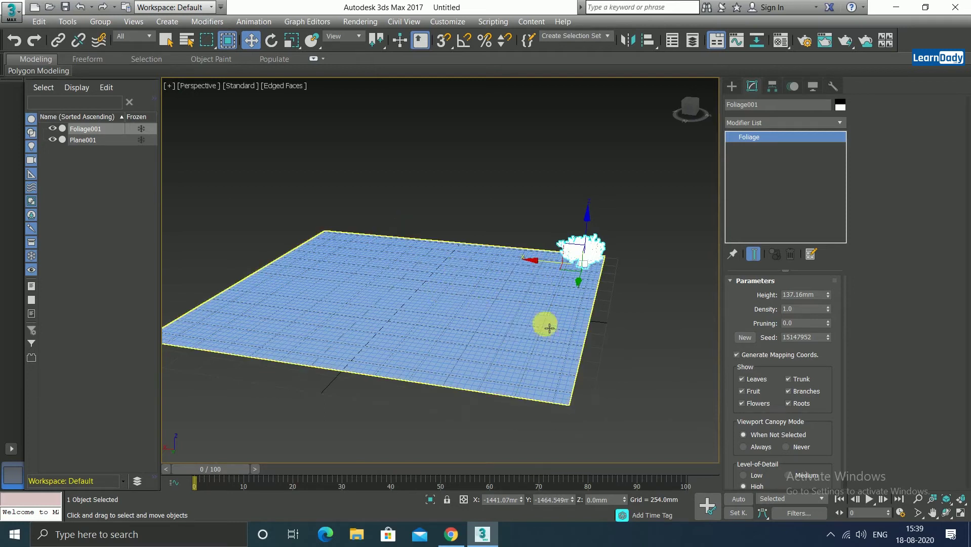
Set the tree's Viewport Canopy Mode to Never and check its display when deselected
{"action": "left_click", "coordinate": [608, 382]}
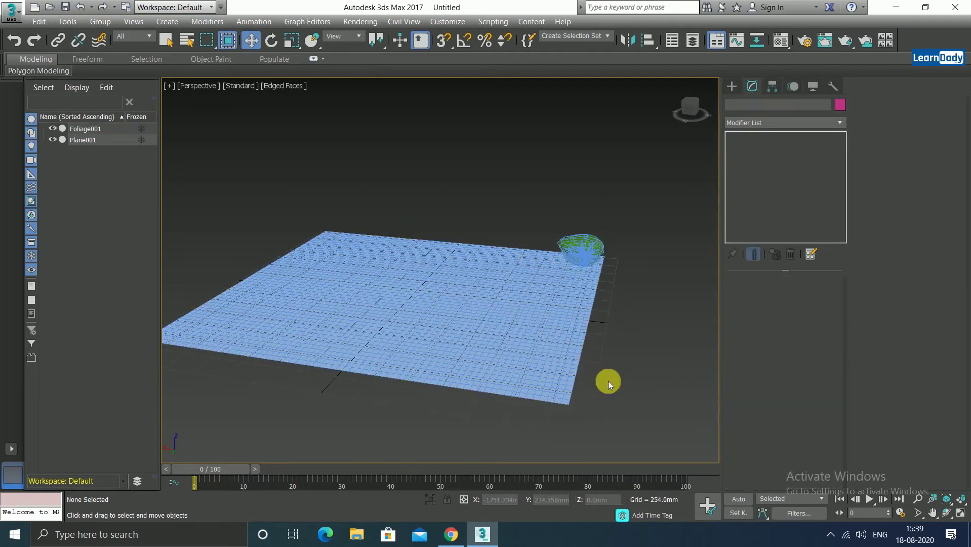
{"action": "left_click", "coordinate": [589, 246]}
{"action": "scroll", "coordinate": [789, 410], "scroll_direction": "down", "scroll_amount": 1}
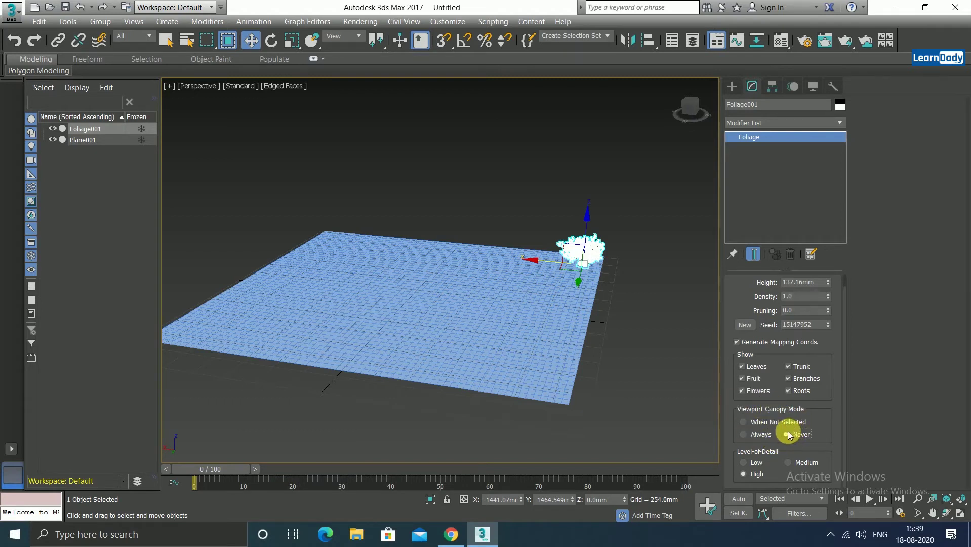
{"action": "left_click", "coordinate": [618, 323]}
{"action": "scroll", "coordinate": [598, 297], "scroll_direction": "up", "scroll_amount": 5}
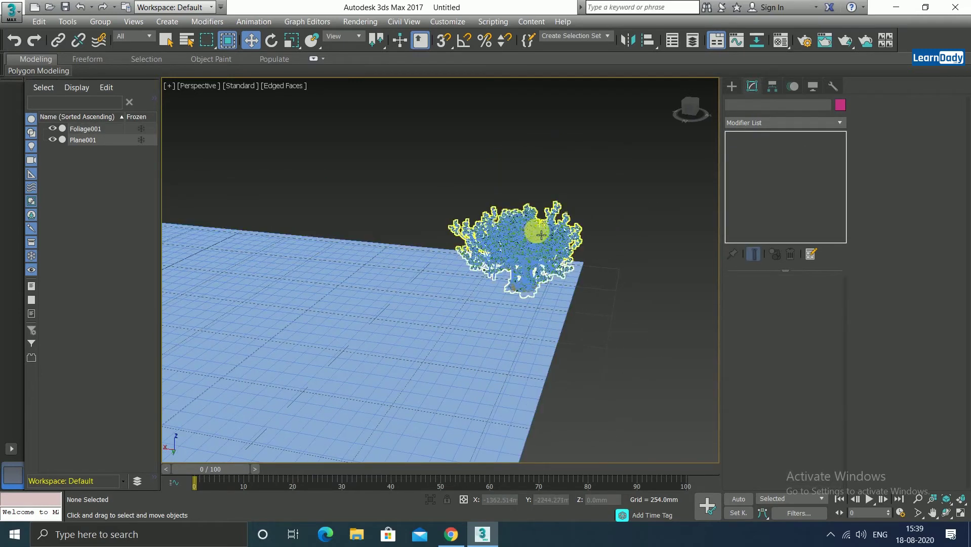
{"action": "left_click", "coordinate": [532, 225]}
{"action": "scroll", "coordinate": [589, 230], "scroll_direction": "down", "scroll_amount": 4}
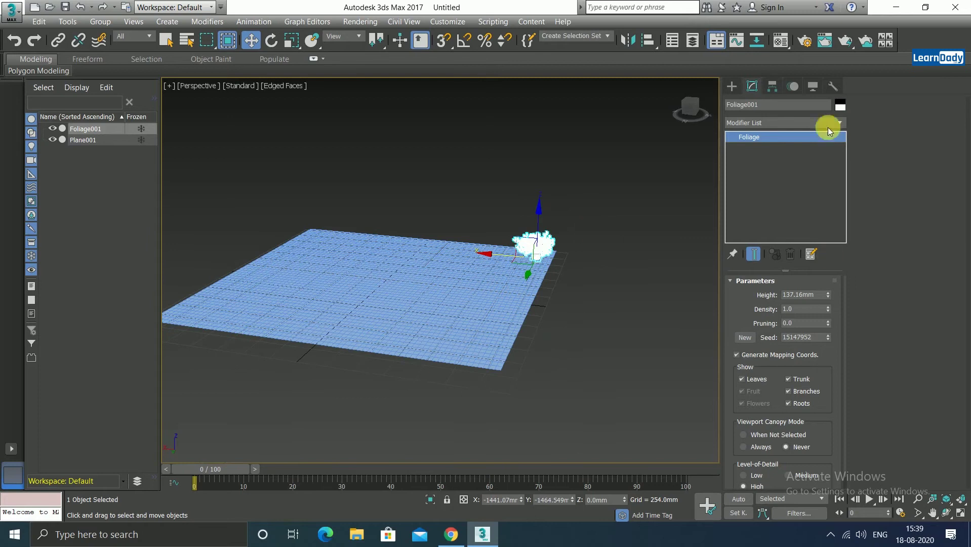
Make Foliage001 a Scatter compound distributed over Plane001 with 109 duplicates
{"action": "left_click", "coordinate": [735, 83]}
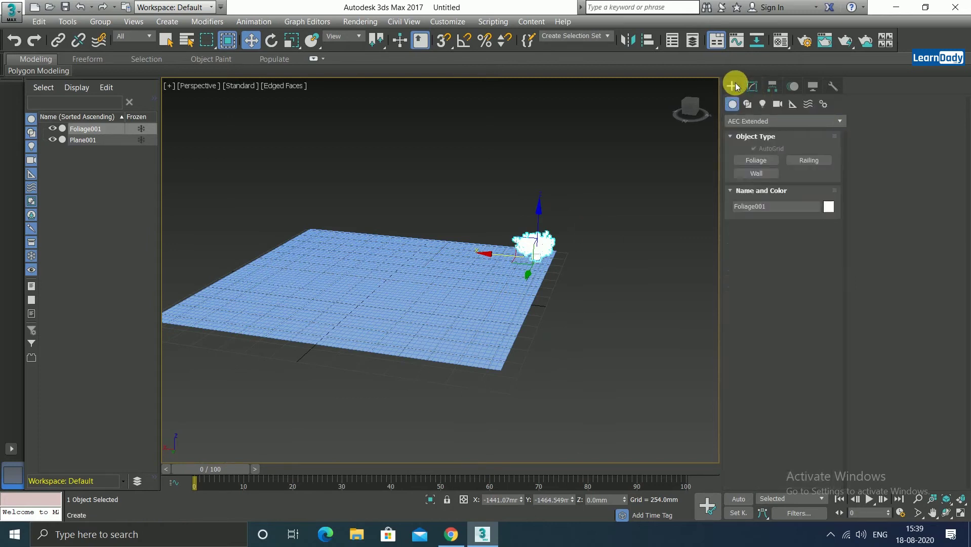
{"action": "left_click", "coordinate": [761, 122]}
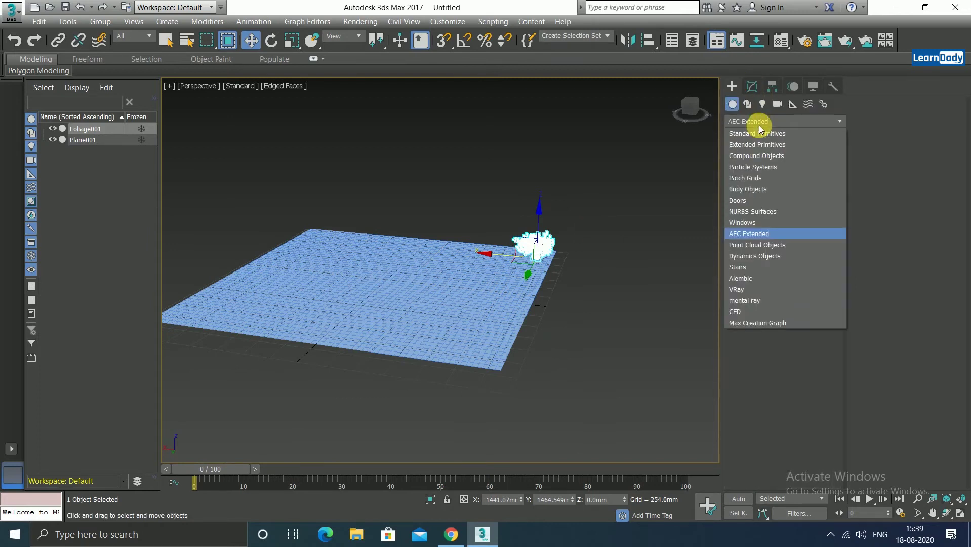
{"action": "left_click", "coordinate": [761, 156]}
{"action": "left_click", "coordinate": [809, 161]}
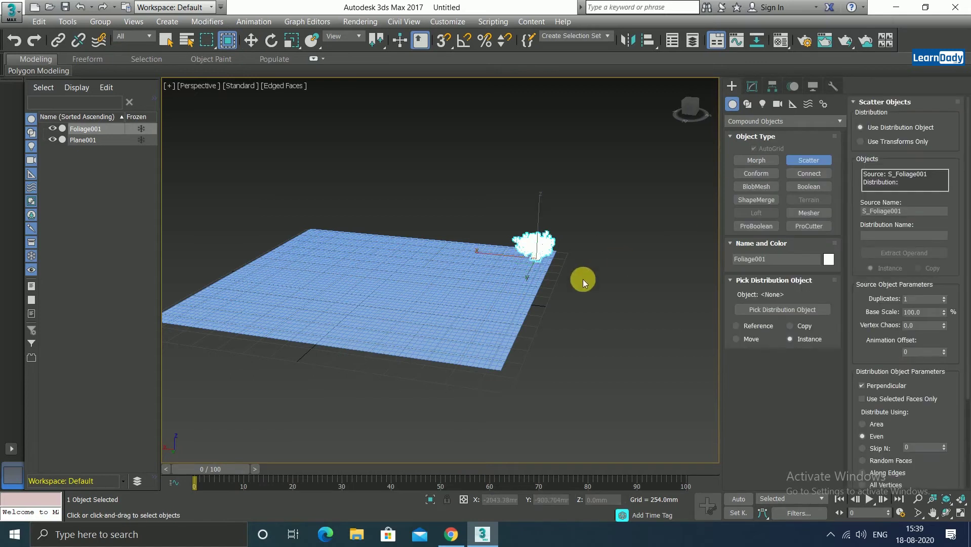
{"action": "left_click", "coordinate": [783, 309]}
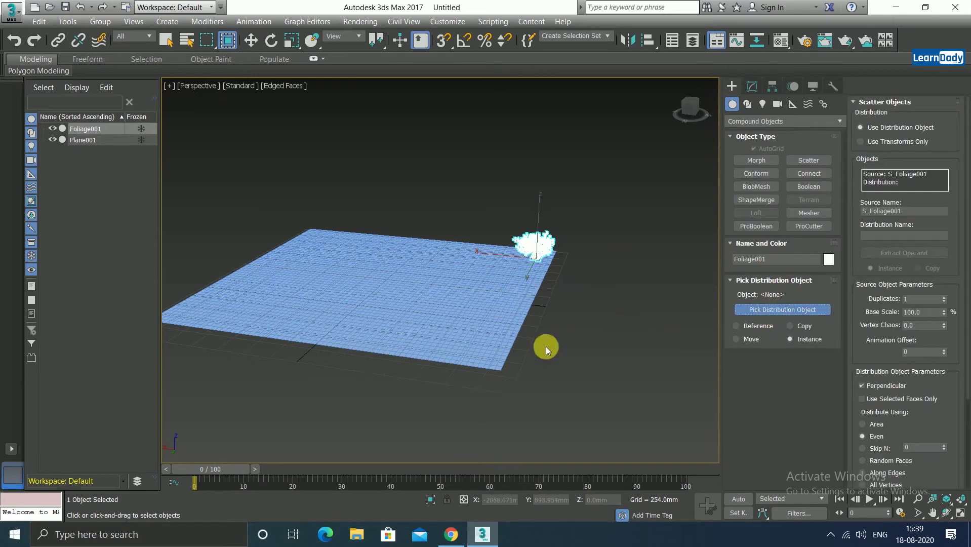
{"action": "left_click", "coordinate": [495, 338]}
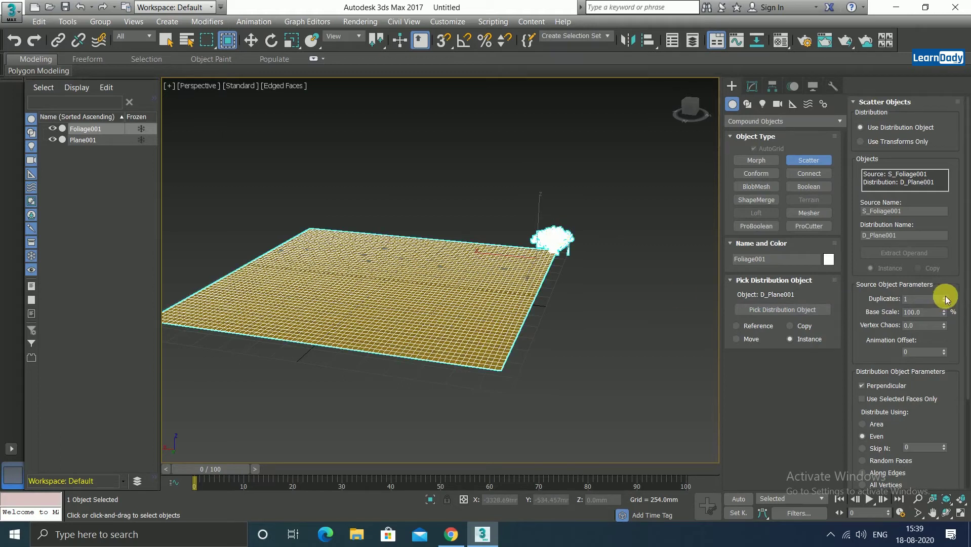
{"action": "mouse_move", "coordinate": [945, 299]}
{"action": "left_mouse_down"}
{"action": "mouse_move", "coordinate": [942, 243]}
{"action": "mouse_move", "coordinate": [635, 289]}
{"action": "mouse_move", "coordinate": [620, 352]}
{"action": "mouse_move", "coordinate": [588, 390]}
{"action": "mouse_move", "coordinate": [588, 357]}
{"action": "left_mouse_up"}
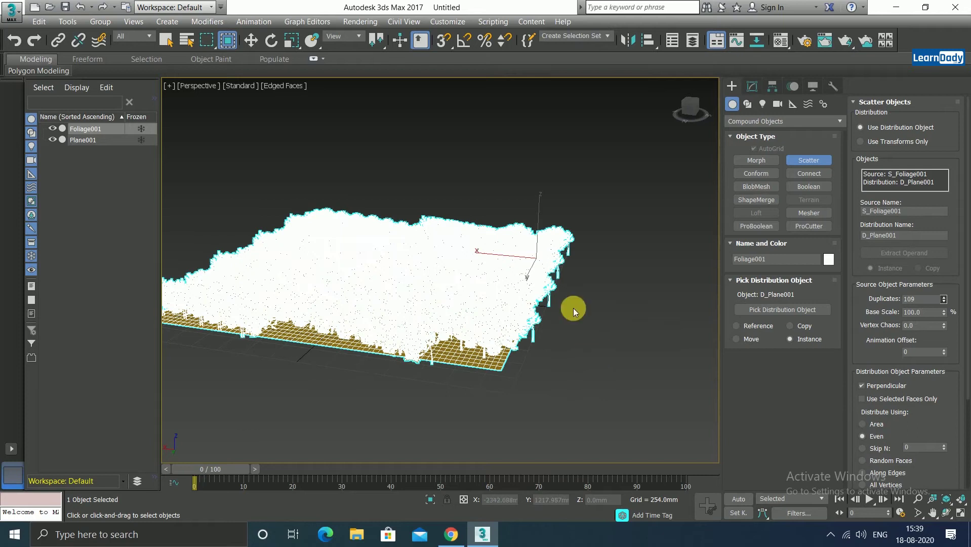
{"action": "middle_click_drag", "start_coordinate": [585, 317], "coordinate": [568, 261]}
{"action": "key", "text": "w"}
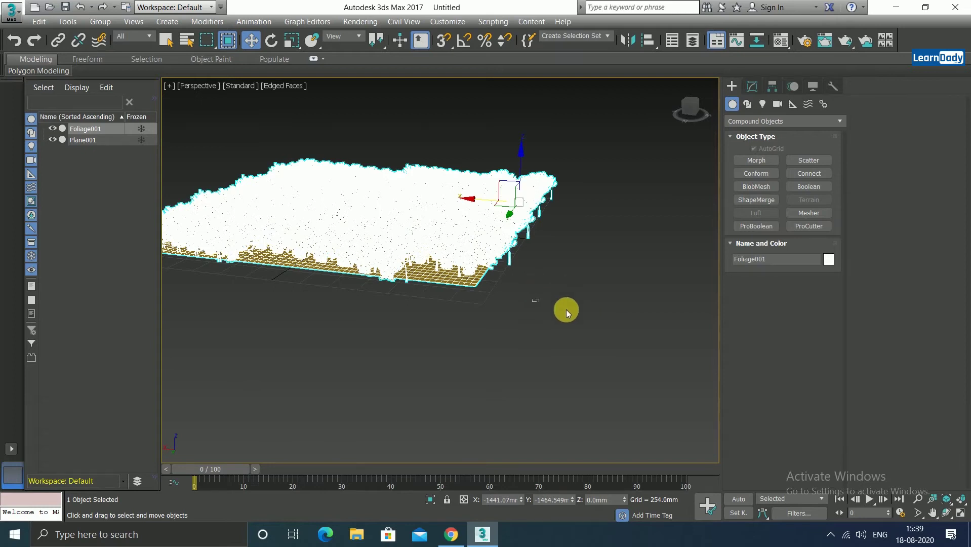
Deselect the scattered forest and pan and zoom to inspect the trees at the plane's corner
{"action": "left_click", "coordinate": [566, 309]}
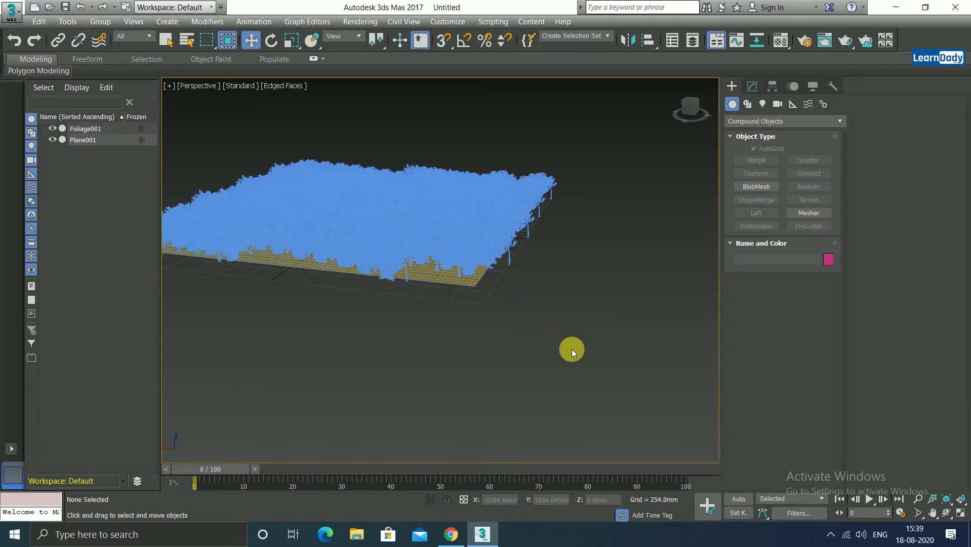
{"action": "mouse_move", "coordinate": [571, 348]}
{"action": "middle_mouse_down"}
{"action": "mouse_move", "coordinate": [412, 228]}
{"action": "mouse_move", "coordinate": [440, 243]}
{"action": "mouse_move", "coordinate": [527, 357]}
{"action": "mouse_move", "coordinate": [536, 304]}
{"action": "mouse_move", "coordinate": [520, 289]}
{"action": "mouse_move", "coordinate": [555, 322]}
{"action": "mouse_move", "coordinate": [452, 377]}
{"action": "middle_mouse_up"}
{"action": "scroll", "coordinate": [453, 377], "scroll_direction": "up", "scroll_amount": 5}
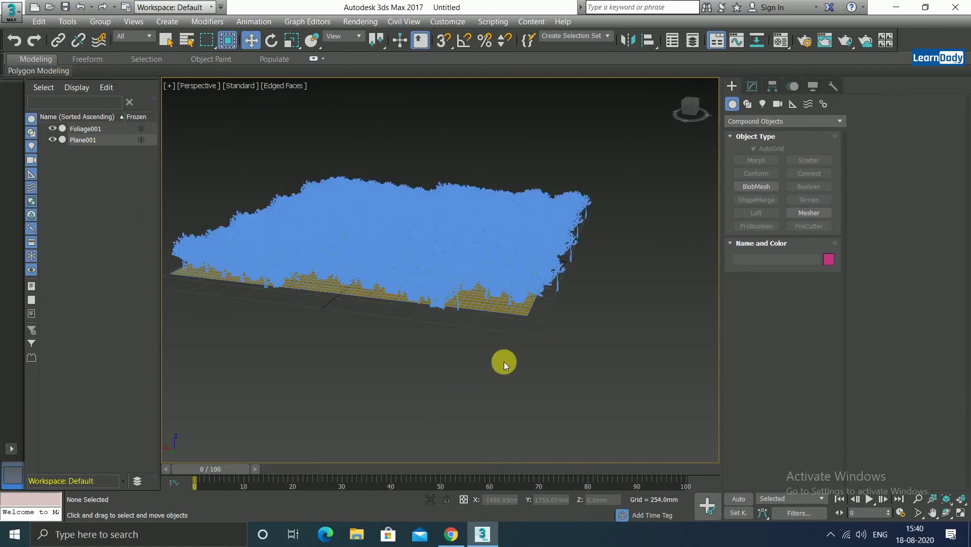
{"action": "left_click", "coordinate": [504, 361]}
{"action": "scroll", "coordinate": [607, 384], "scroll_direction": "up", "scroll_amount": 1}
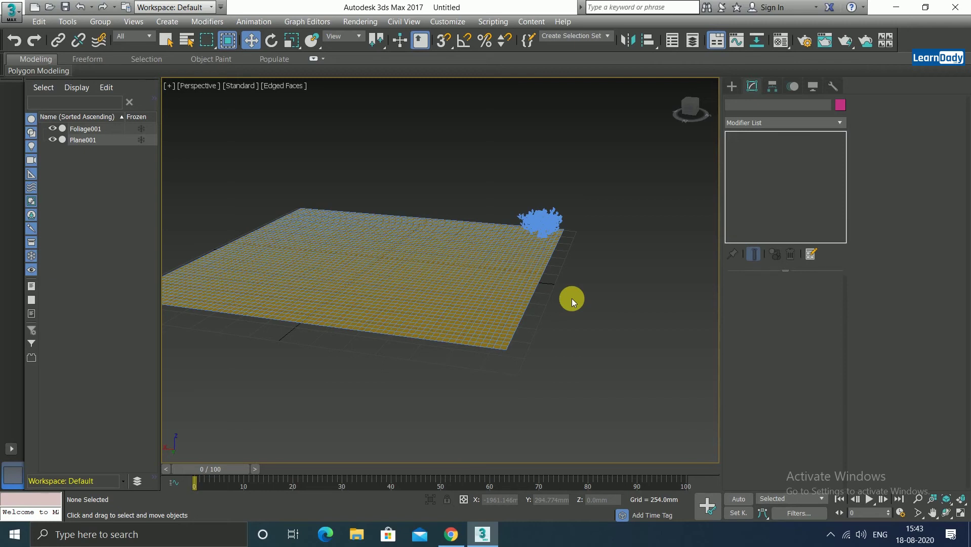
Select the scatter object, browse the viewport help page, then close it
{"action": "left_click", "coordinate": [556, 226]}
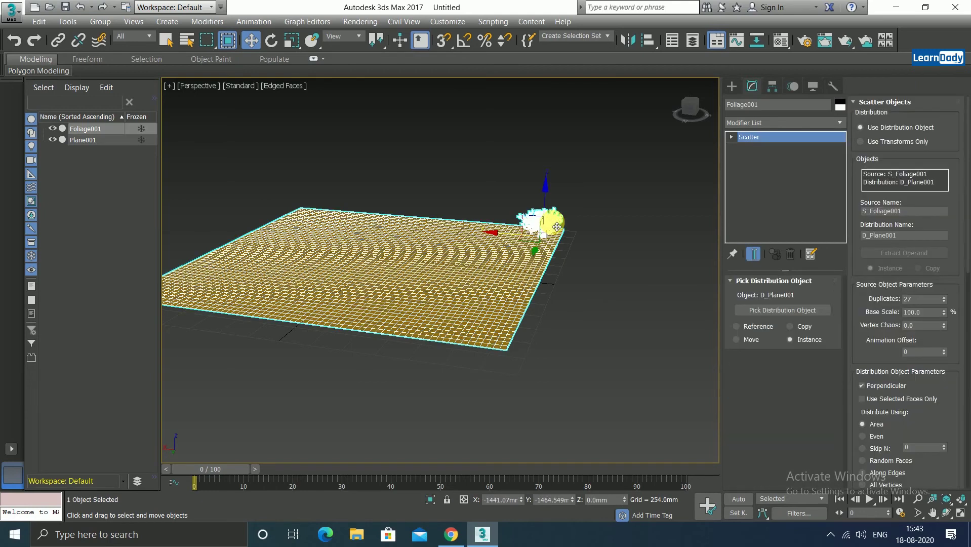
{"action": "key", "text": "F1"}
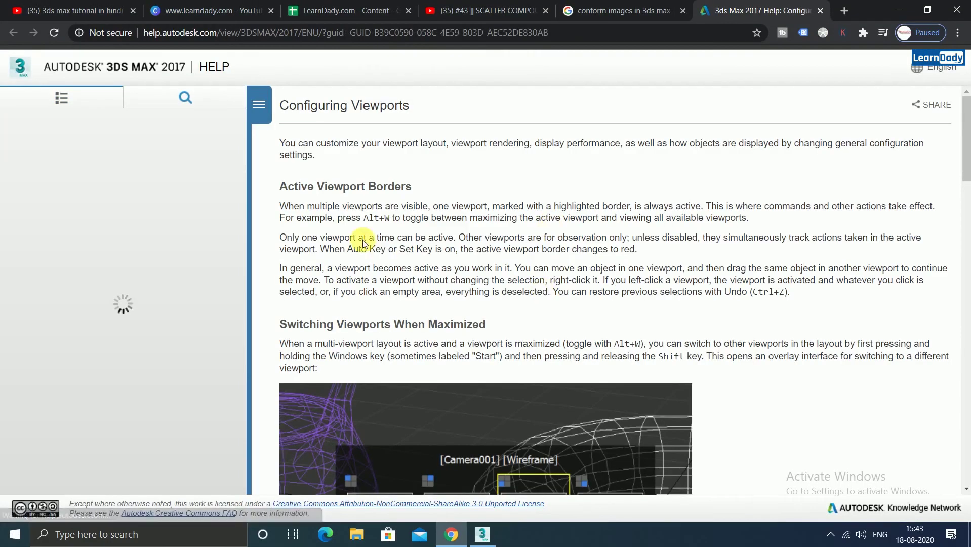
{"action": "scroll", "coordinate": [353, 262], "scroll_direction": "down", "scroll_amount": 5}
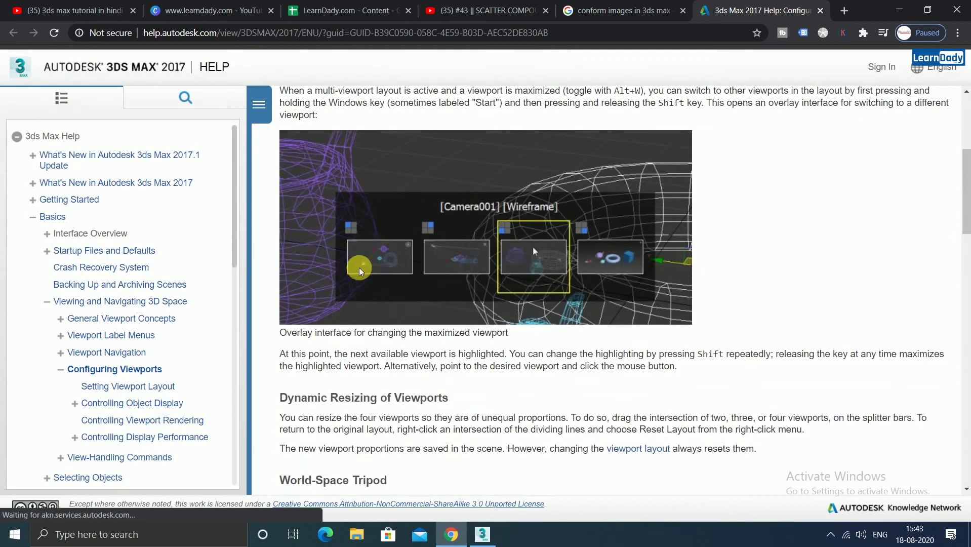
{"action": "scroll", "coordinate": [459, 263], "scroll_direction": "down", "scroll_amount": 4}
{"action": "scroll", "coordinate": [460, 330], "scroll_direction": "up", "scroll_amount": 7}
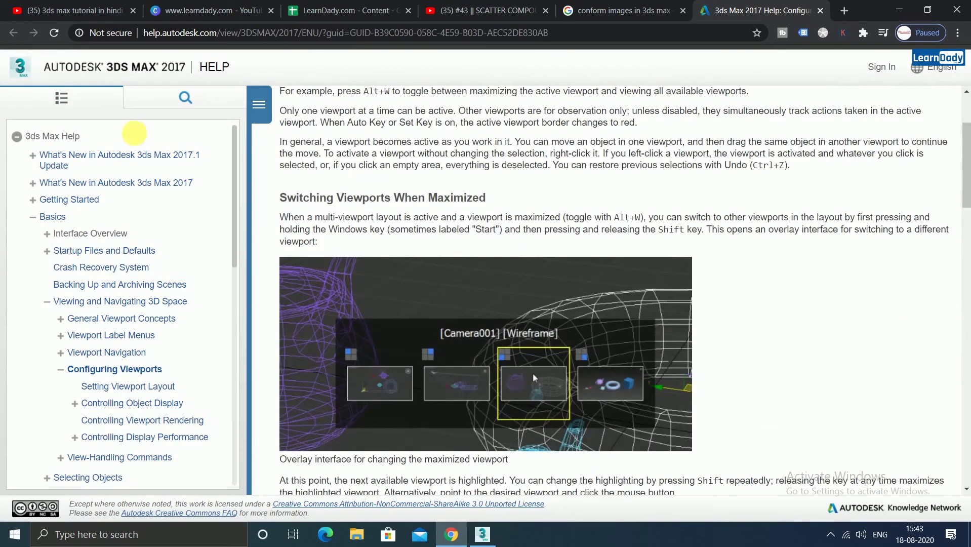
{"action": "left_click", "coordinate": [821, 11]}
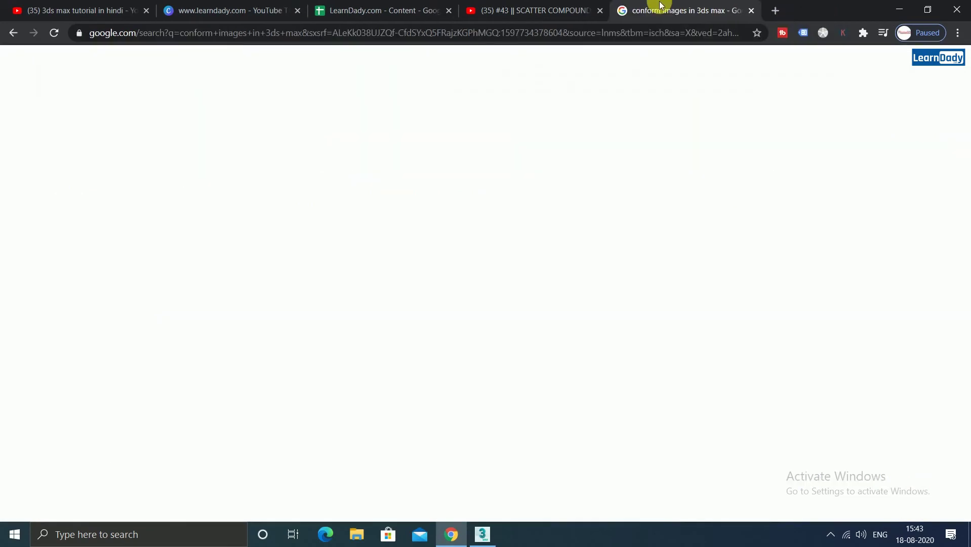
{"action": "left_click", "coordinate": [899, 9]}
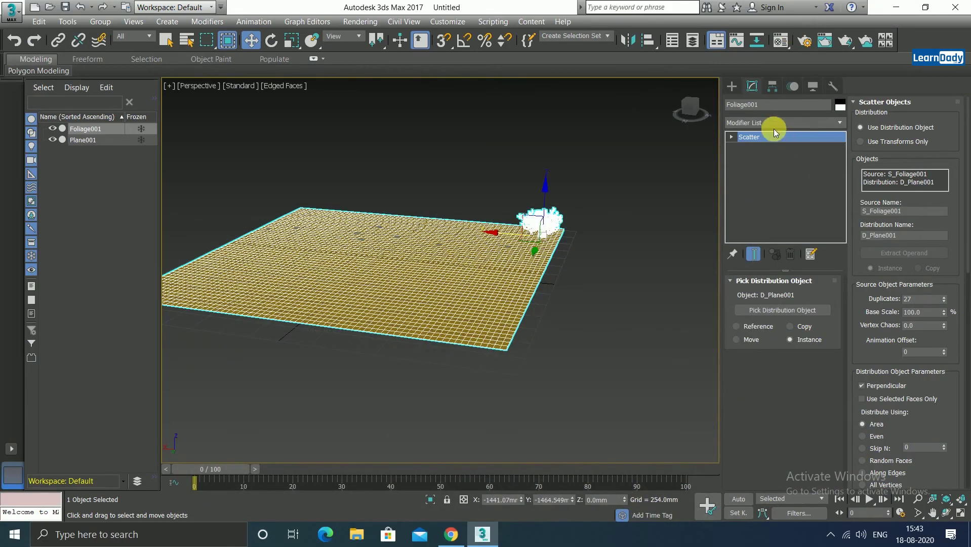
Read the 'About the Modify Panel' help page for Foliage001's Scatter, then close it
{"action": "left_click", "coordinate": [774, 142]}
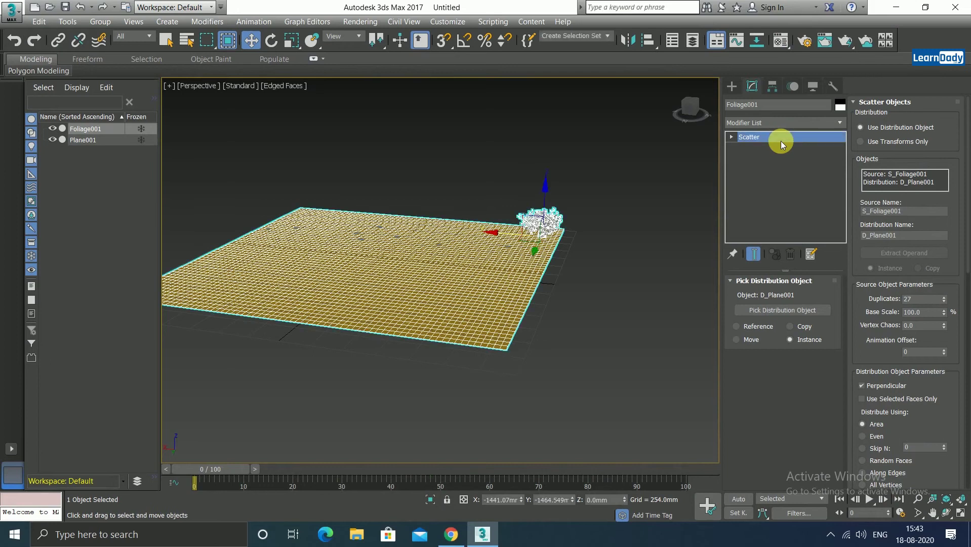
{"action": "key", "text": "F1"}
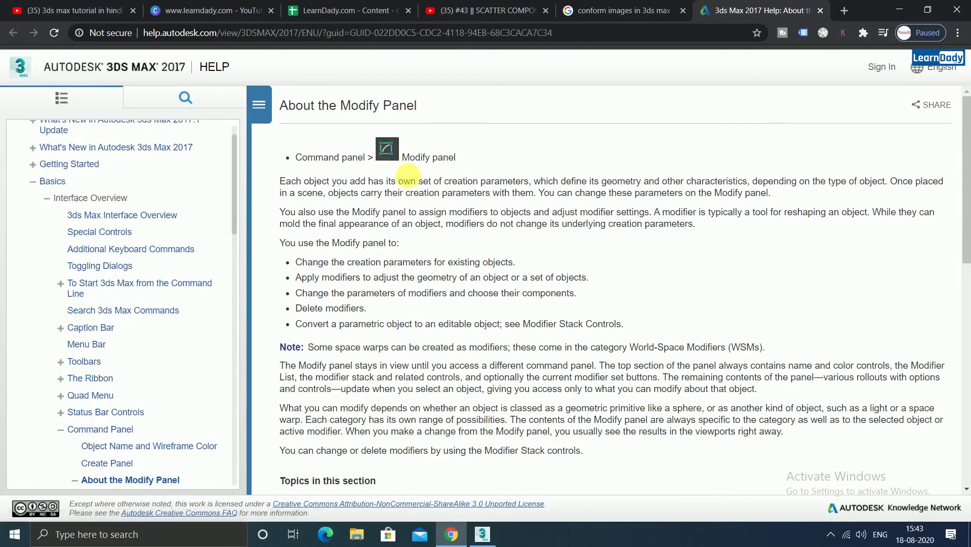
{"action": "scroll", "coordinate": [410, 192], "scroll_direction": "down", "scroll_amount": 3}
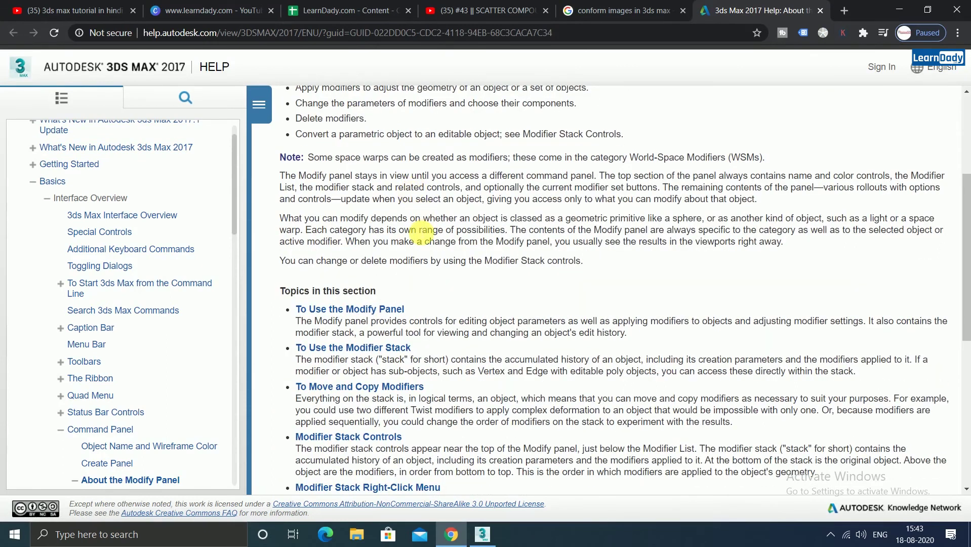
{"action": "scroll", "coordinate": [420, 233], "scroll_direction": "down", "scroll_amount": 2}
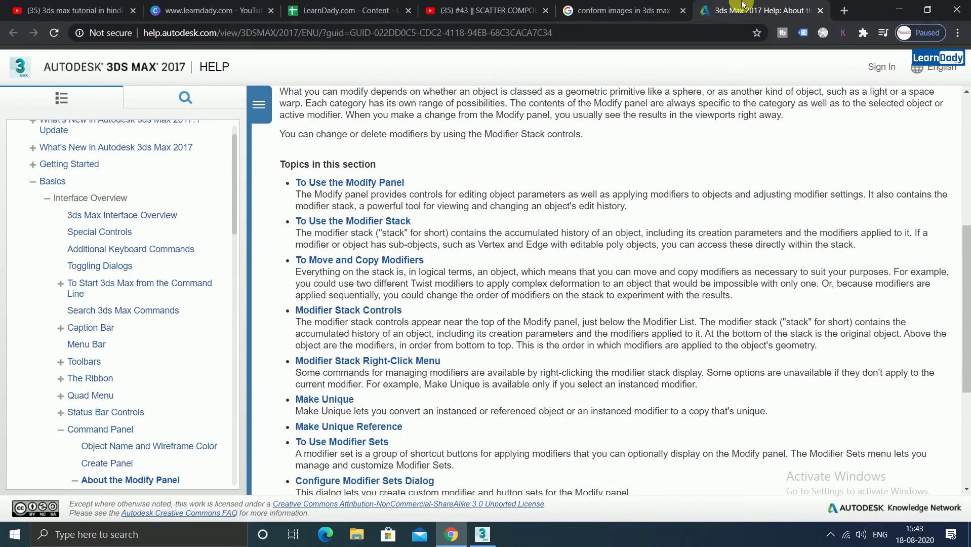
{"action": "left_click", "coordinate": [820, 10]}
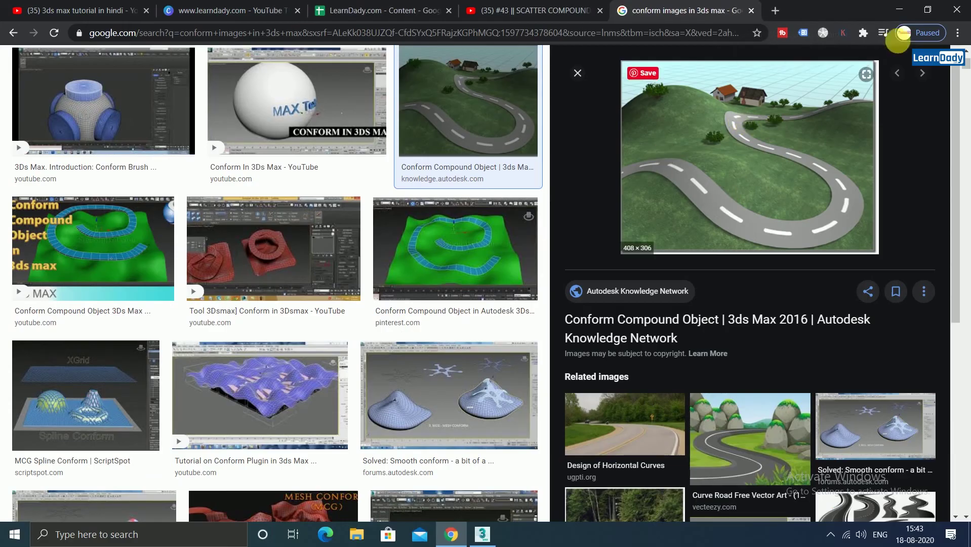
{"action": "left_click", "coordinate": [899, 10]}
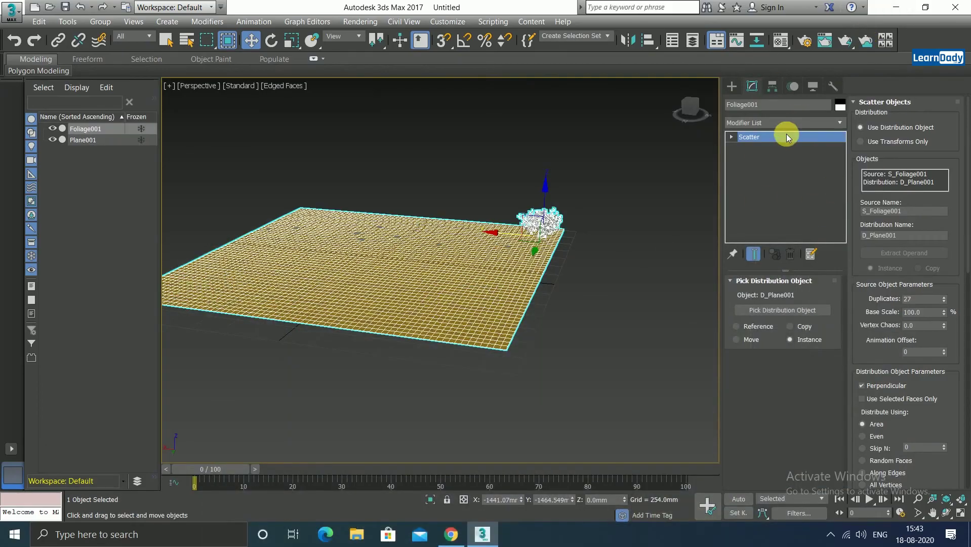
Browse Foliage001's Modifier List and close it again
{"action": "left_click", "coordinate": [783, 123]}
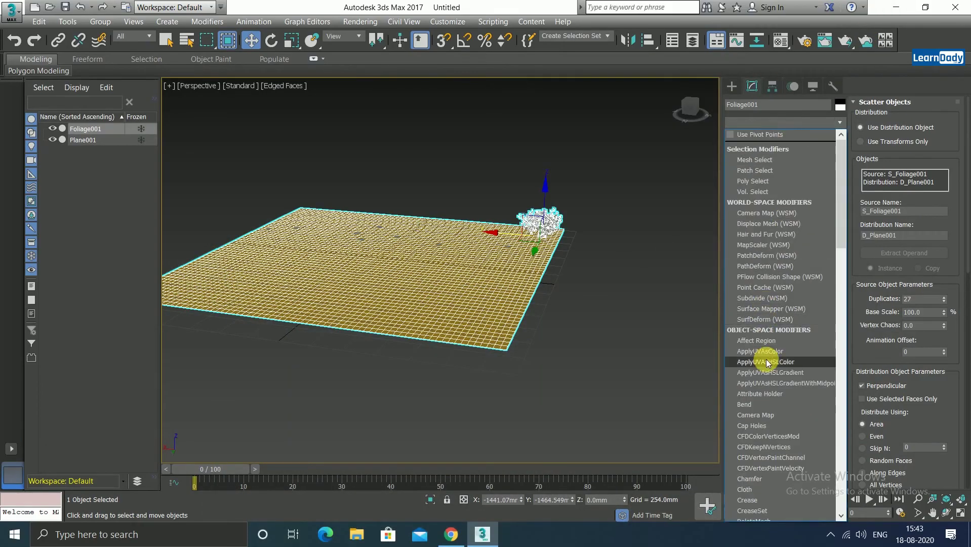
{"action": "scroll", "coordinate": [766, 359], "scroll_direction": "down", "scroll_amount": 2}
{"action": "scroll", "coordinate": [767, 362], "scroll_direction": "down", "scroll_amount": 15}
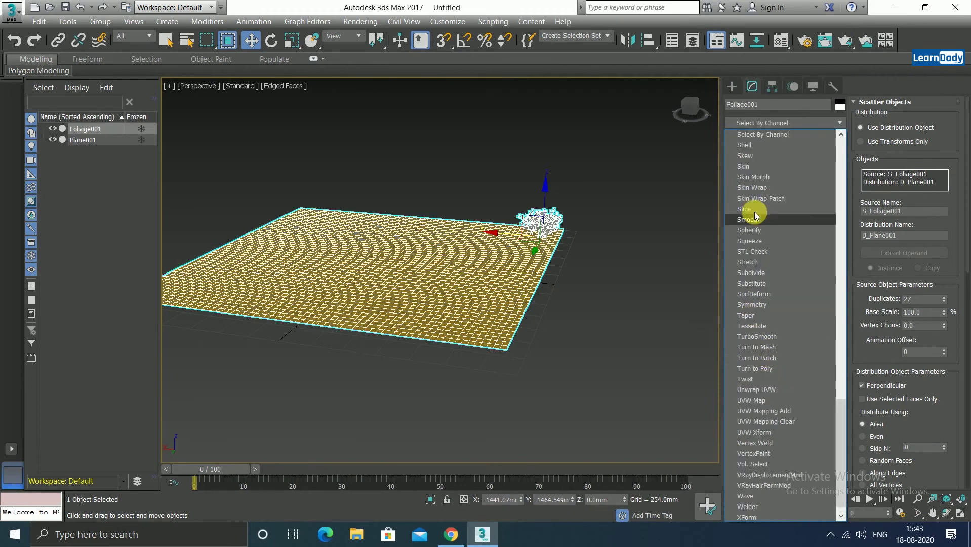
{"action": "left_click", "coordinate": [753, 87]}
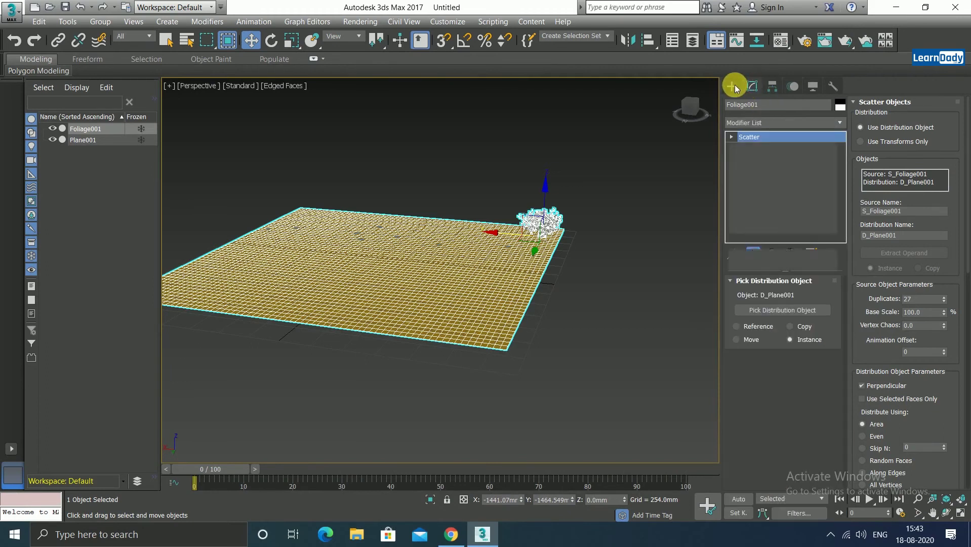
Start a Scatter compound object from the Compound Objects category
{"action": "left_click", "coordinate": [733, 85]}
{"action": "left_click", "coordinate": [746, 123]}
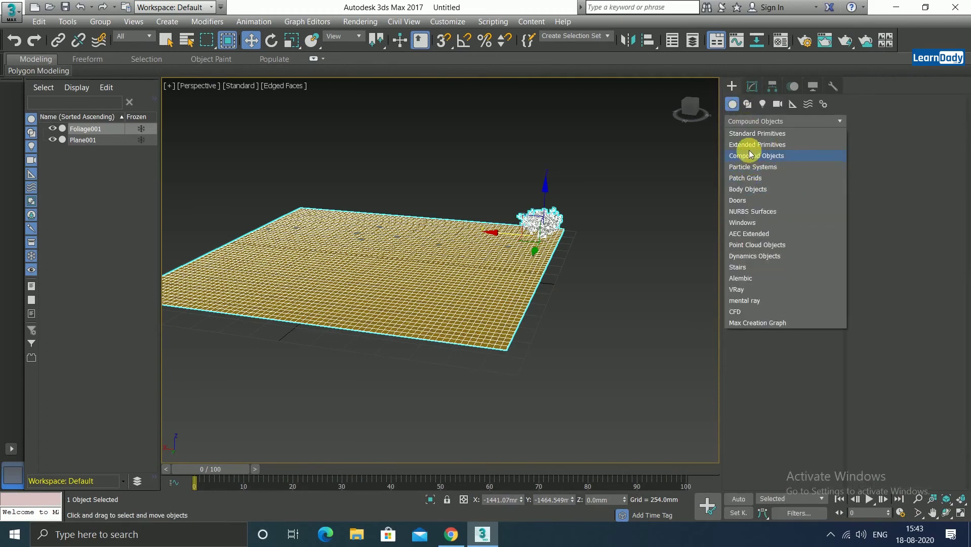
{"action": "left_click", "coordinate": [759, 131]}
{"action": "left_click", "coordinate": [761, 161]}
{"action": "left_click", "coordinate": [809, 160]}
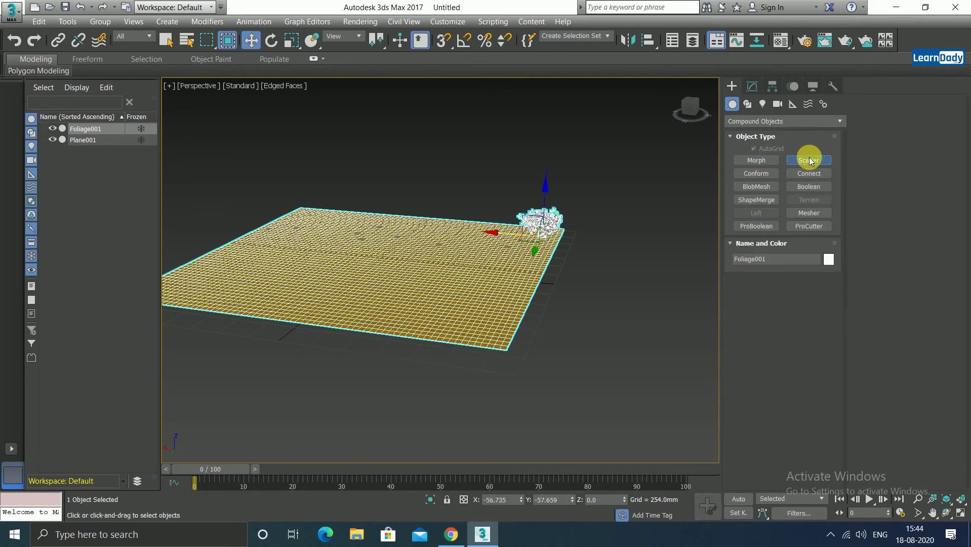
Scroll through the object categories on the Create Panel help page, then return to 3ds Max
{"action": "key", "text": "F1"}
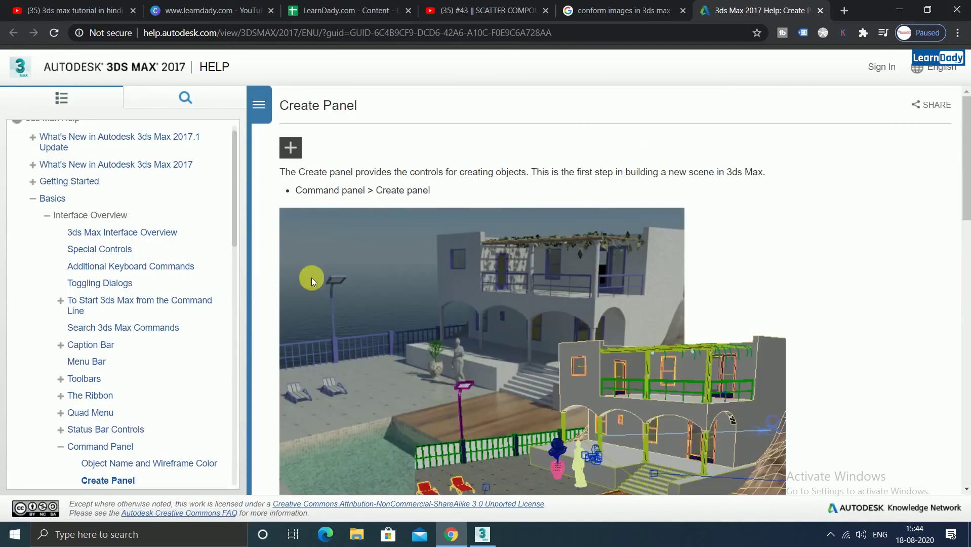
{"action": "scroll", "coordinate": [346, 318], "scroll_direction": "down", "scroll_amount": 4}
{"action": "scroll", "coordinate": [385, 308], "scroll_direction": "down", "scroll_amount": 2}
{"action": "scroll", "coordinate": [410, 298], "scroll_direction": "down", "scroll_amount": 2}
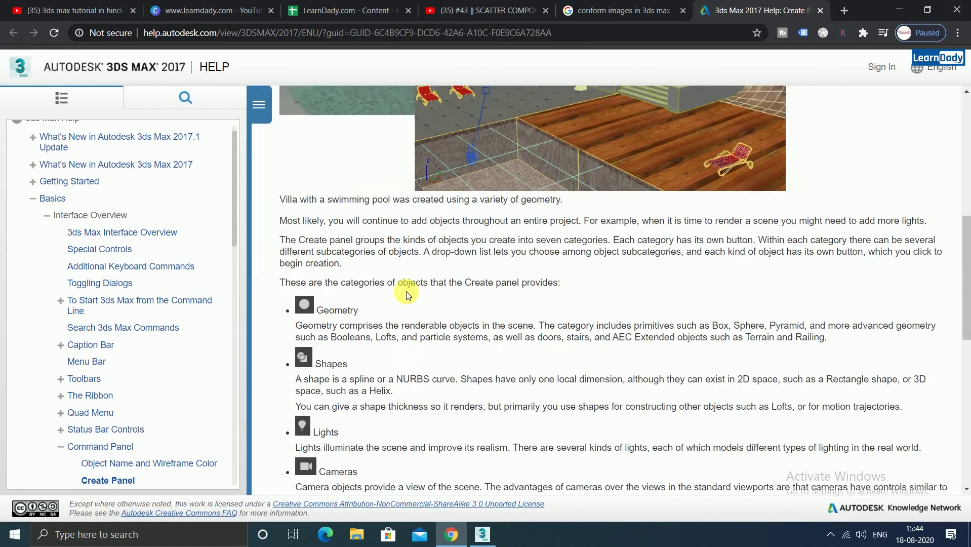
{"action": "scroll", "coordinate": [408, 295], "scroll_direction": "down", "scroll_amount": 3}
{"action": "scroll", "coordinate": [407, 295], "scroll_direction": "down", "scroll_amount": 5}
{"action": "scroll", "coordinate": [408, 293], "scroll_direction": "up", "scroll_amount": 7}
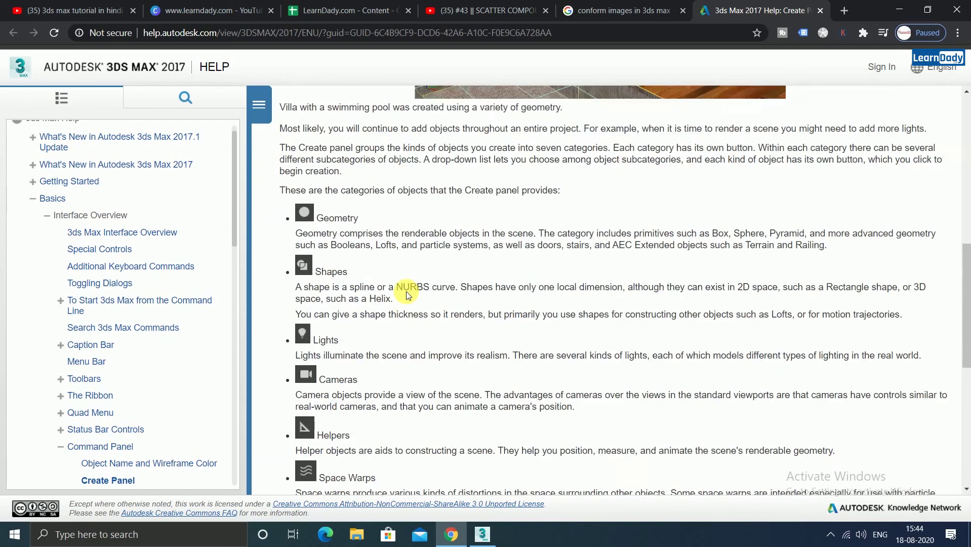
{"action": "scroll", "coordinate": [409, 294], "scroll_direction": "up", "scroll_amount": 2}
{"action": "scroll", "coordinate": [409, 294], "scroll_direction": "up", "scroll_amount": 7}
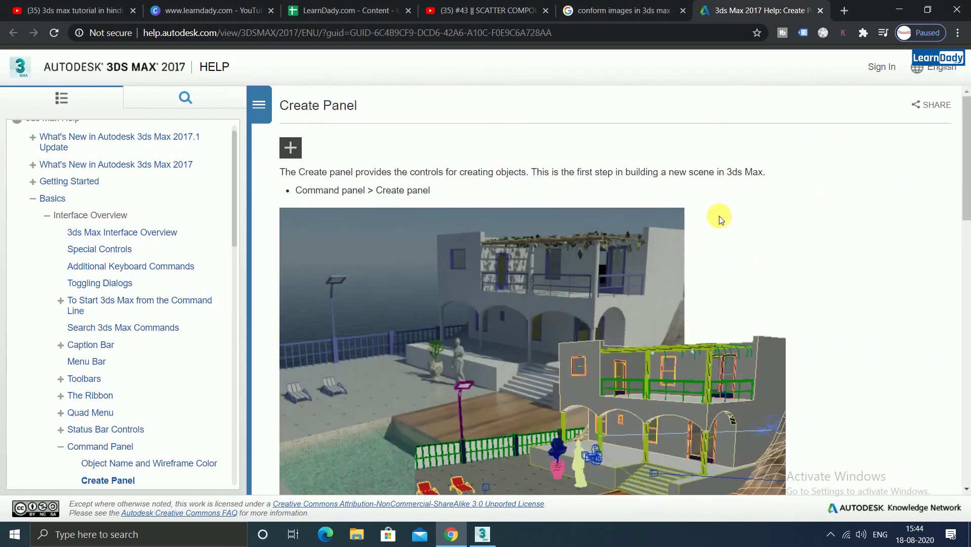
{"action": "left_click", "coordinate": [896, 11]}
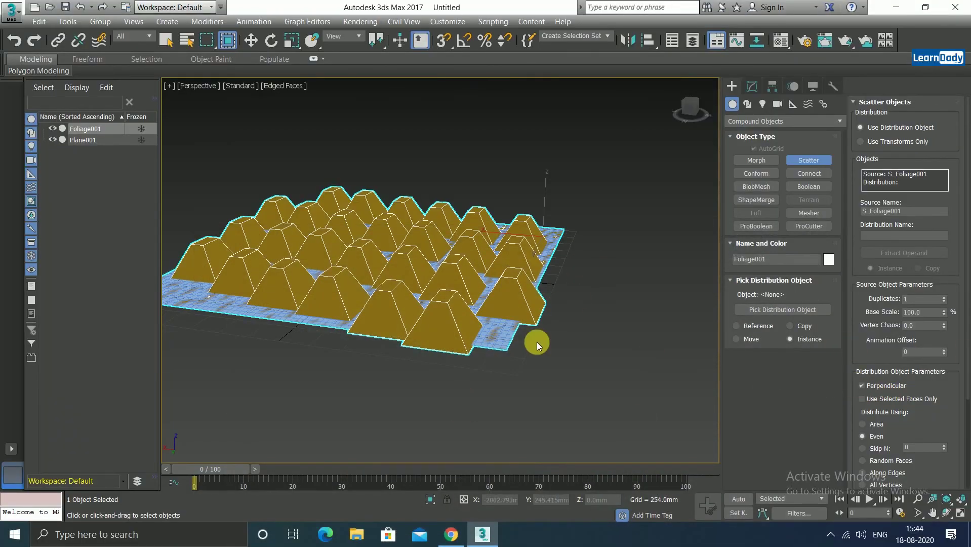
Expand the pyramid Scatter's Transforms and Display rollouts: zero transforms, Mesh display 100%, Seed 12345
{"action": "middle_click_drag", "start_coordinate": [510, 361], "coordinate": [573, 324]}
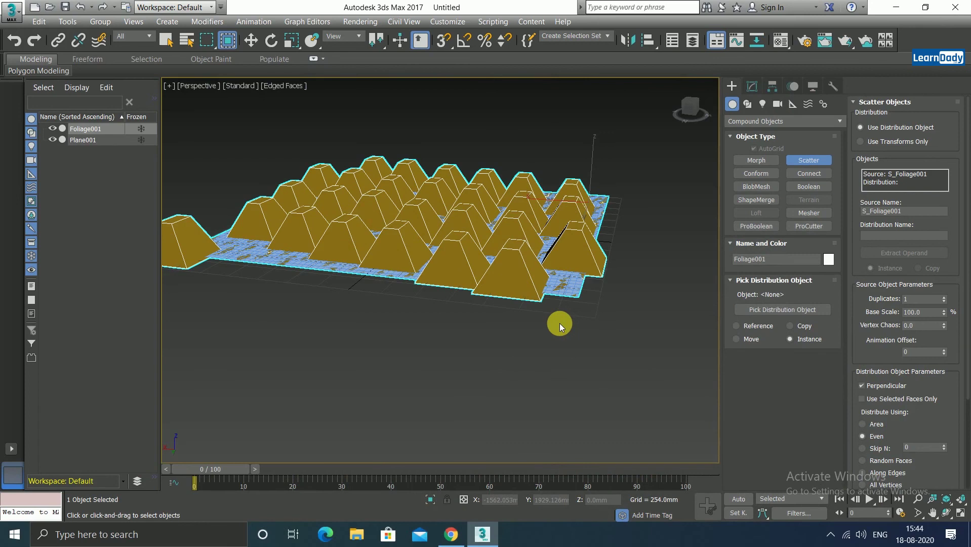
{"action": "scroll", "coordinate": [942, 456], "scroll_direction": "down", "scroll_amount": 2}
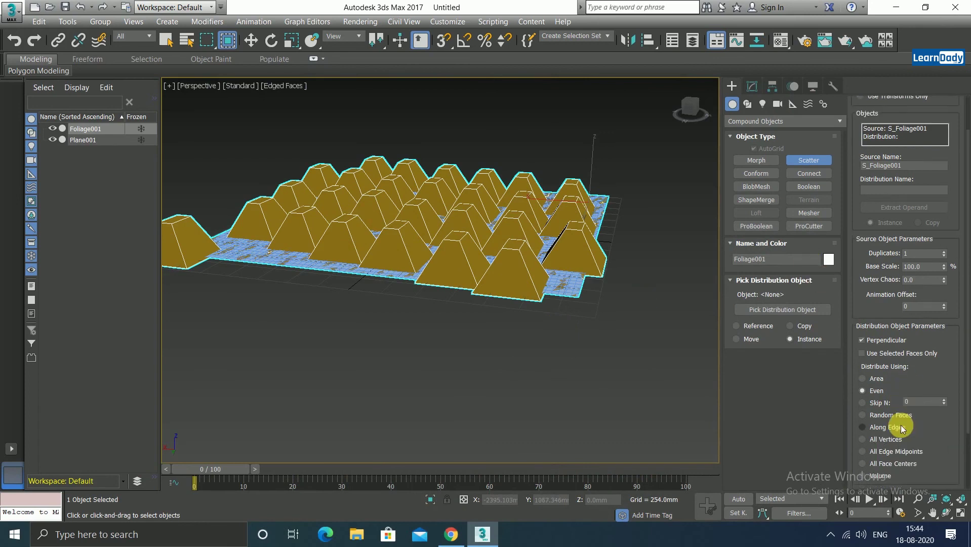
{"action": "scroll", "coordinate": [889, 427], "scroll_direction": "down", "scroll_amount": 2}
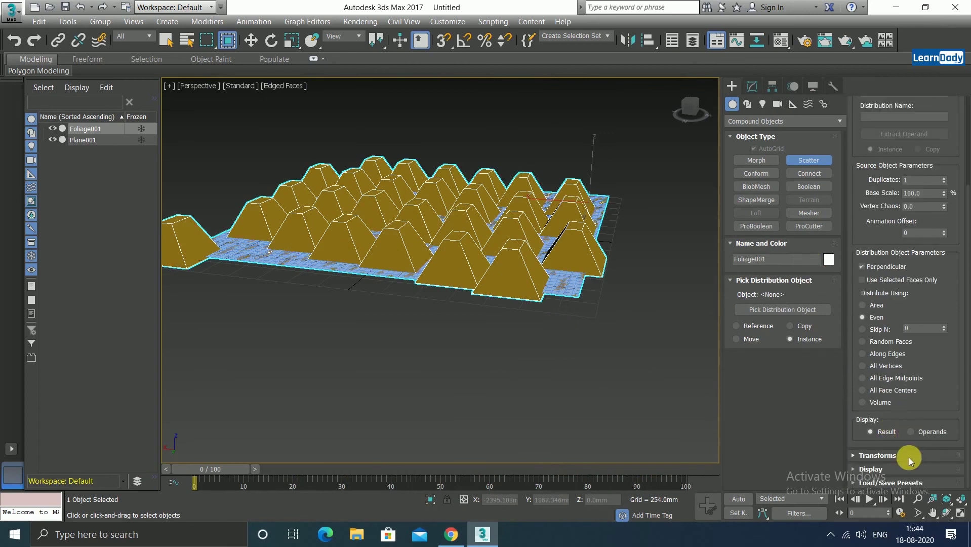
{"action": "left_click", "coordinate": [880, 455]}
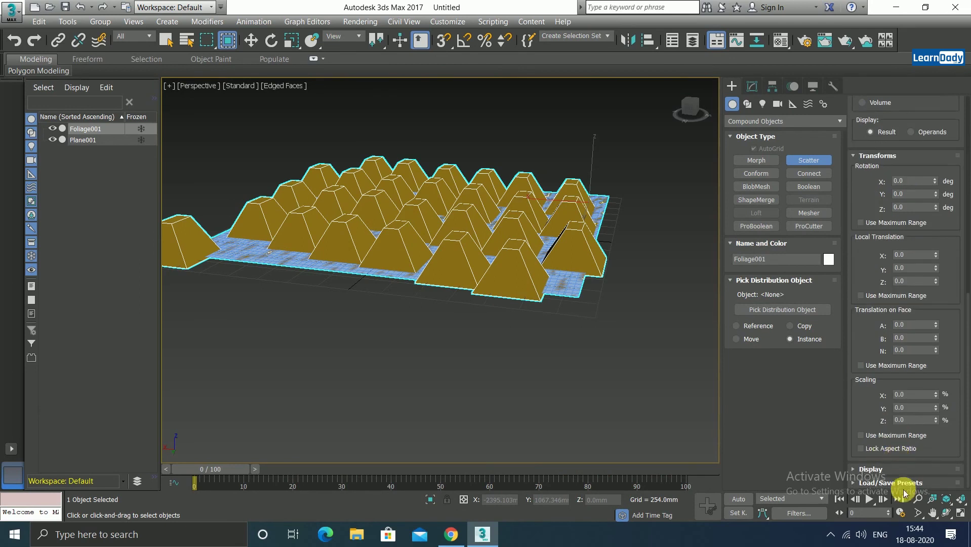
{"action": "left_click", "coordinate": [891, 469]}
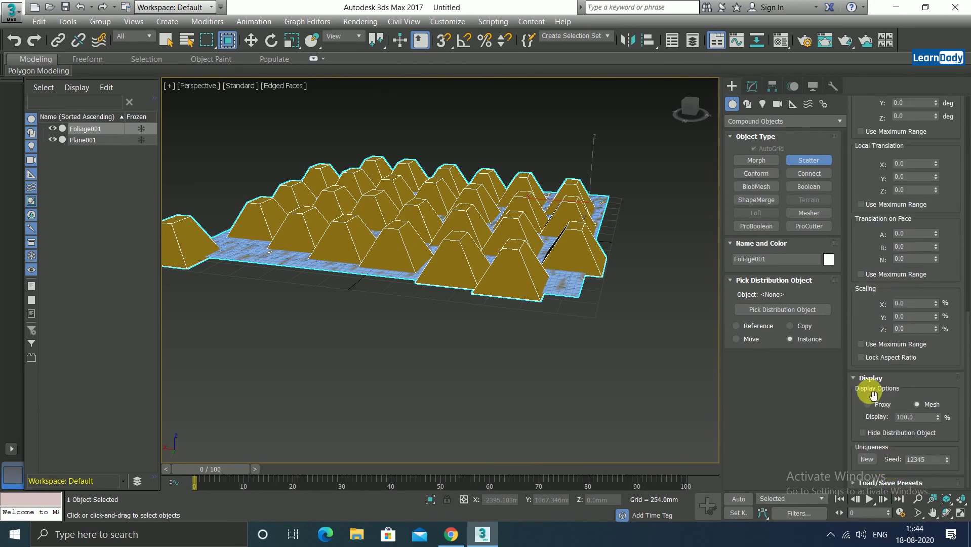